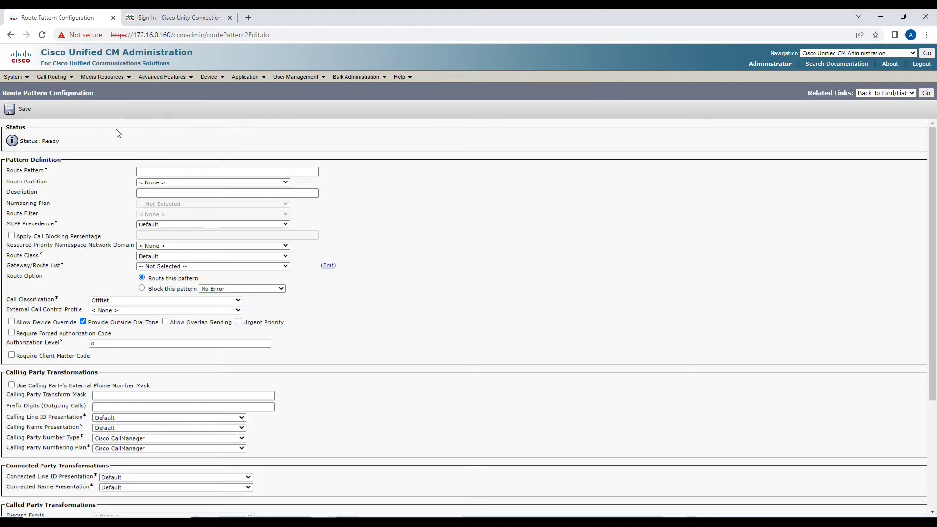
Enter route pattern 10050 and place it in the Internal_PRT partition.
left_click(171, 169)
type("10050")
left_click(182, 151)
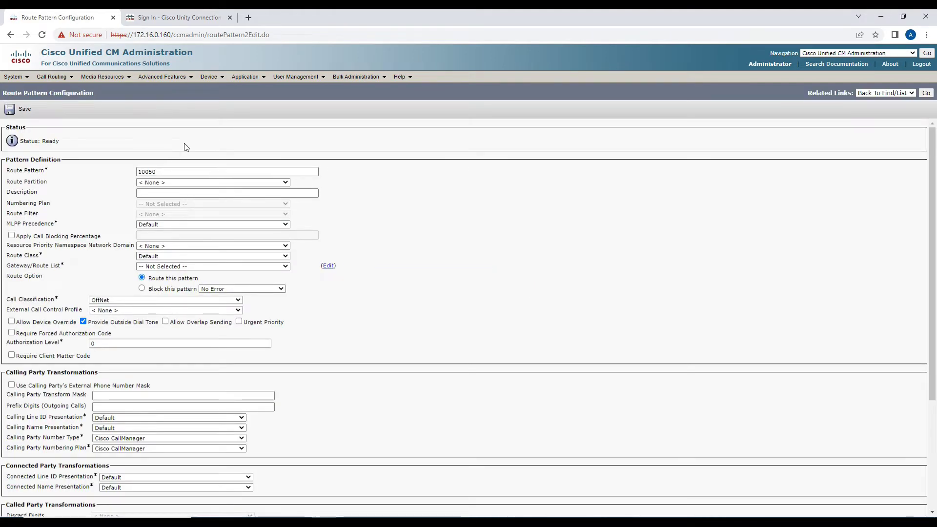
left_click(176, 185)
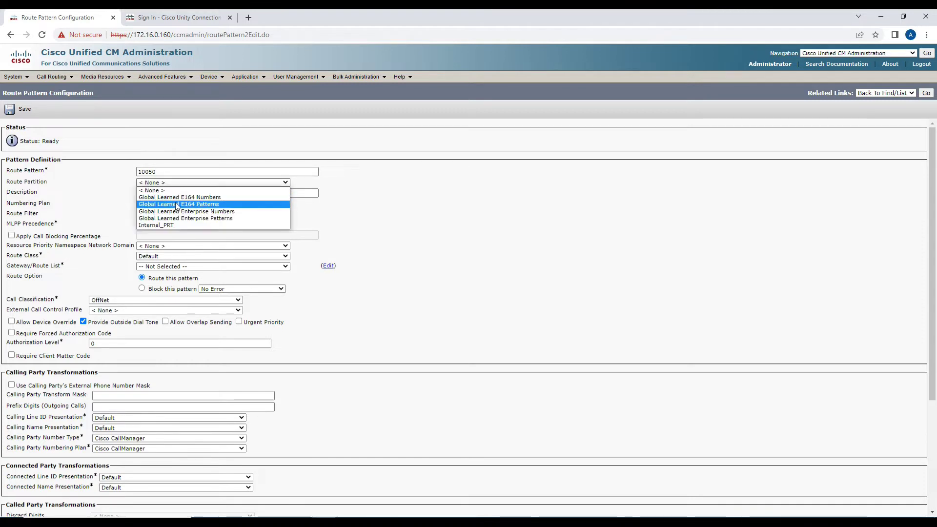
left_click(177, 224)
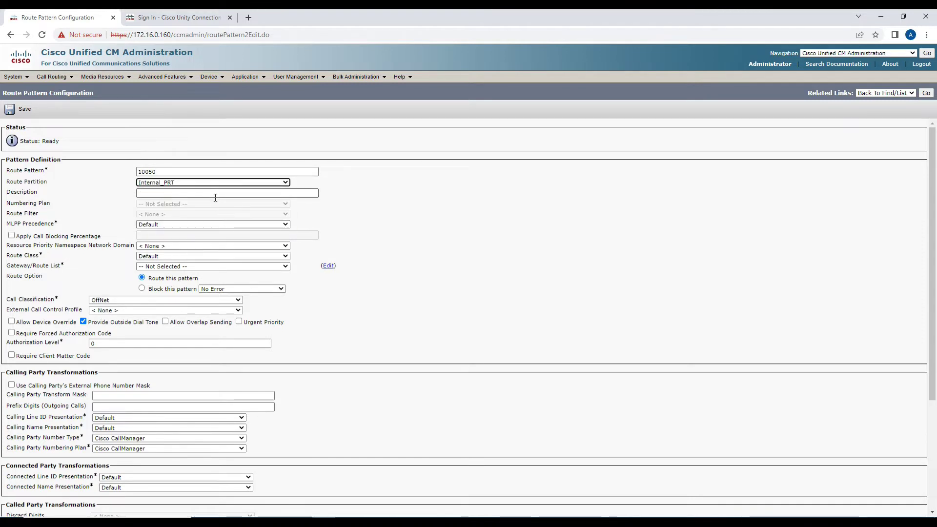
Describe it as '10050 - Customer Care Route Pattern' and route it to UnityConnection_SIP_Trunk.
left_click(215, 195)
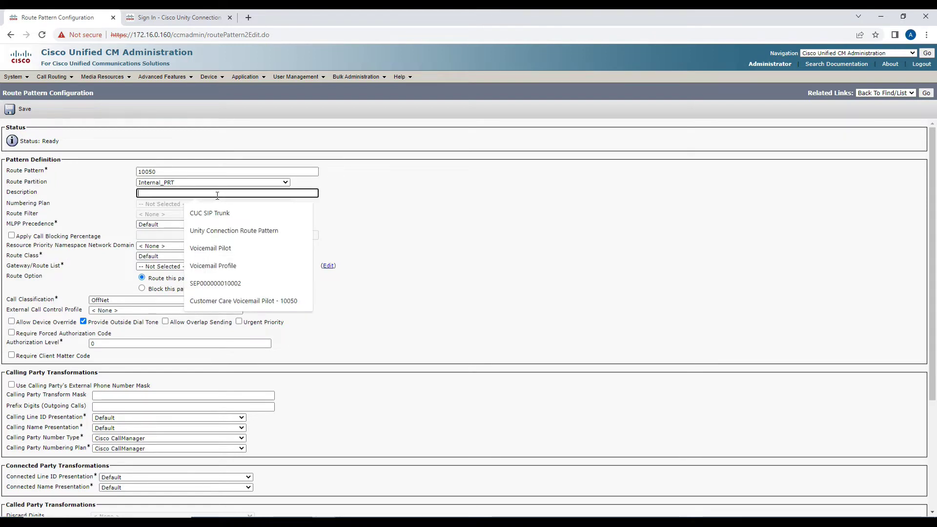
type("CS")
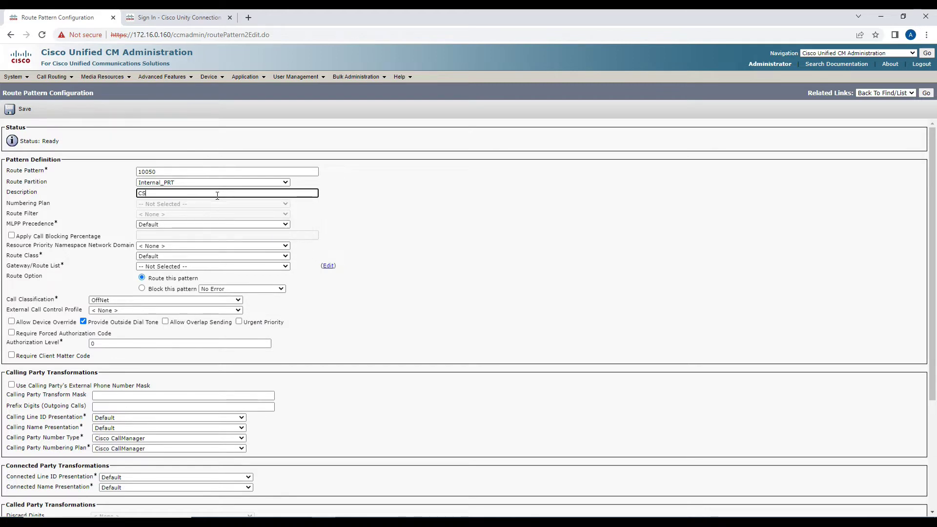
key("BackSpace")
key("BackSpace")
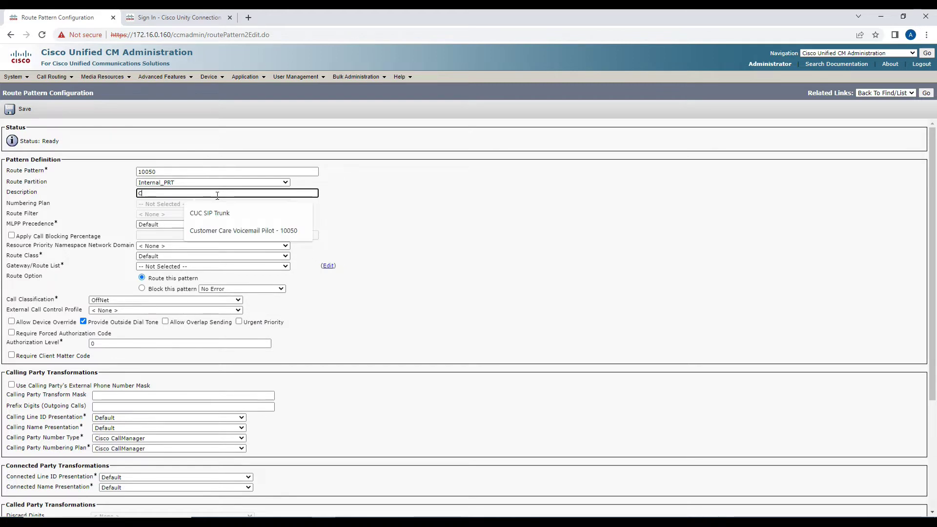
type("10050 - Customer Care")
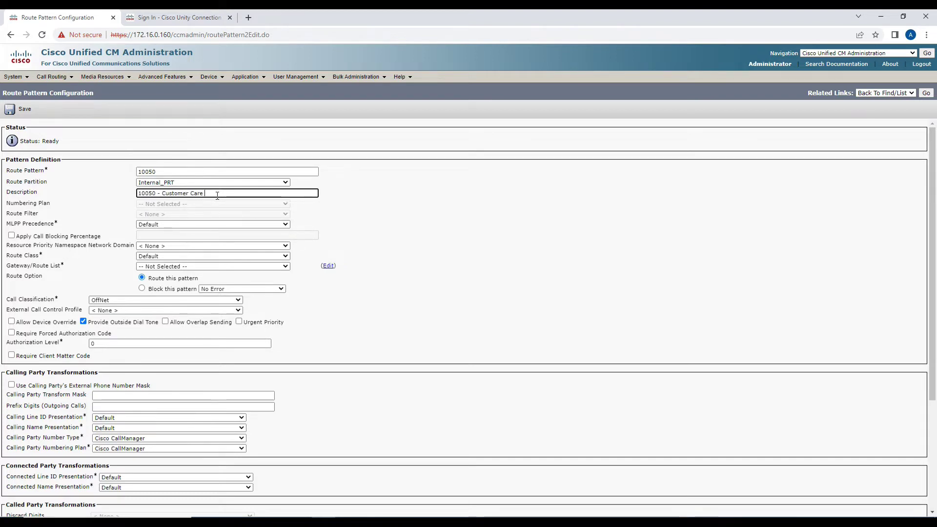
type(" Route Pattern - Unity Conn.")
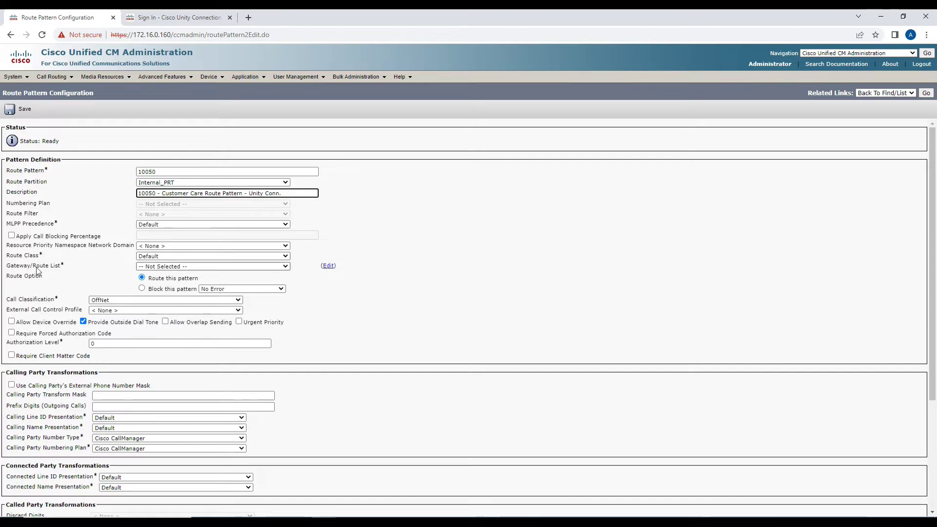
left_click_drag(11, 267, 45, 267)
left_click(158, 267)
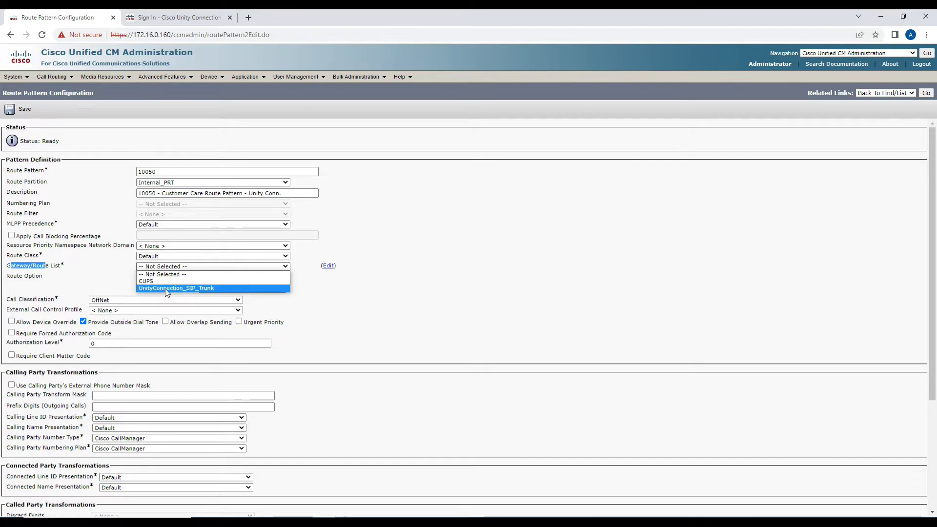
left_click(165, 288)
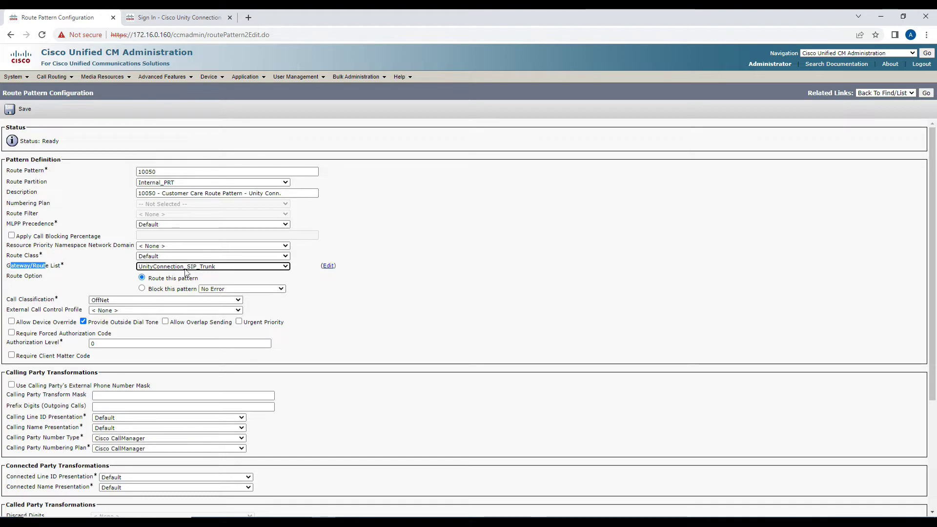
left_click(14, 270)
left_click_drag(13, 268, 56, 268)
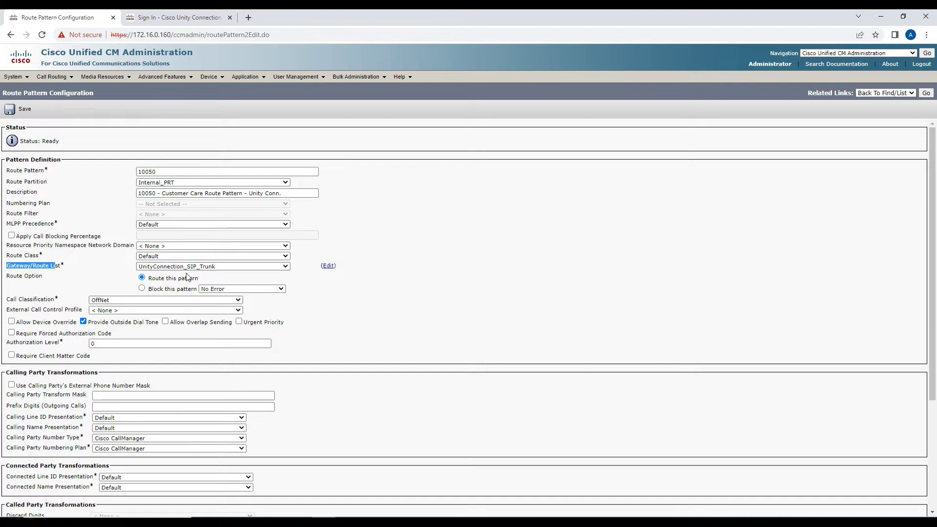
scroll(80, 293, "down", 2)
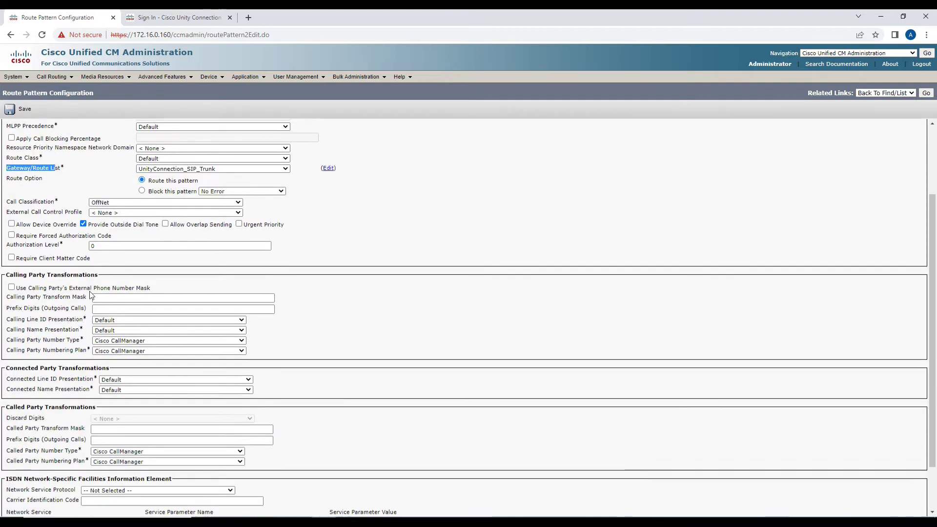
Turn off Provide Outside Dial Tone and set call classification to OnNet.
left_click(83, 224)
left_click_drag(94, 225, 152, 230)
left_click_drag(10, 203, 42, 204)
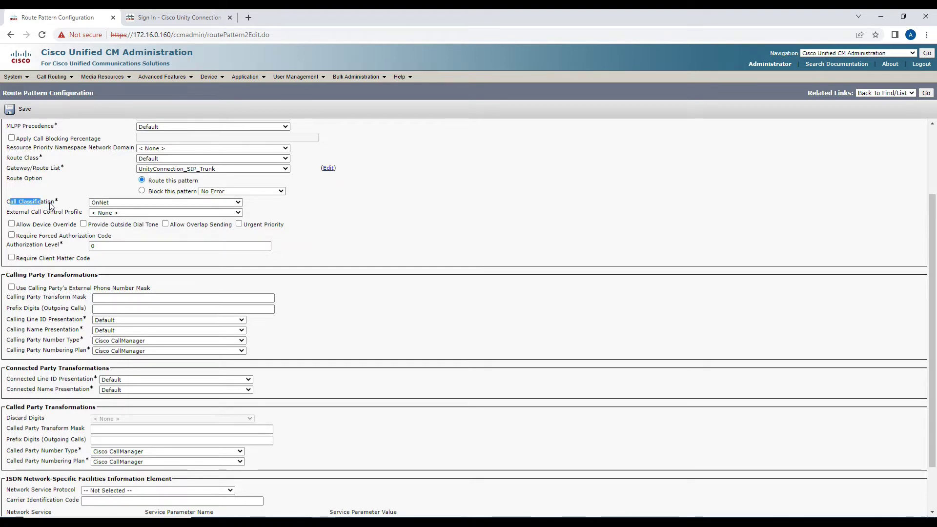
left_click(102, 203)
left_click(116, 209)
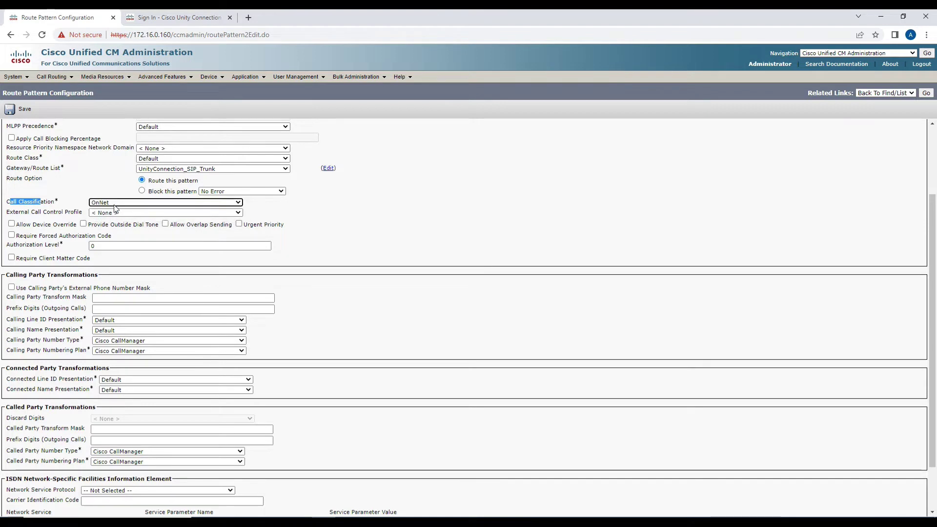
left_click(338, 258)
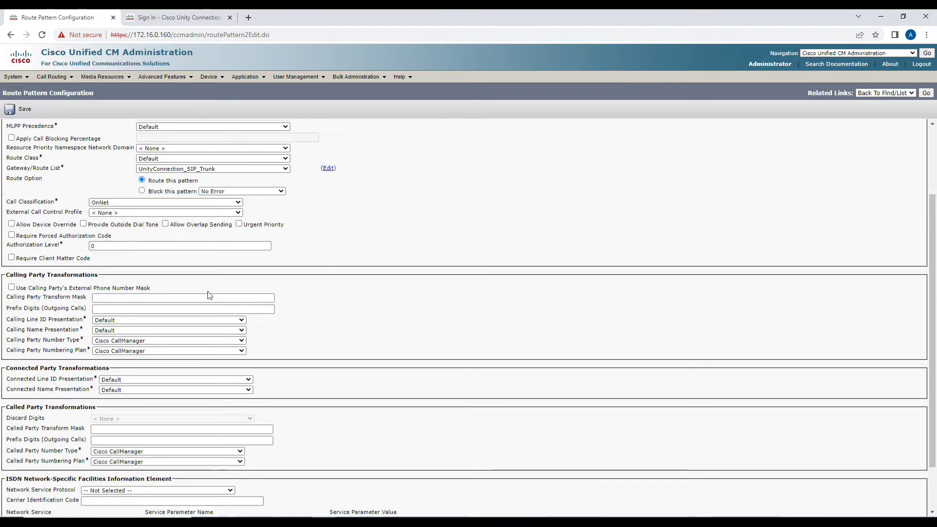
scroll(132, 298, "down", 2)
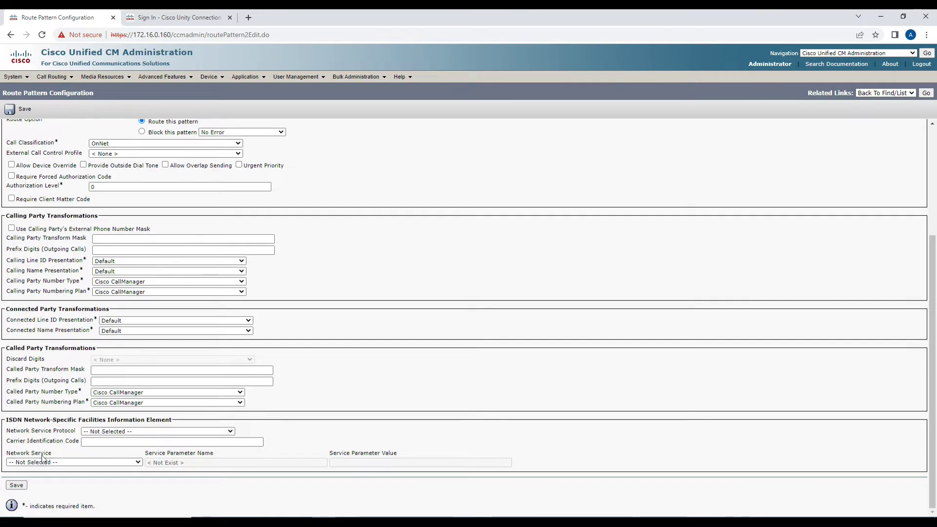
Save route pattern 10050, accepting both confirmation dialogs.
left_click(15, 485)
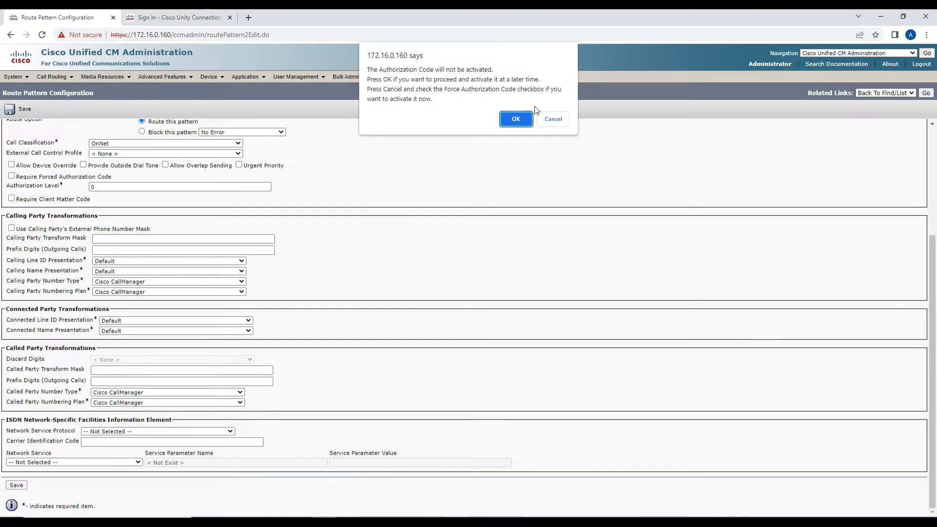
left_click(516, 119)
left_click(552, 101)
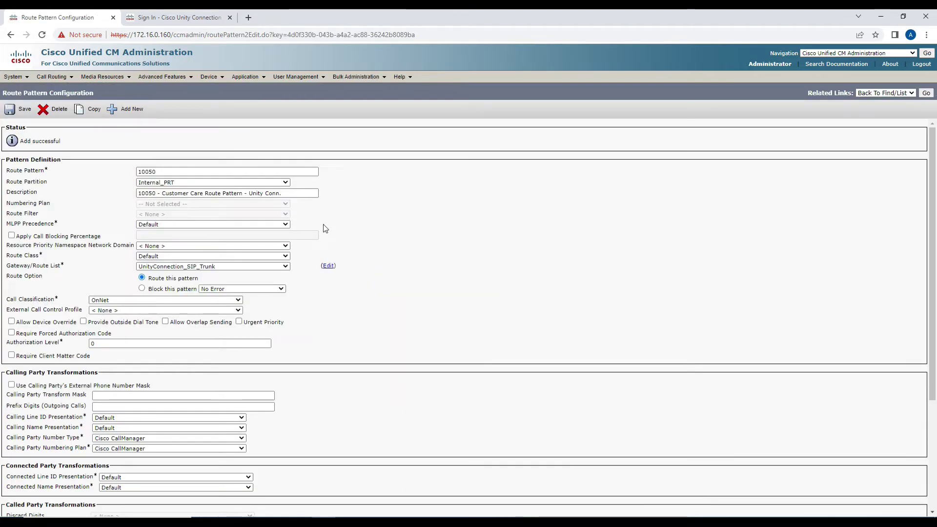
key("alt+Tab")
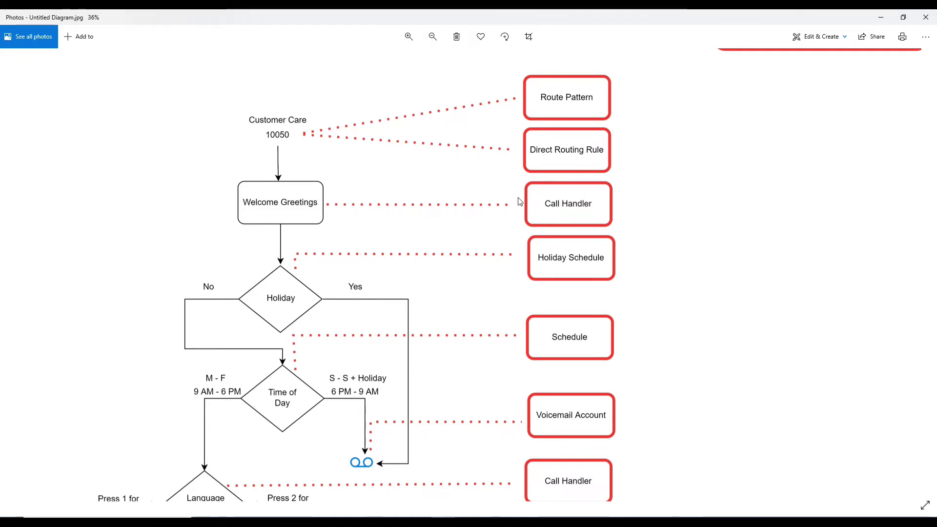
scroll(548, 255, "down", 1)
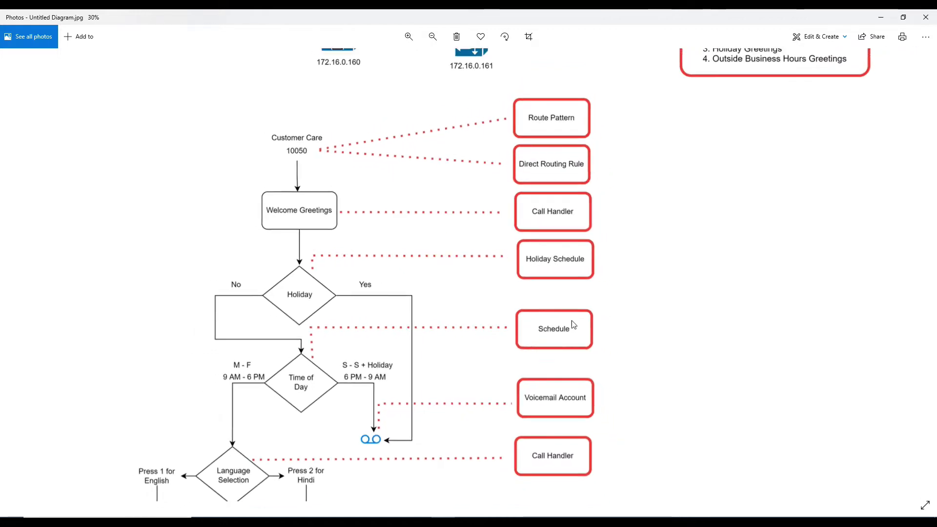
scroll(572, 322, "down", 1)
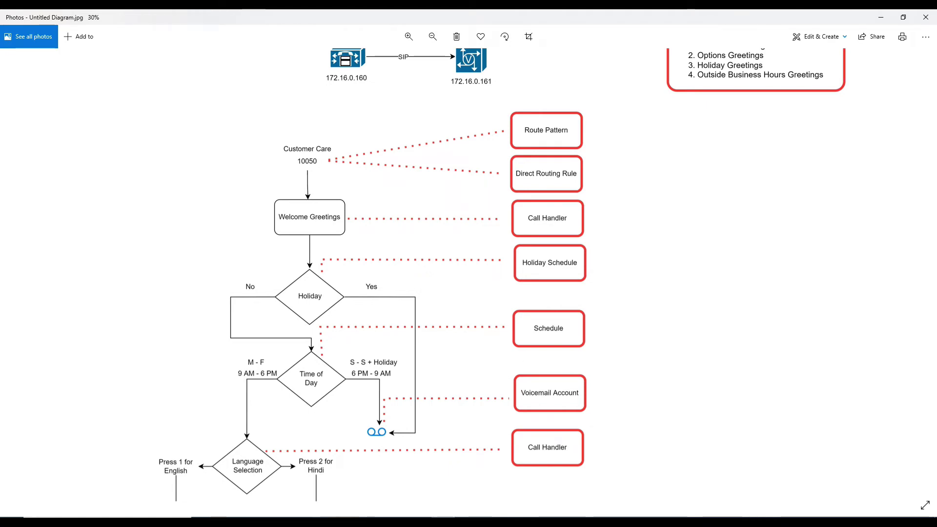
key("alt+Tab")
Sign in to Unity Connection Administration with the administrator username and password.
left_click(195, 19)
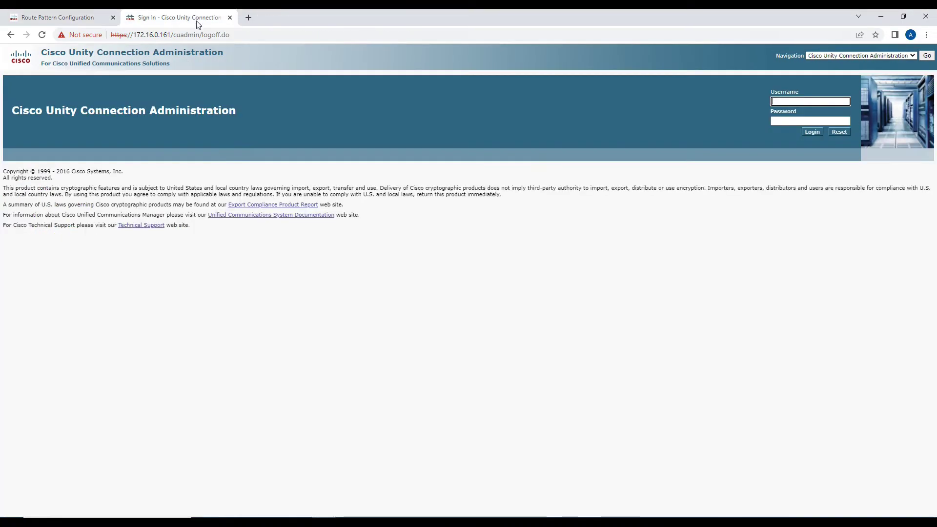
type("Administrator")
key("Tab")
type("Cisco123")
key("Return")
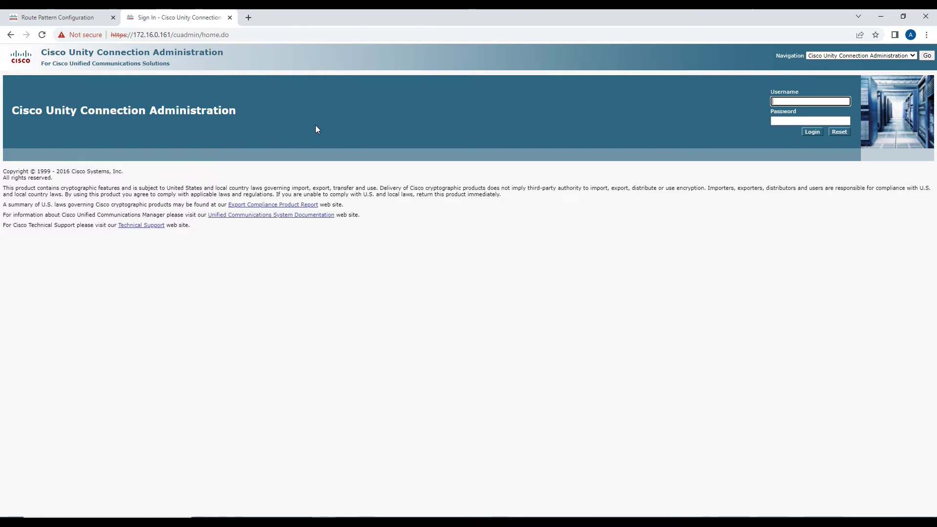
type("A")
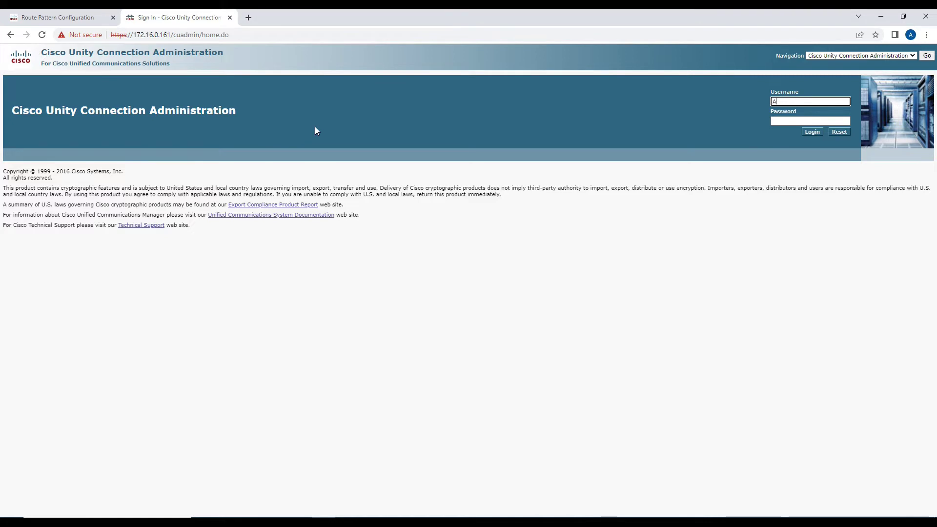
type("dministrator")
key("Tab")
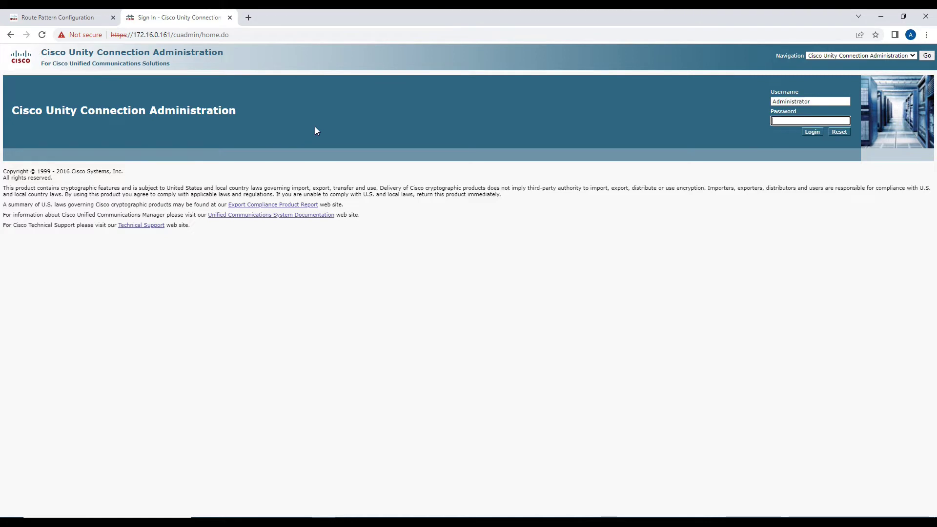
type("Cisco123")
key("Return")
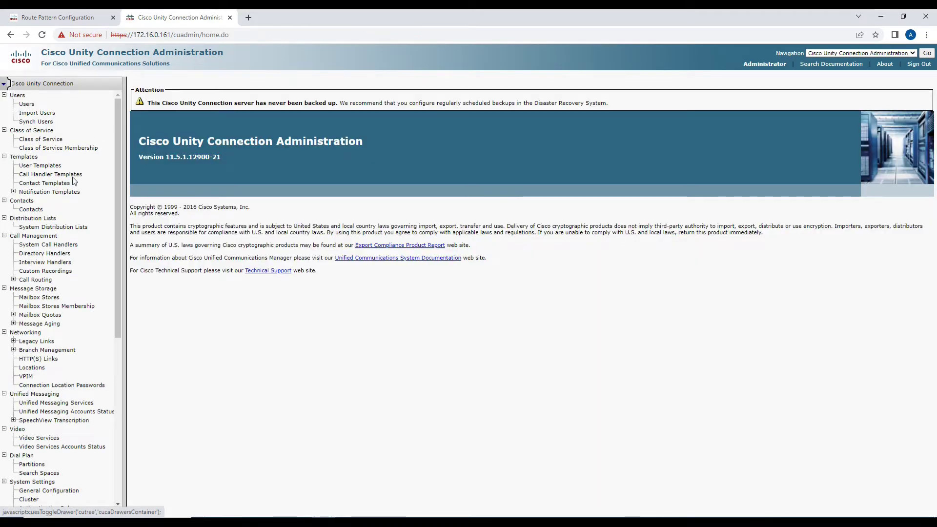
Go to System Settings > Holiday Schedules to list the Holidays schedule.
scroll(83, 219, "down", 3)
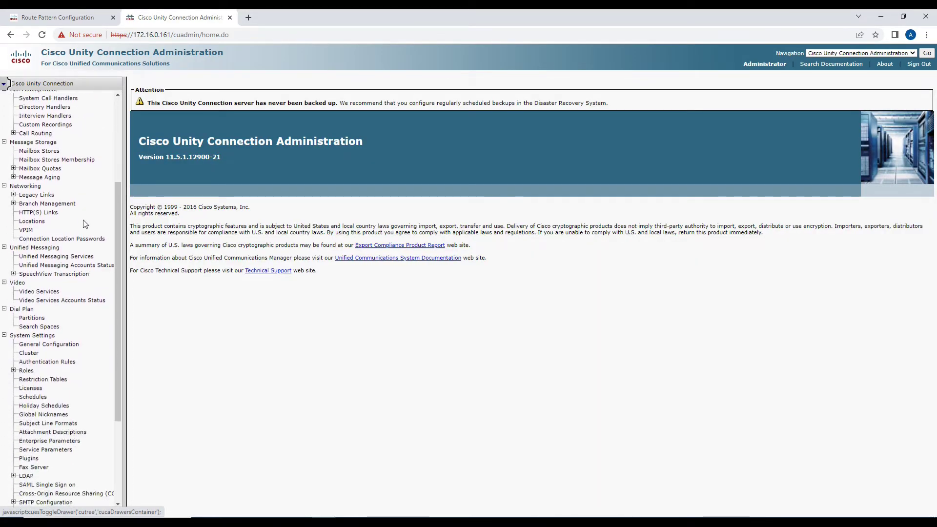
scroll(80, 244, "down", 2)
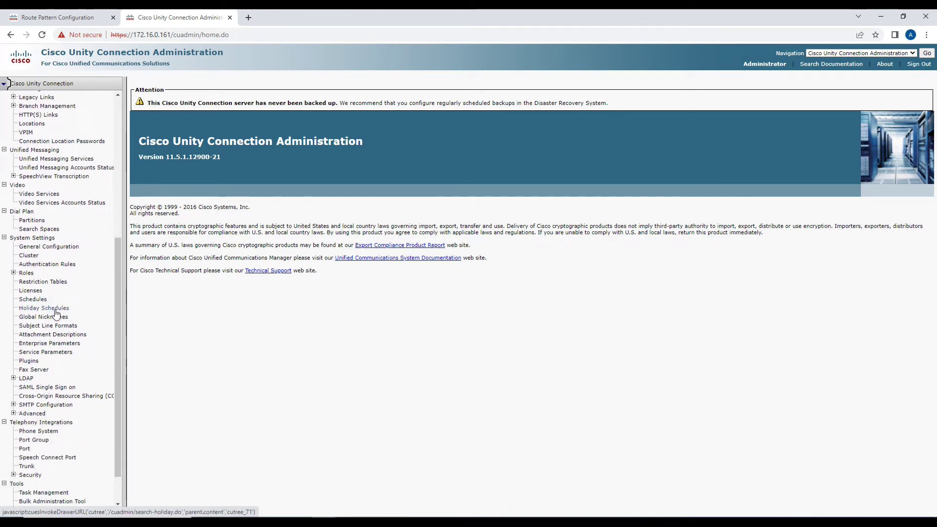
left_click(48, 309)
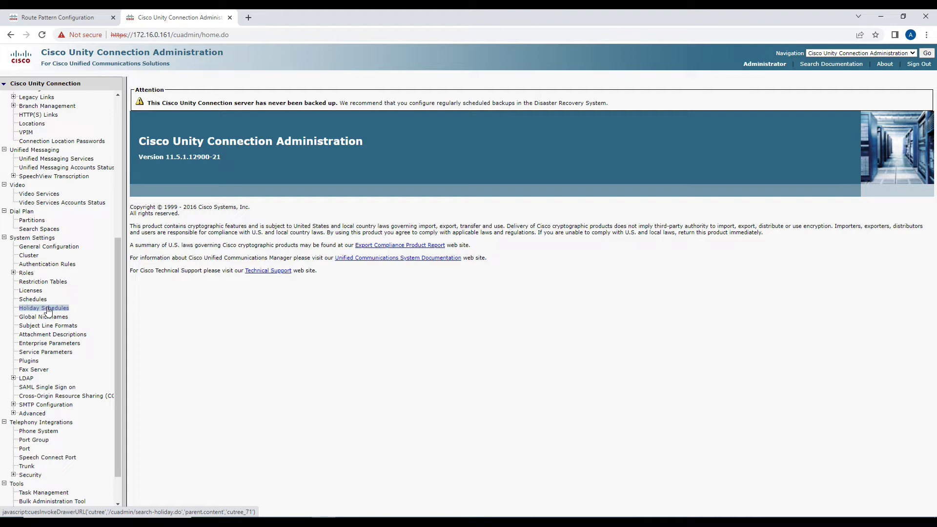
left_click(48, 310)
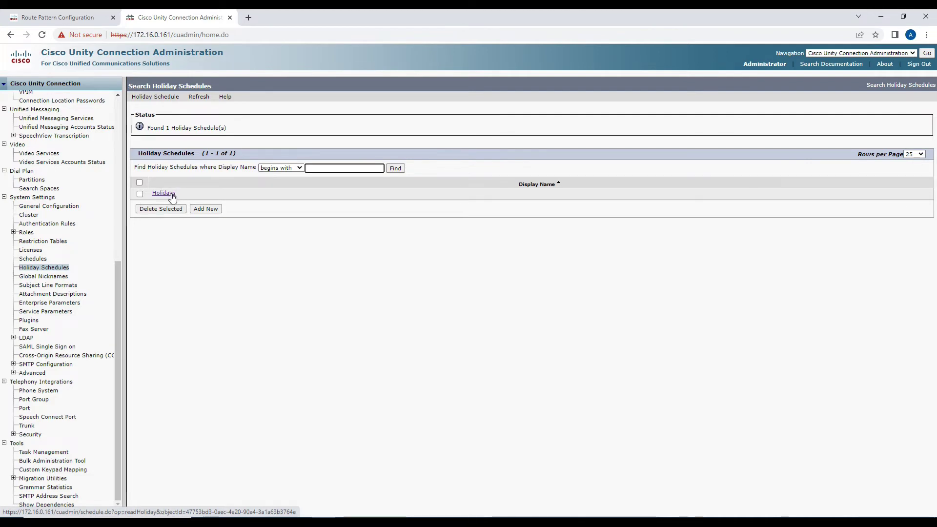
Open the Holidays schedule and start a new holiday entry.
left_click(171, 195)
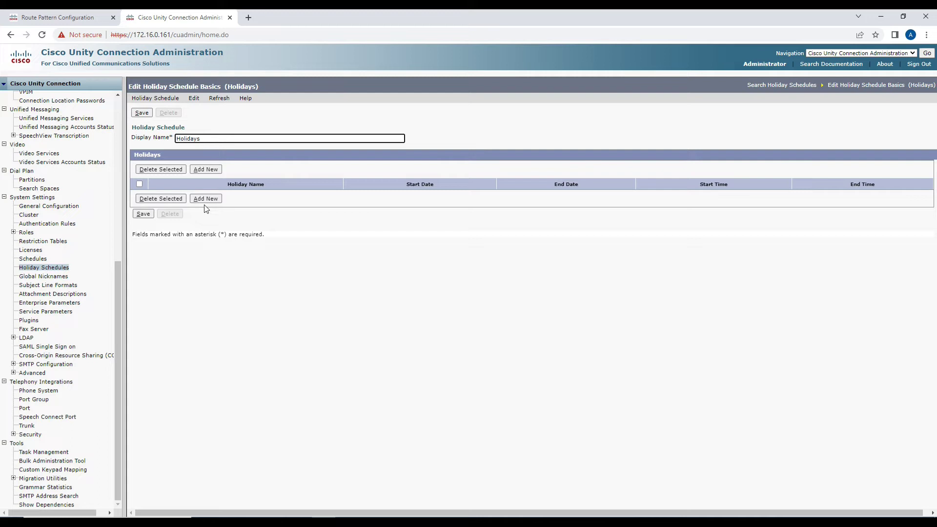
left_click(215, 200)
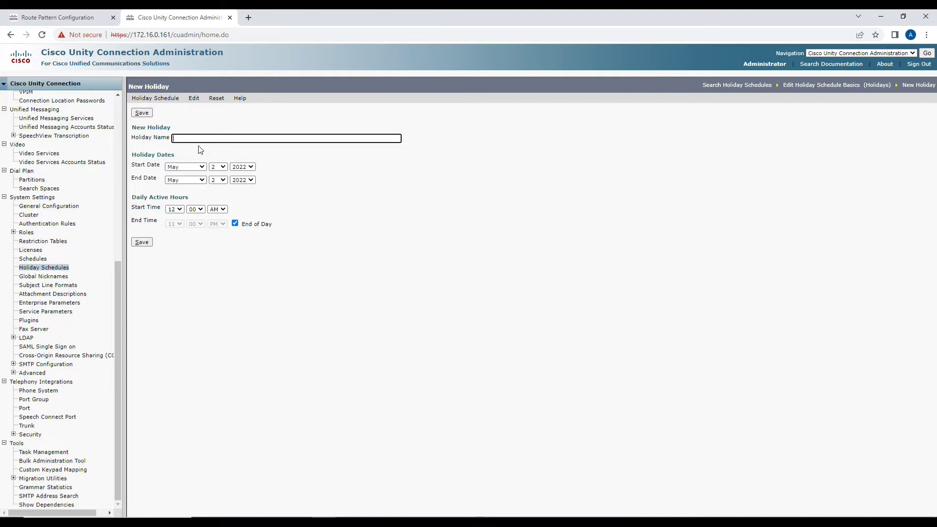
Save a holiday named Eid starting and ending on 3 May 2022.
type("Eid")
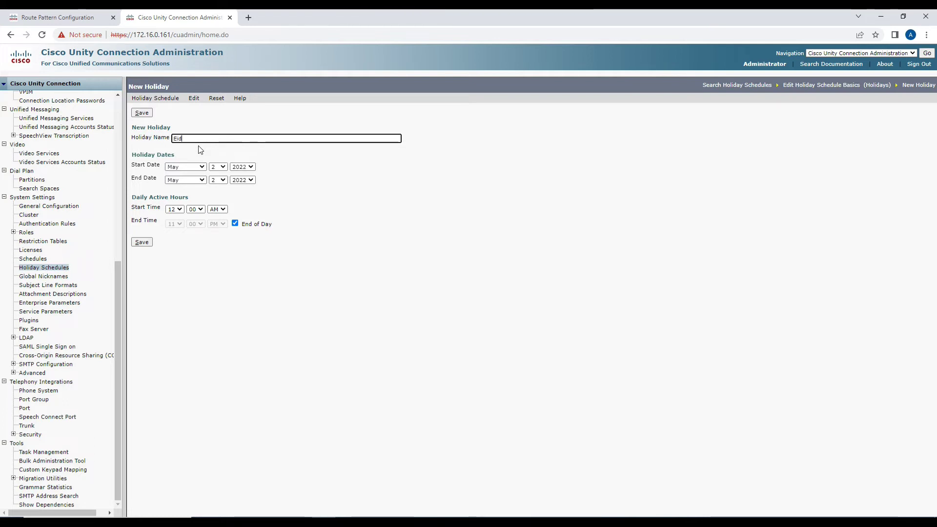
key("Tab")
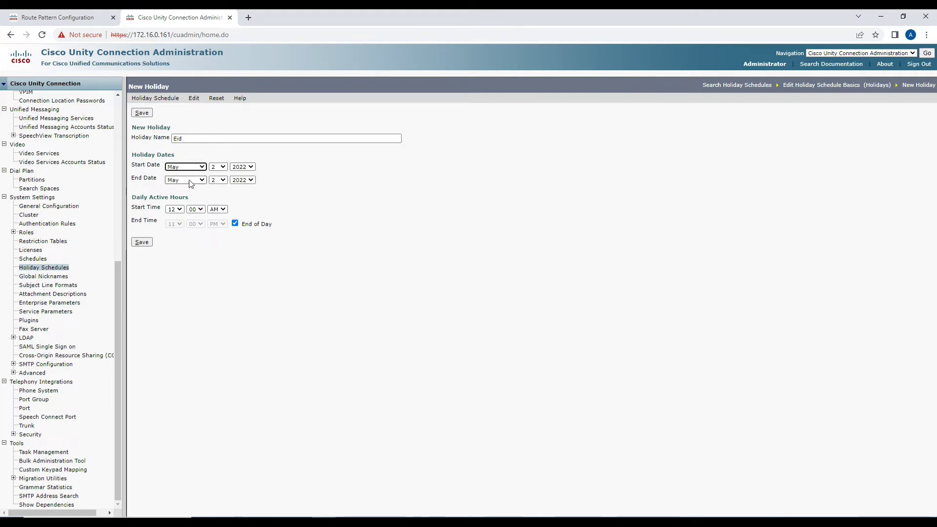
left_click_drag(131, 167, 162, 168)
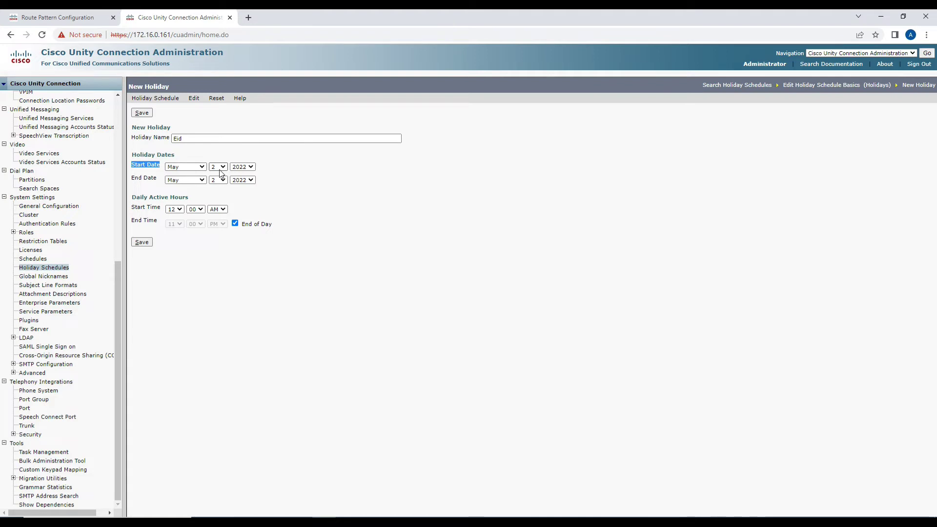
left_click_drag(134, 179, 142, 178)
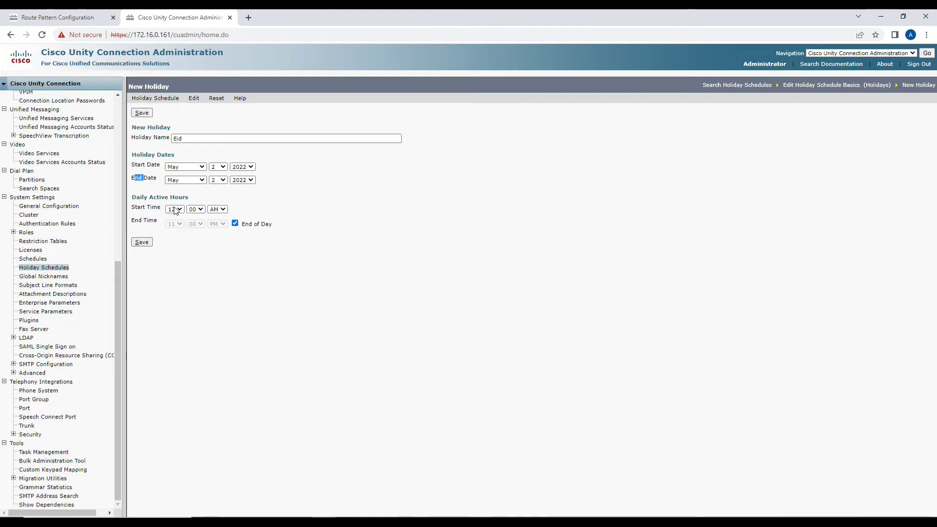
left_click(142, 243)
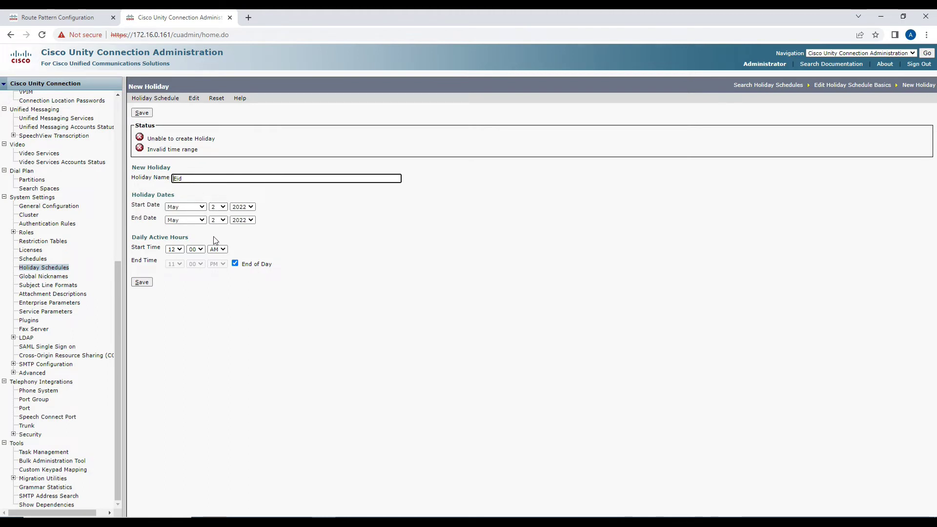
left_click(217, 207)
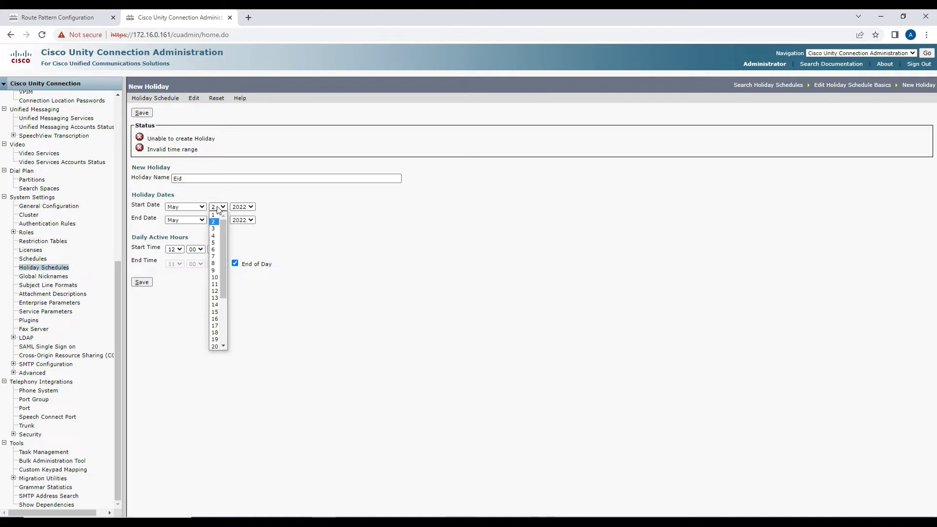
left_click(213, 228)
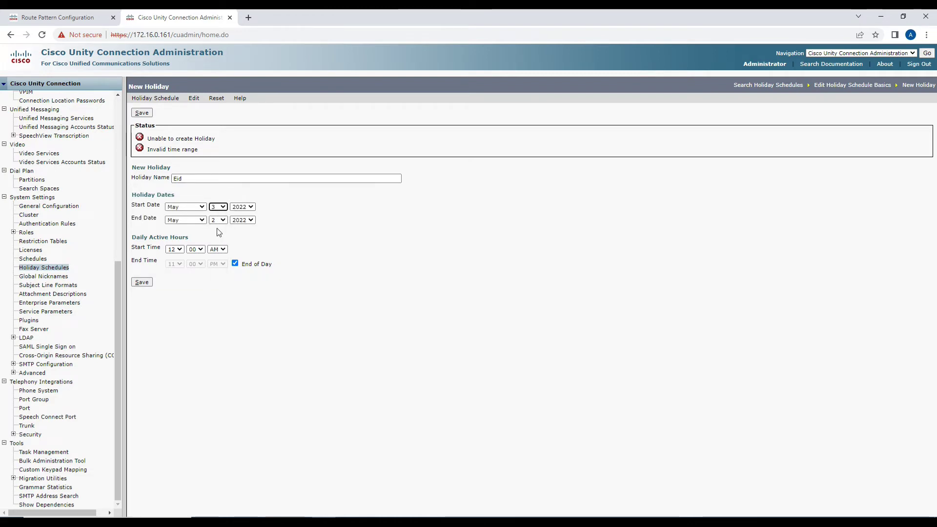
left_click(218, 221)
left_click(215, 243)
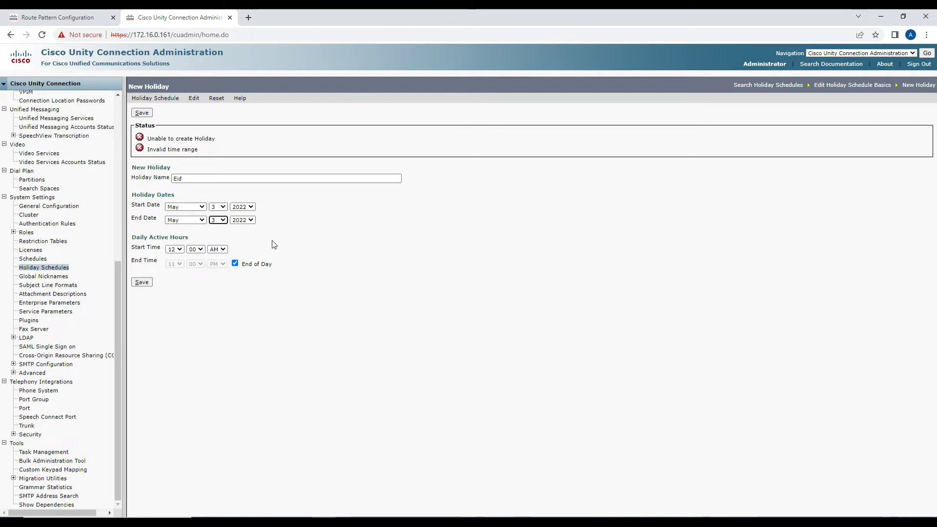
left_click(150, 284)
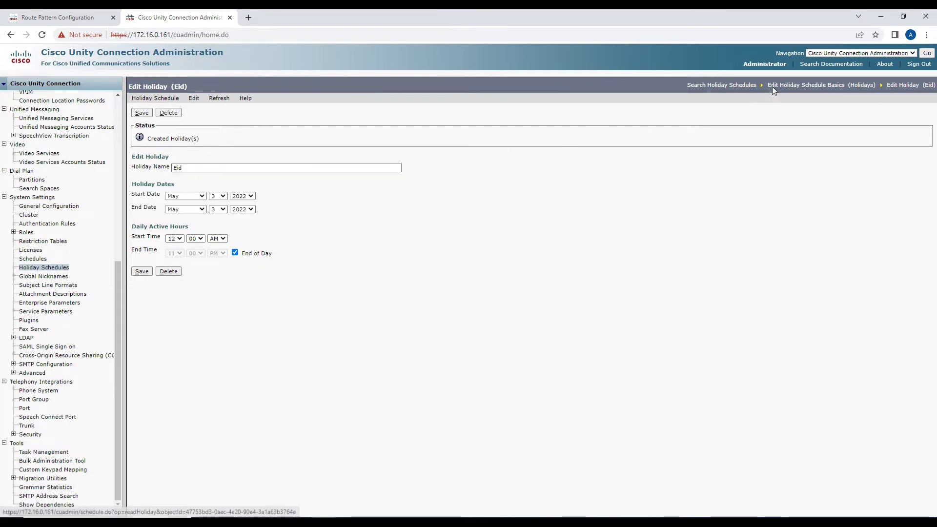
Start a new holiday named Diwali and look up its 2022 date online.
left_click(772, 86)
left_click(205, 169)
type("Diwali")
key("Tab")
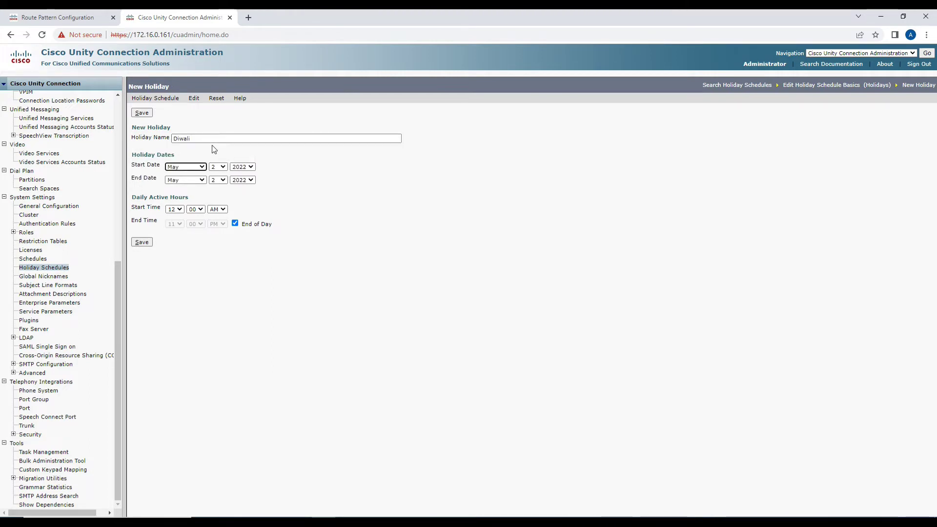
left_click(247, 21)
type("diwali")
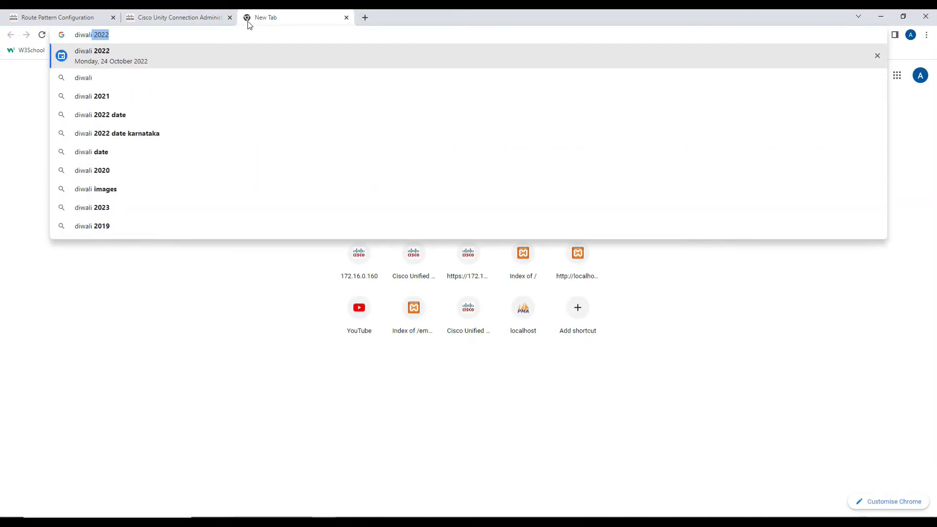
key("Return")
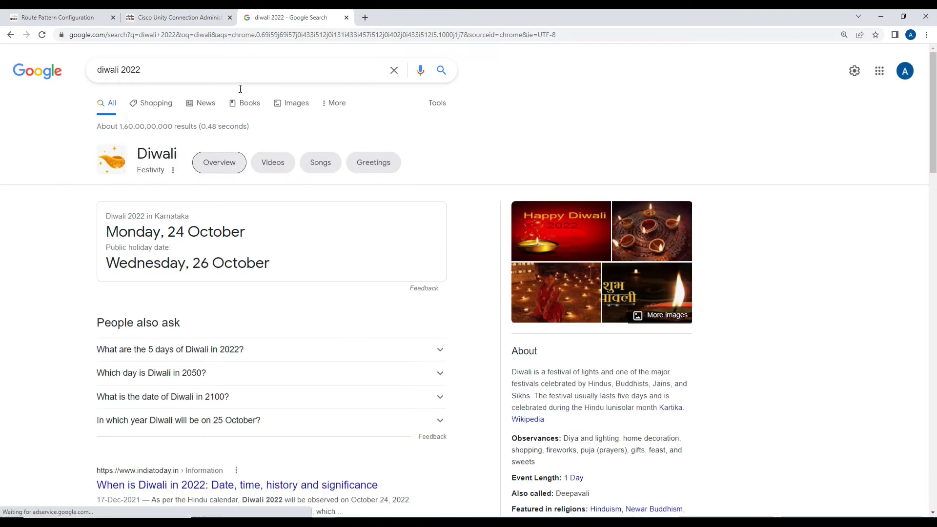
left_click_drag(106, 232, 185, 232)
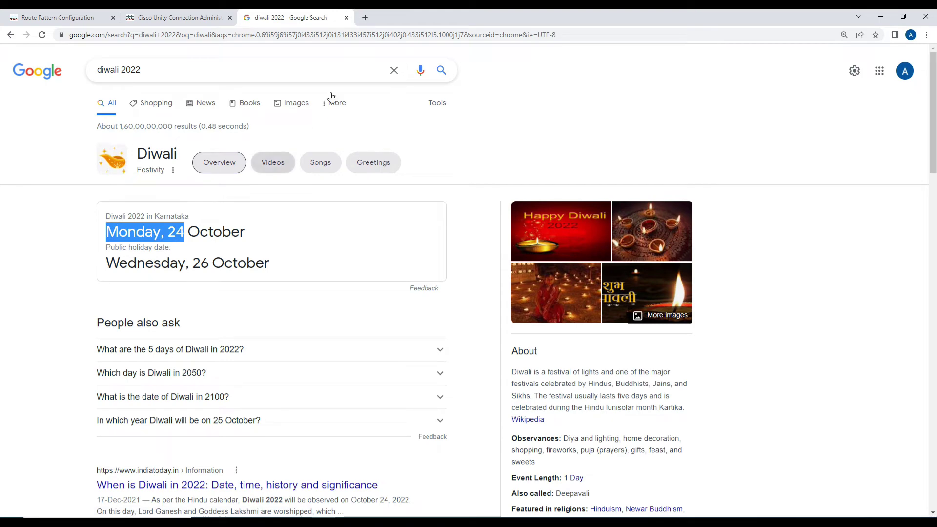
left_click(346, 18)
Set Diwali's start and end dates to 24 October 2022, save, and return to Holidays.
left_click(188, 167)
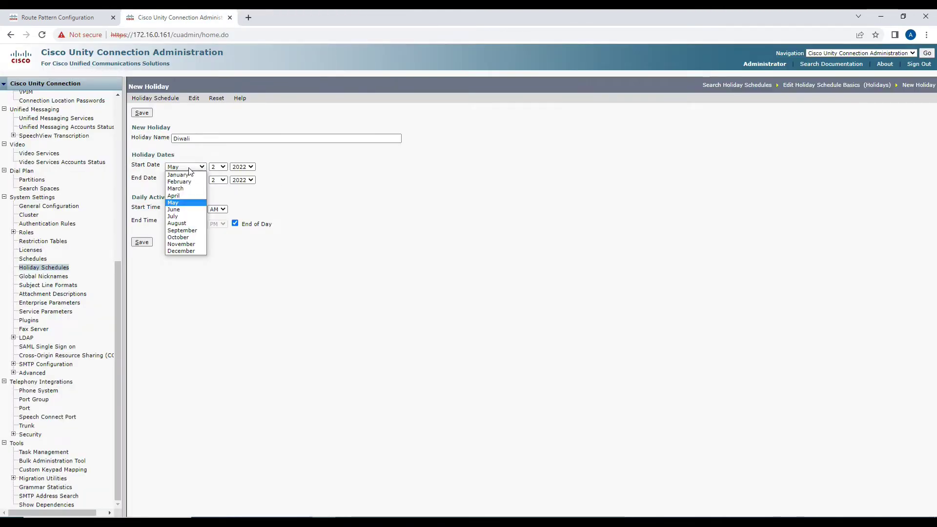
left_click(183, 237)
left_click(218, 167)
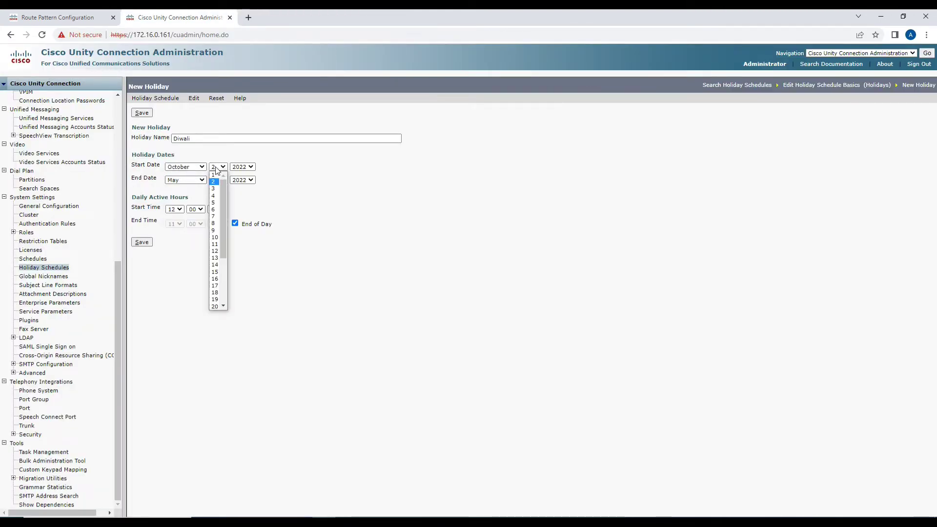
scroll(221, 298, "down", 3)
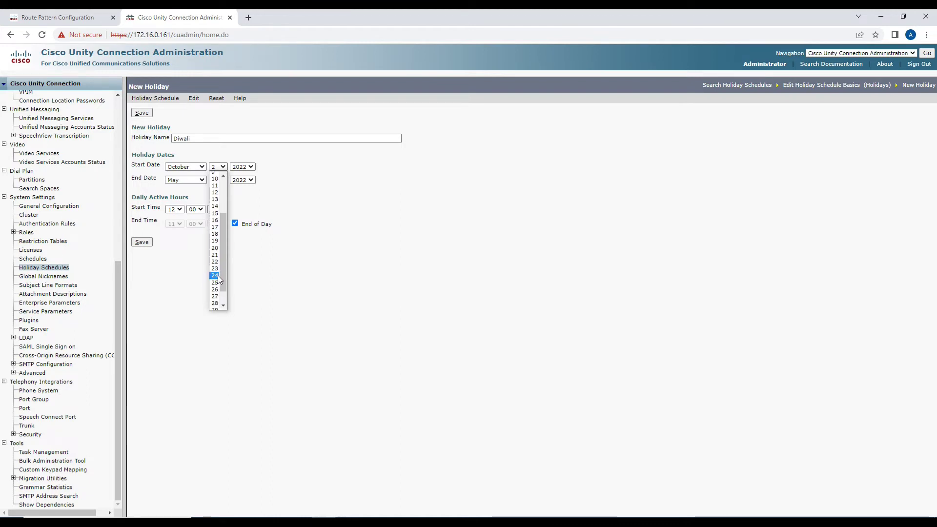
left_click(219, 278)
left_click(200, 180)
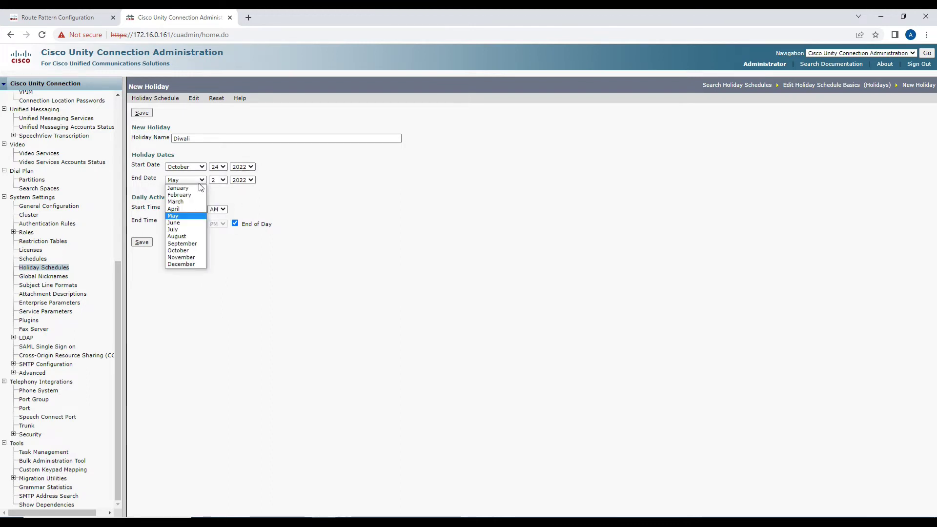
left_click(186, 250)
left_click(214, 180)
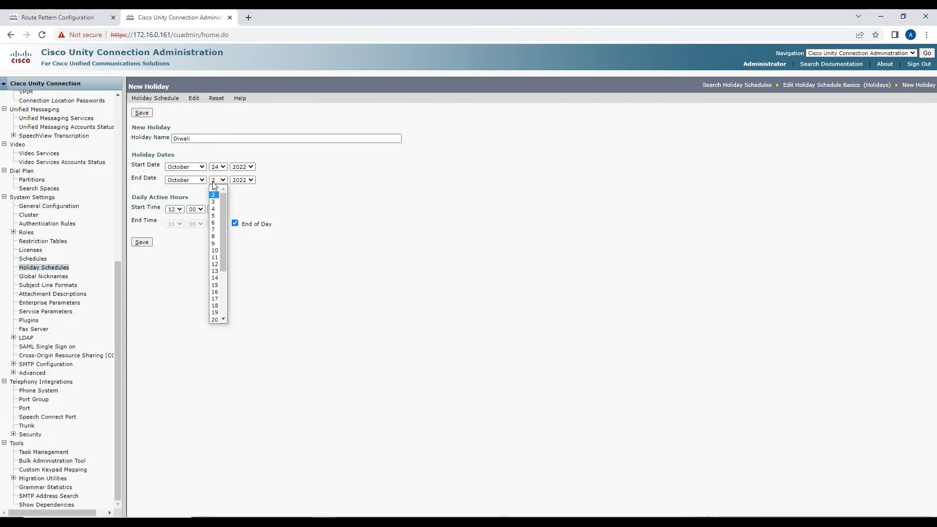
scroll(218, 290, "down", 3)
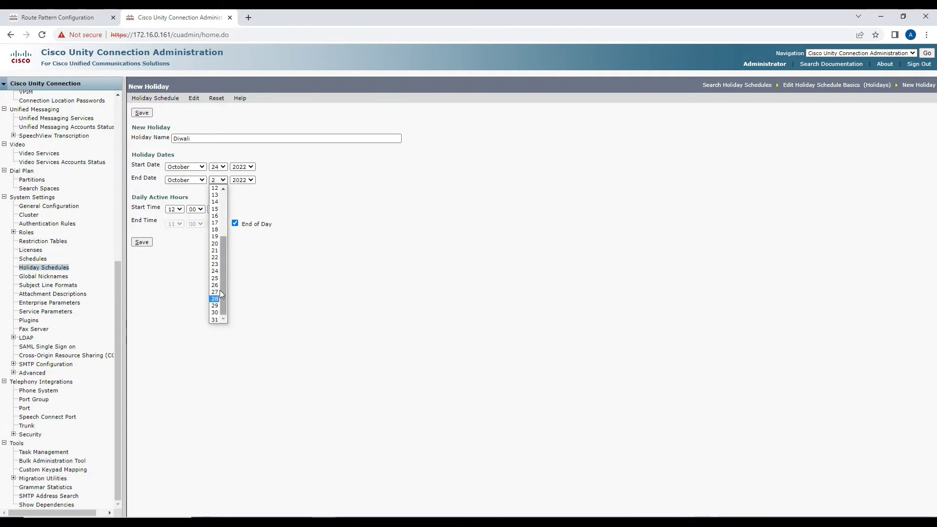
left_click(215, 271)
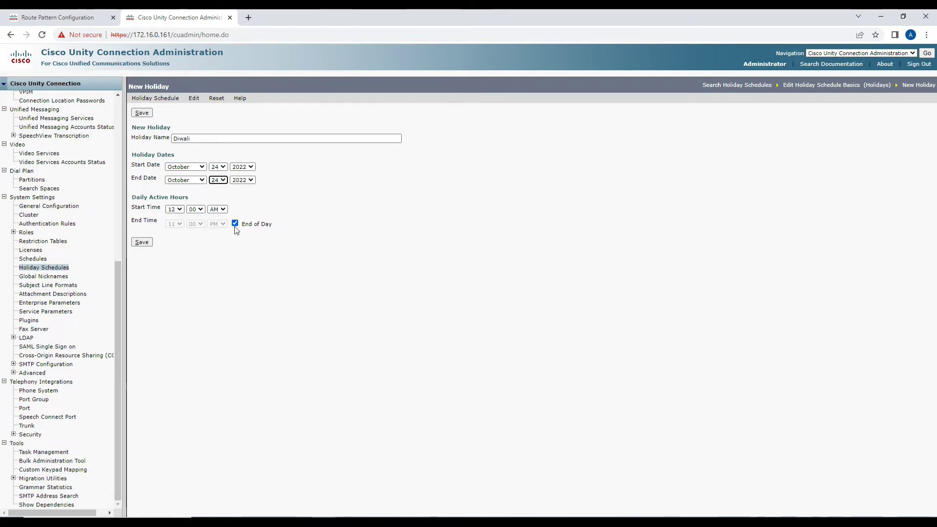
left_click(149, 243)
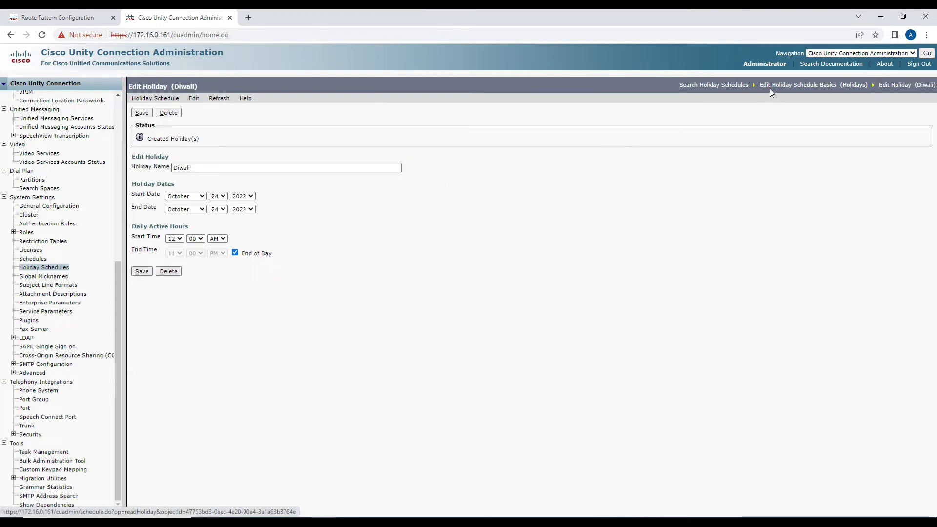
left_click(769, 86)
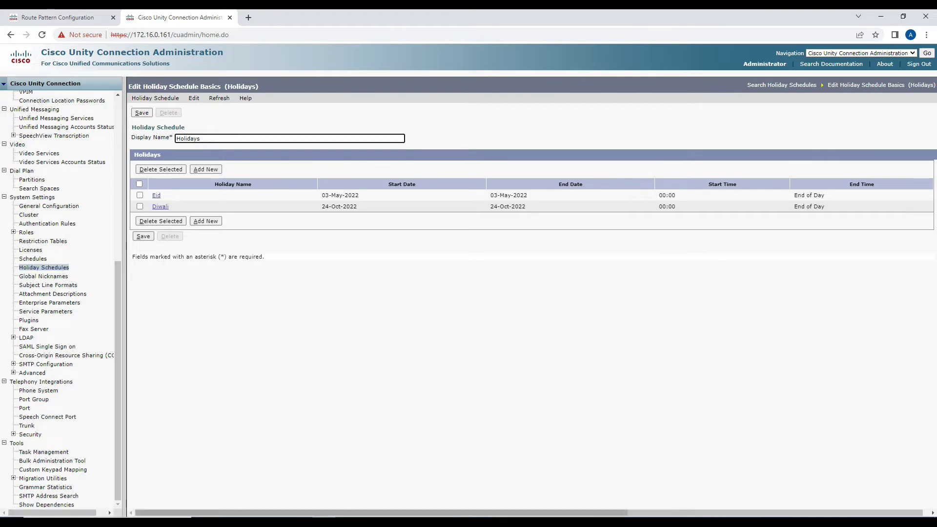
Check the call-flow diagram, then open System Settings > Schedules in Unity Connection.
left_click(441, 521)
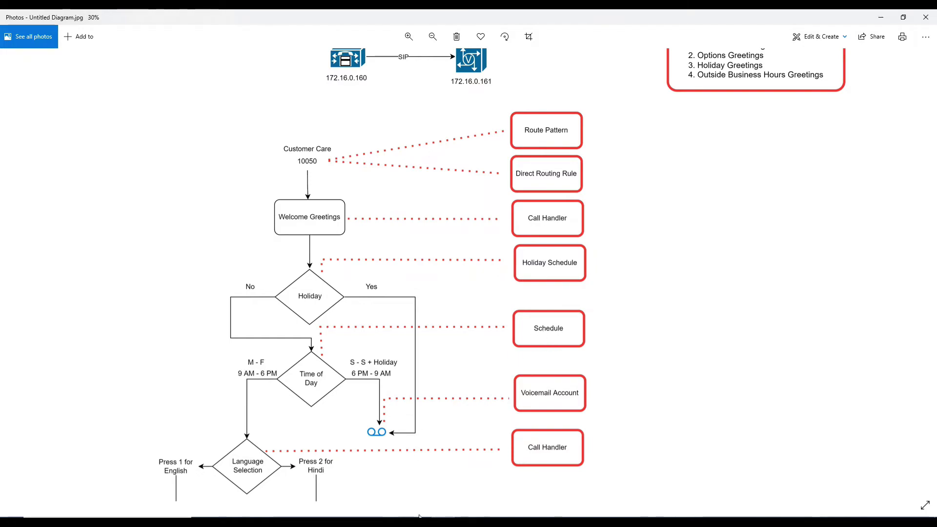
left_click(296, 523)
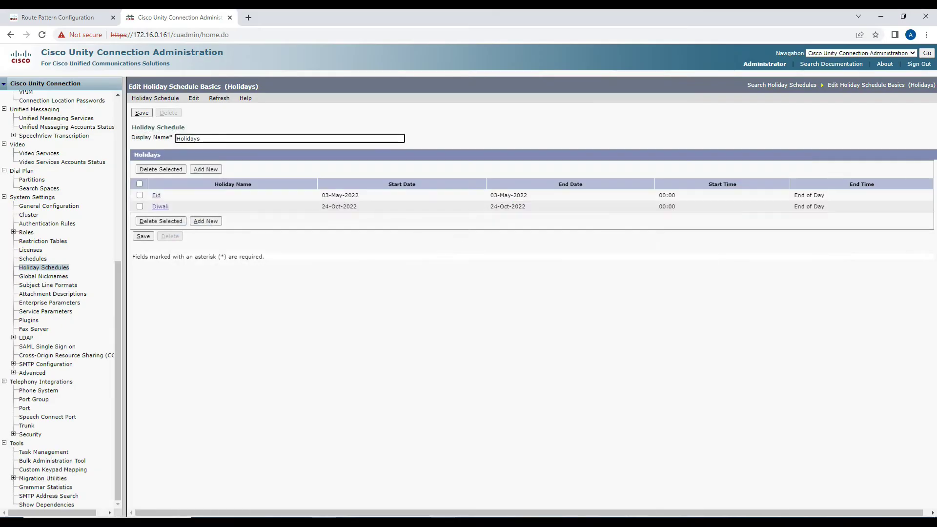
left_click(39, 262)
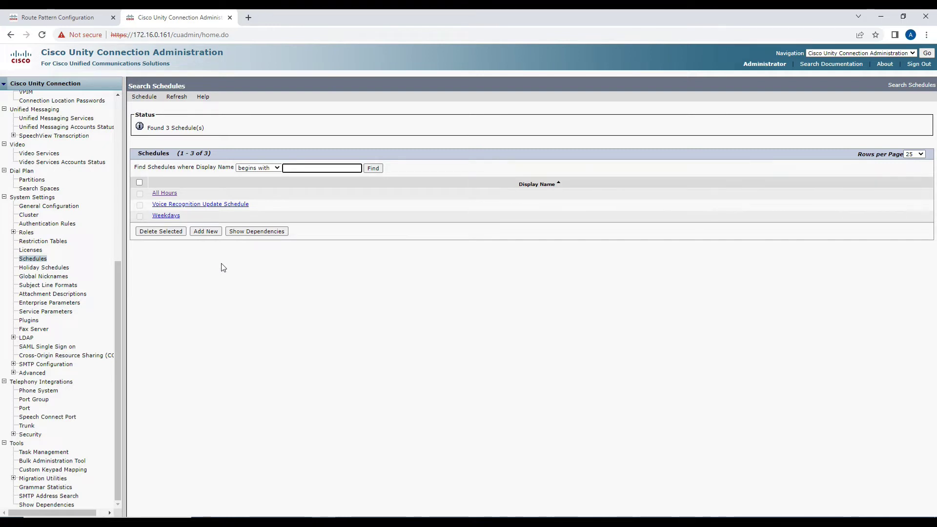
Add a schedule named 'Schedule' using the Holidays holiday schedule and save it.
left_click(211, 234)
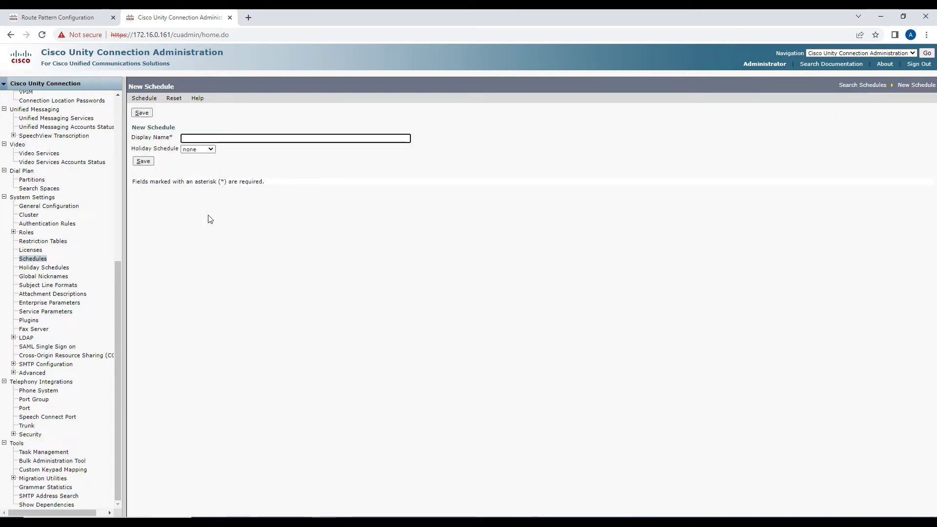
type("Sc")
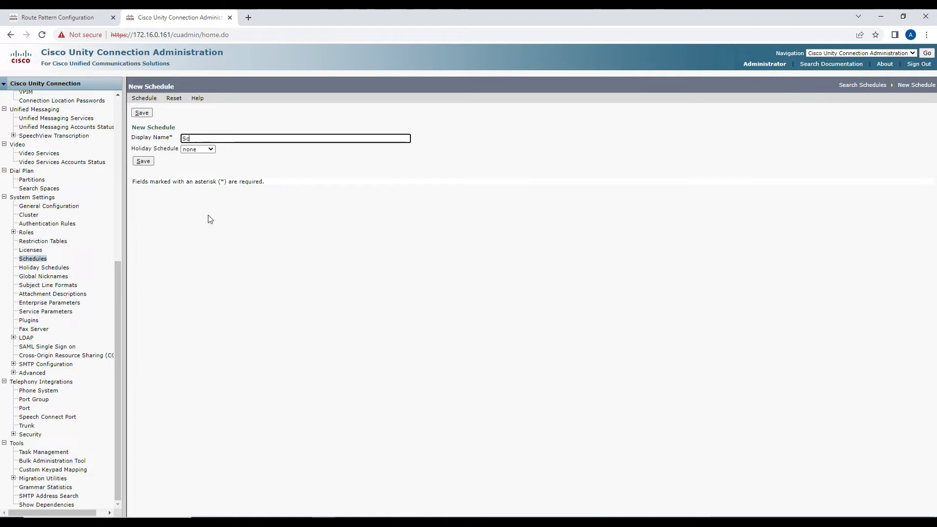
type("hedule")
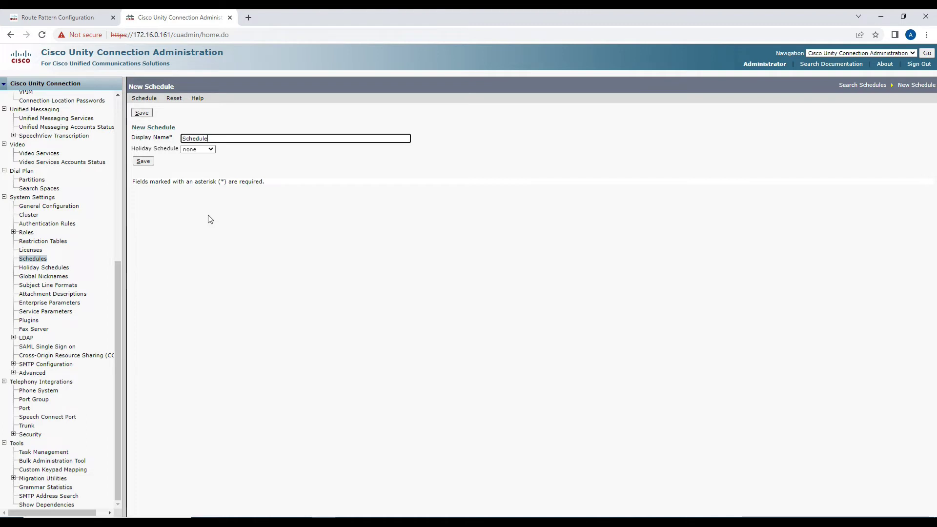
left_click(199, 150)
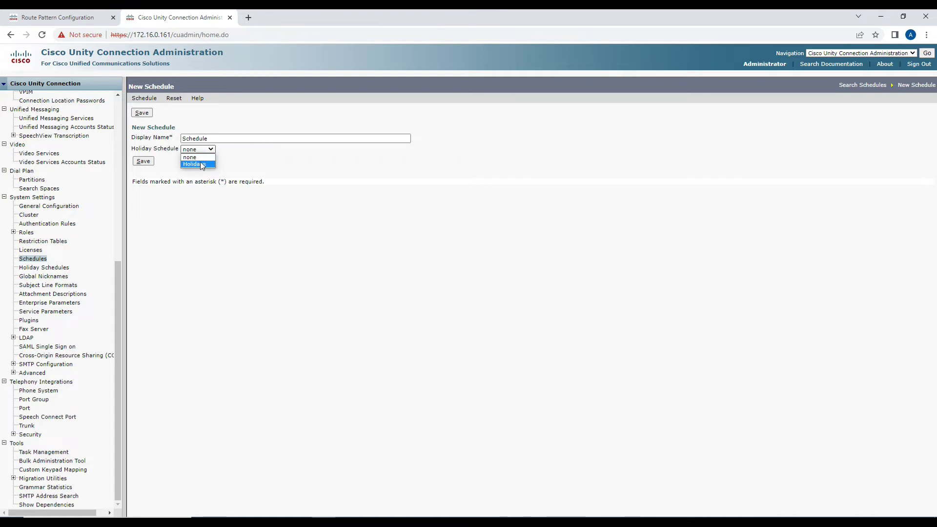
left_click(200, 163)
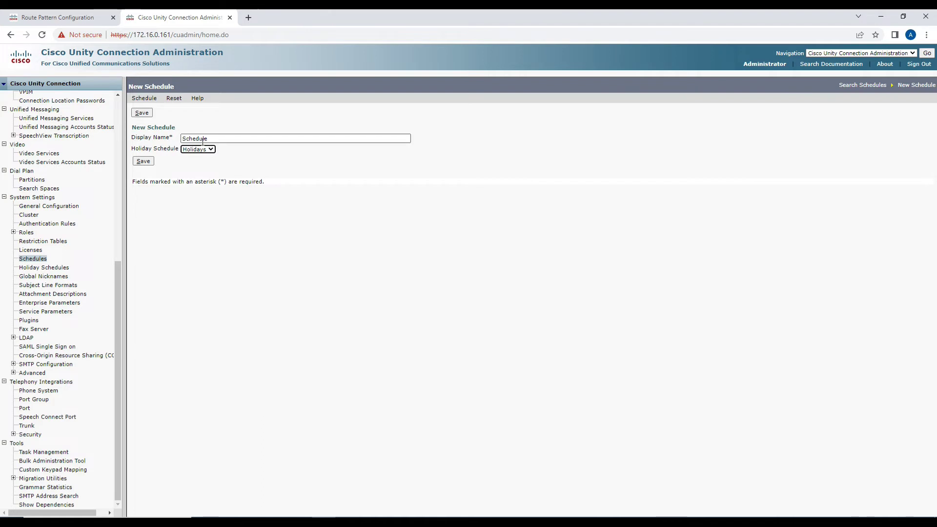
left_click(149, 165)
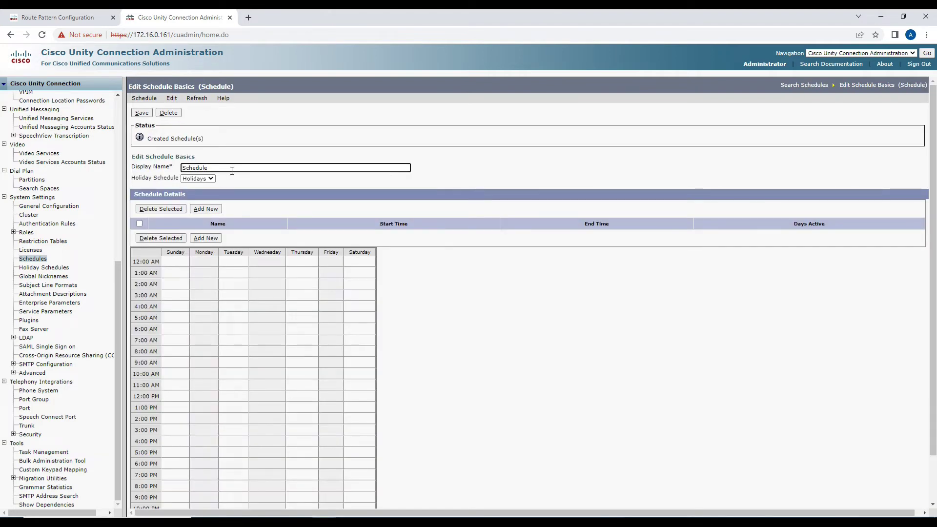
Add a schedule detail active weekdays from 09:00 AM to 06:00 PM.
left_click(206, 239)
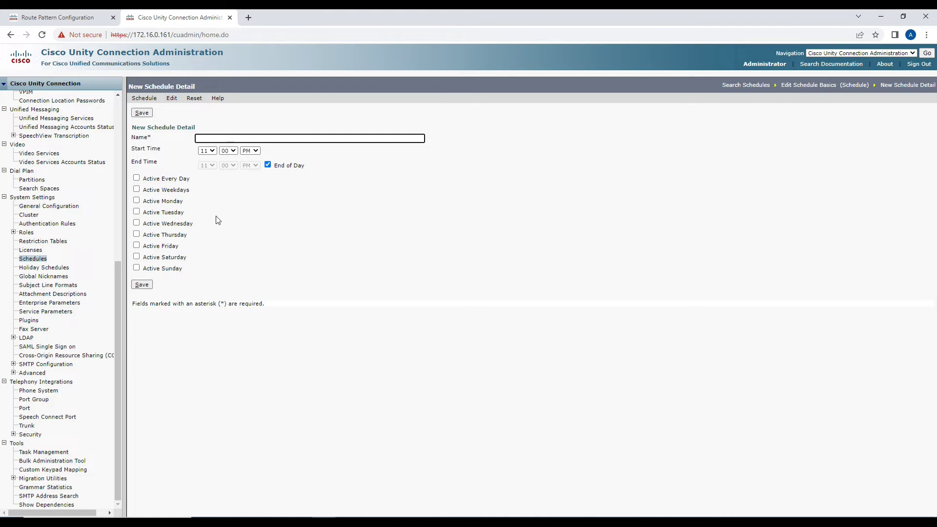
left_click(136, 189)
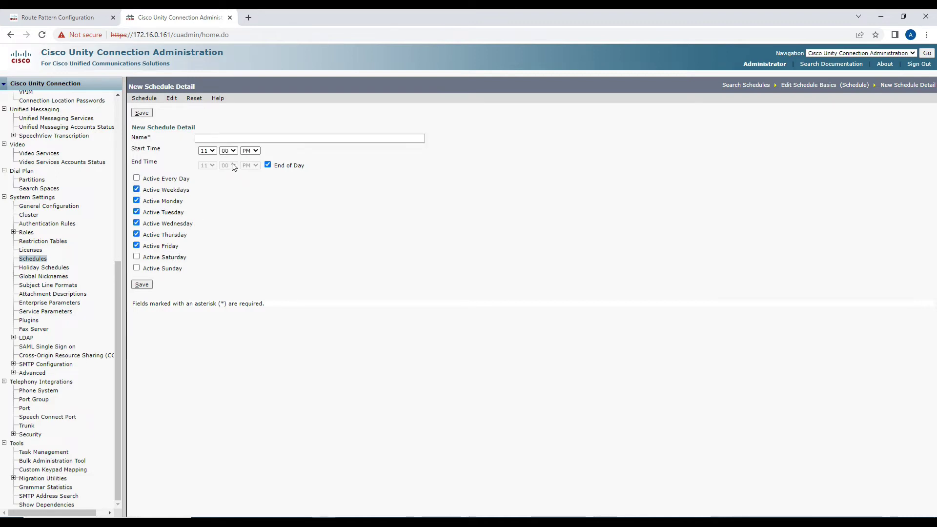
left_click(209, 150)
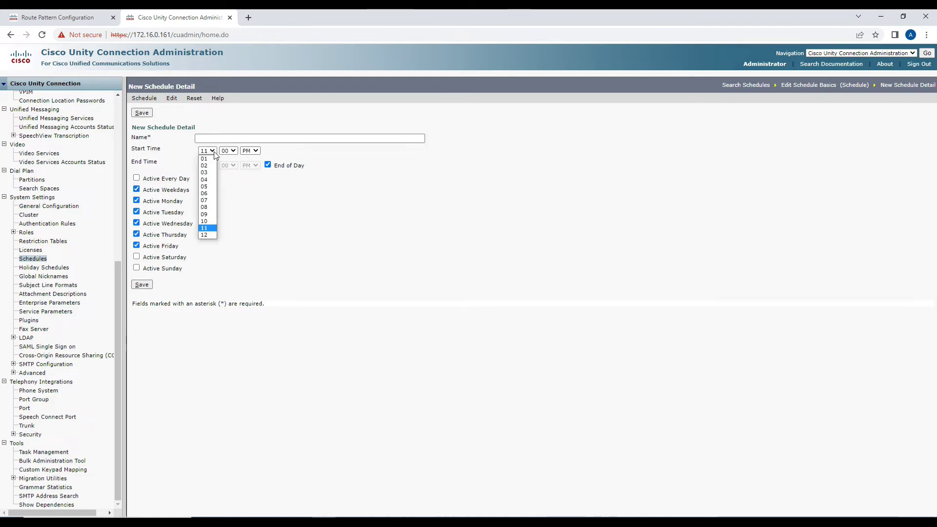
left_click(209, 213)
left_click(255, 152)
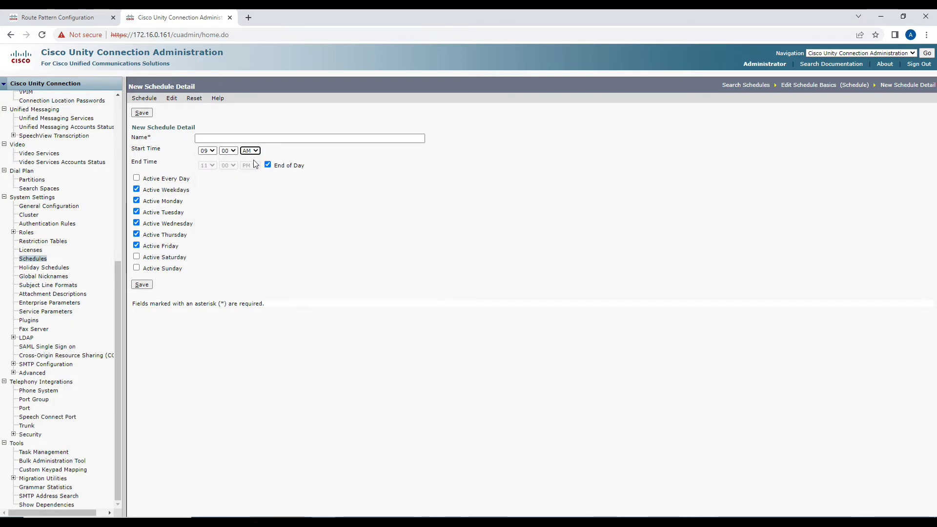
left_click(267, 164)
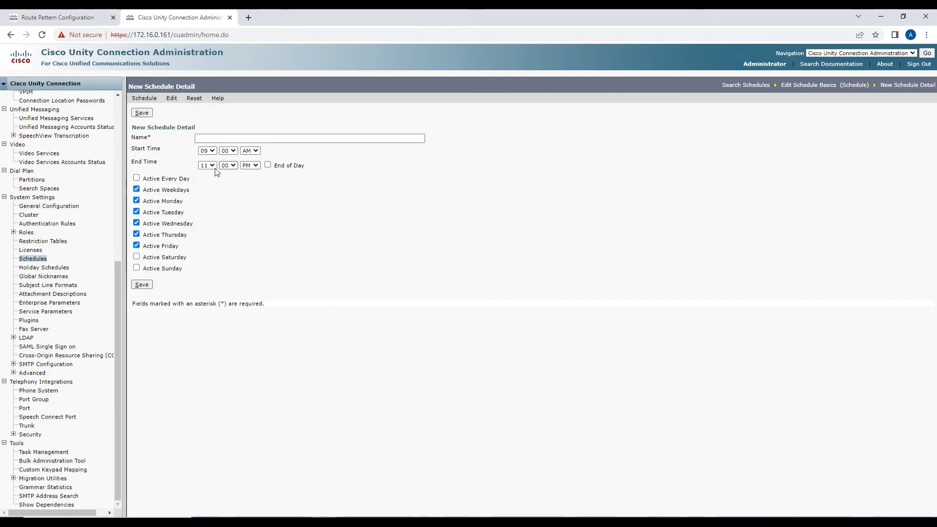
left_click(214, 167)
left_click(205, 207)
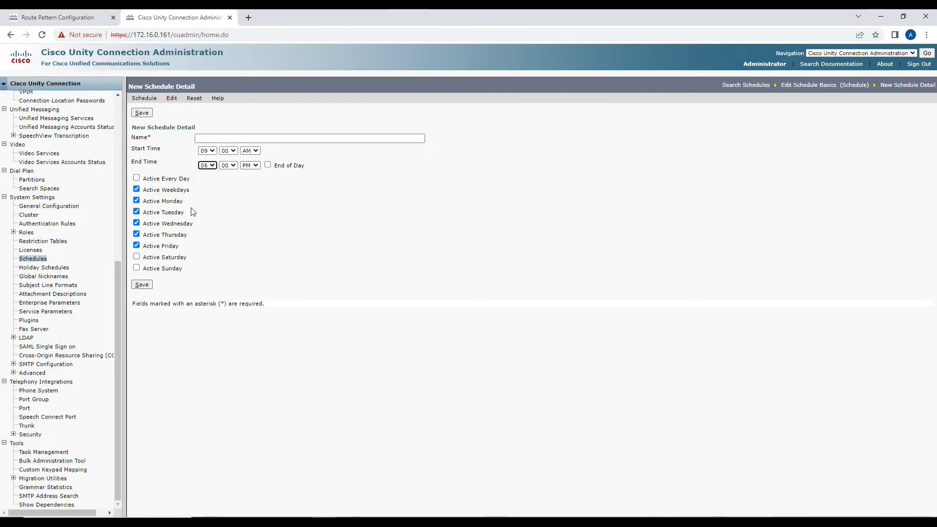
Name the detail Working Hours, save it, and return to the Schedule's basics page.
left_click(214, 140)
type("Working Hours")
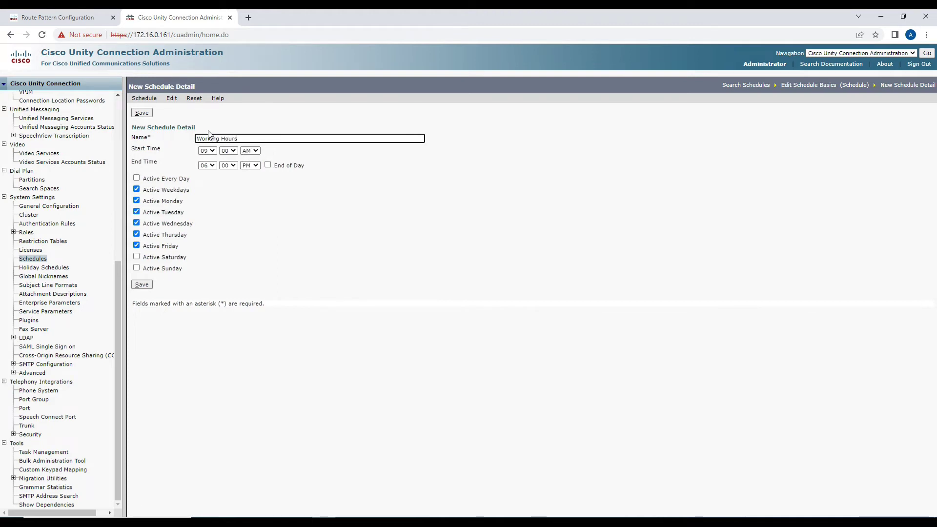
left_click(141, 285)
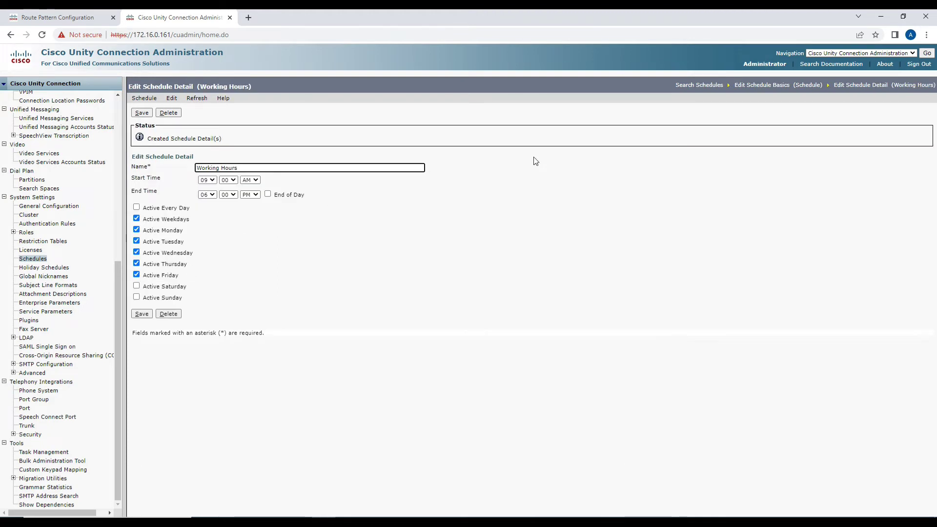
left_click(853, 89)
left_click(815, 86)
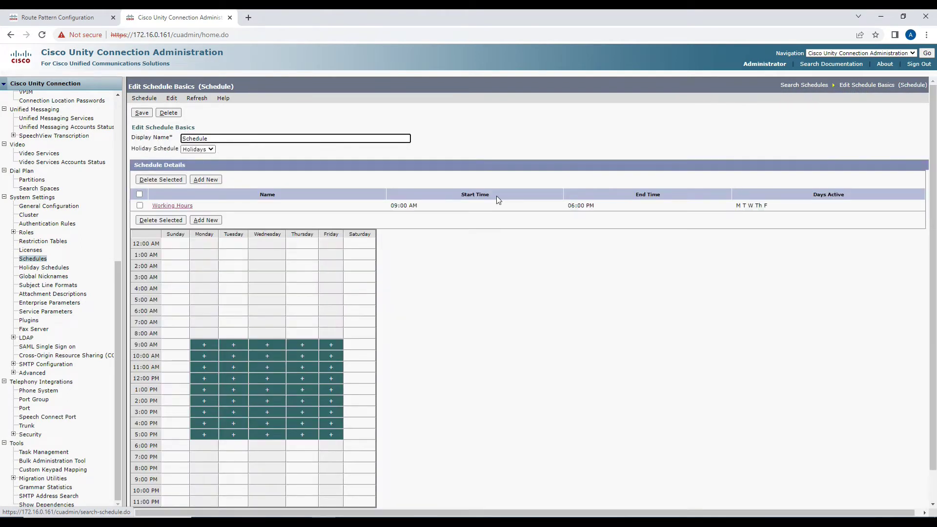
Scroll the Schedule basics page, then switch to the Customer Care call-flow diagram in Photos.
scroll(378, 232, "down", 2)
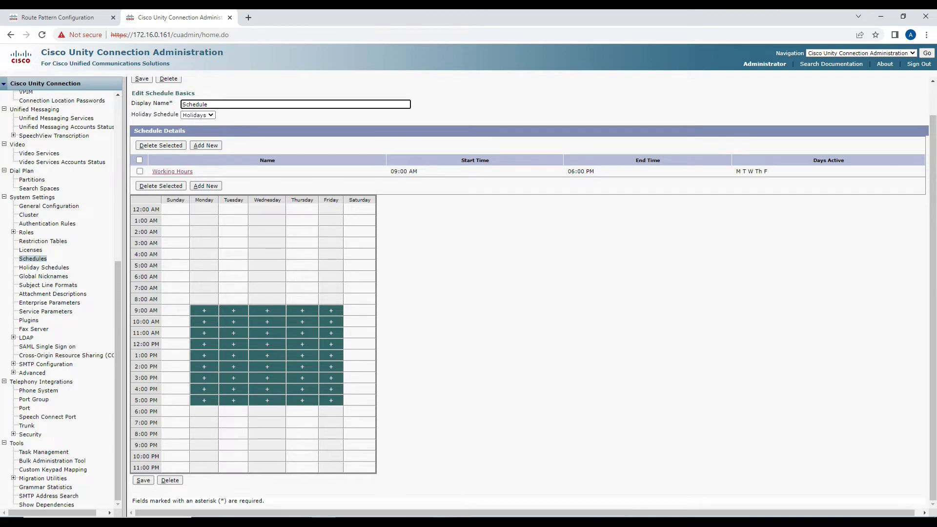
key("alt+Tab")
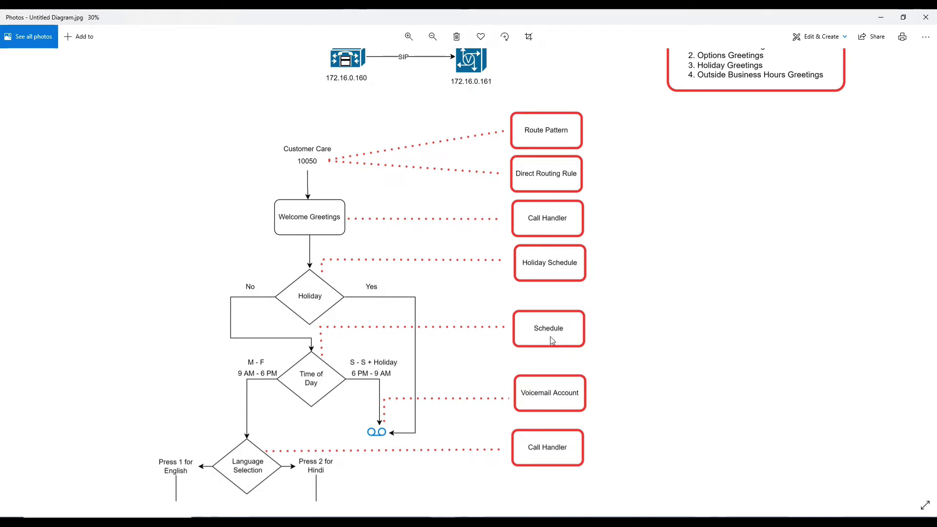
Zoom out the call-flow diagram, then return to the Unity Connection Schedule page.
scroll(539, 344, "down", 2)
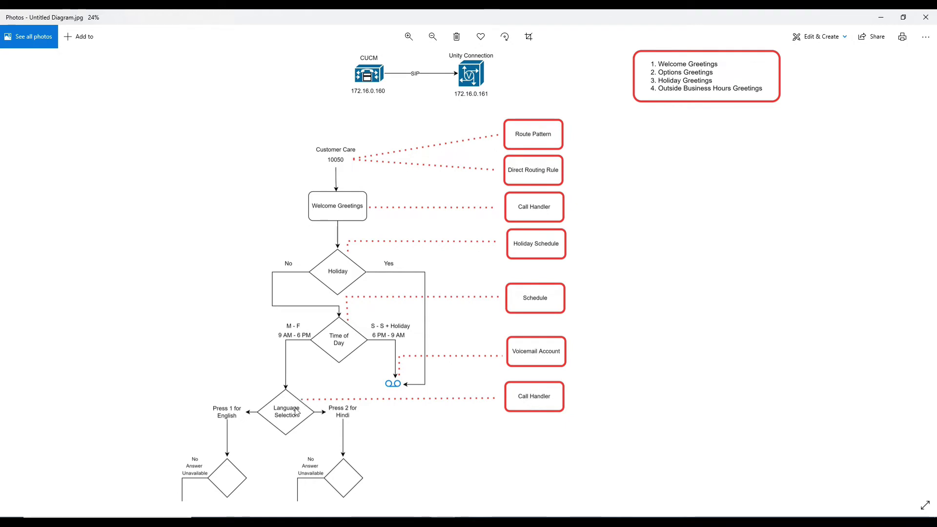
left_click(322, 488)
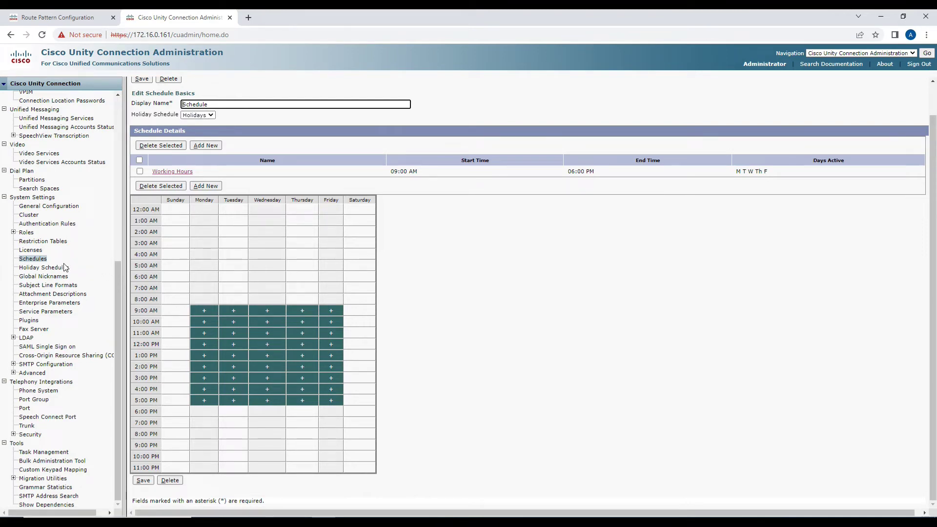
Add a new system call handler with Display Name LanguageSelection_CH and save it.
scroll(65, 256, "up", 3)
scroll(65, 255, "up", 1)
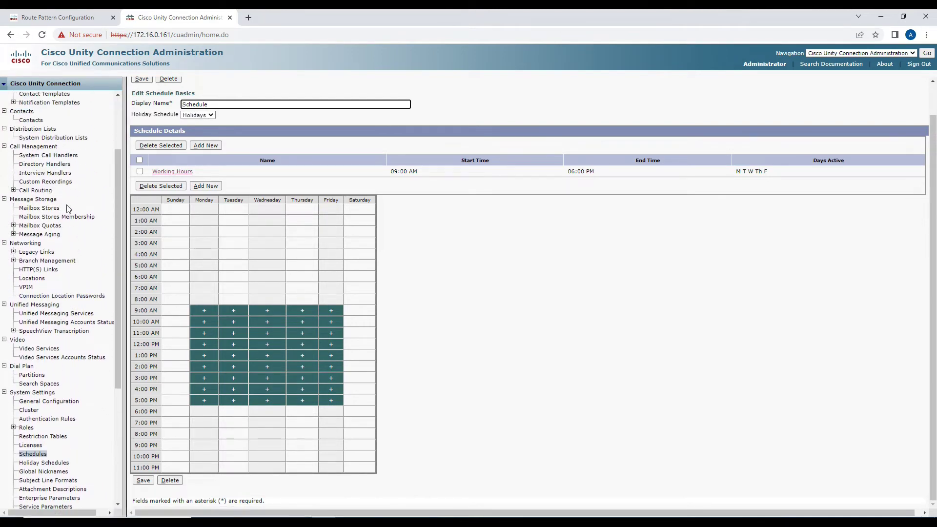
left_click(62, 156)
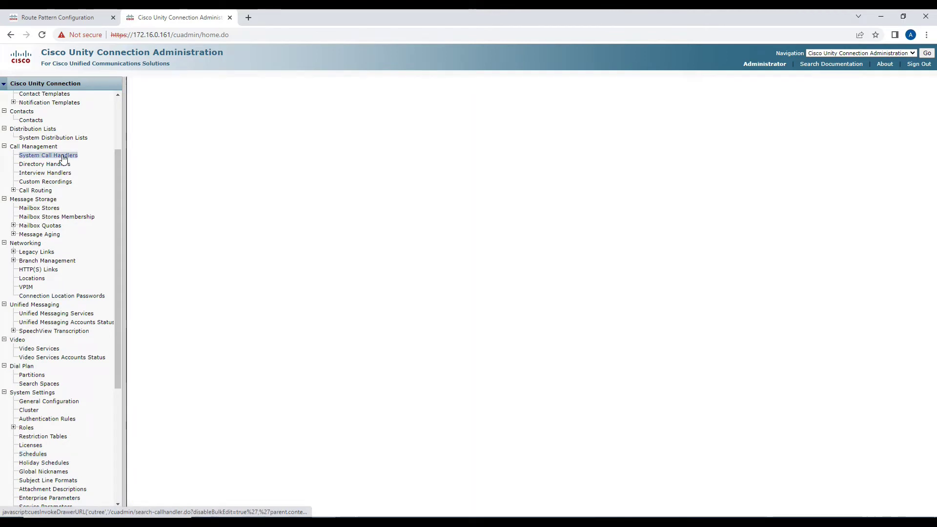
left_click(199, 259)
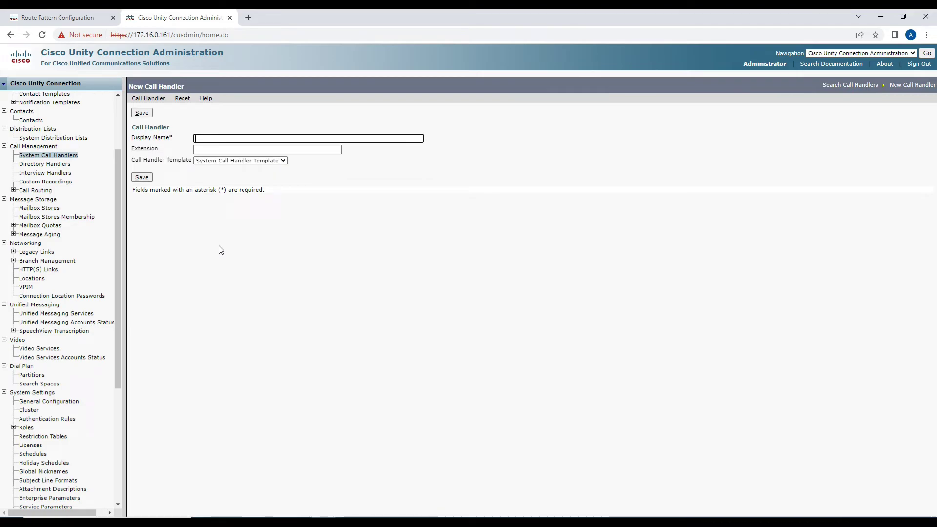
key("alt+Tab")
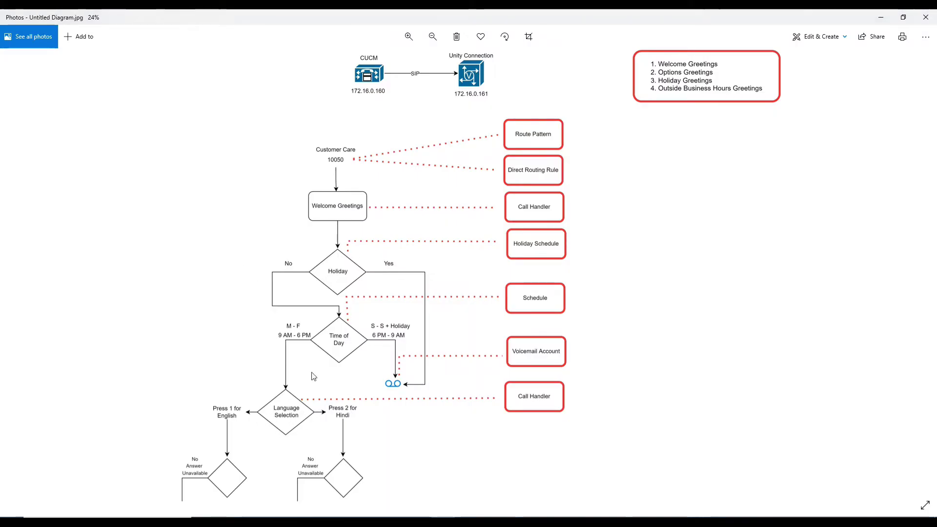
key("alt+Tab")
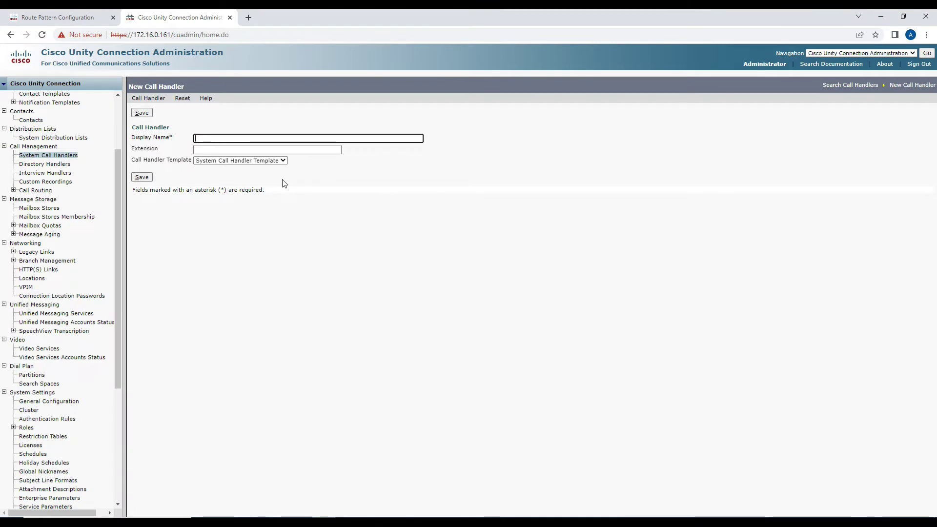
type("Language")
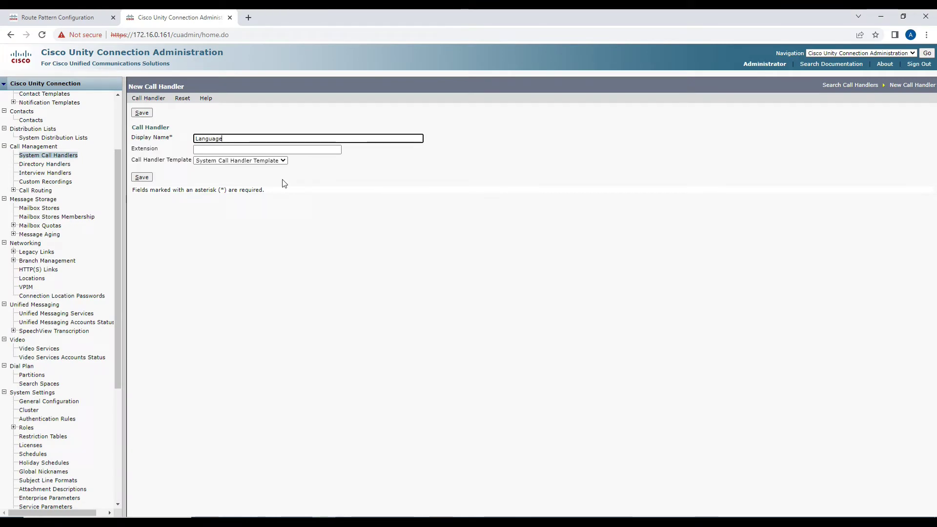
type("Select")
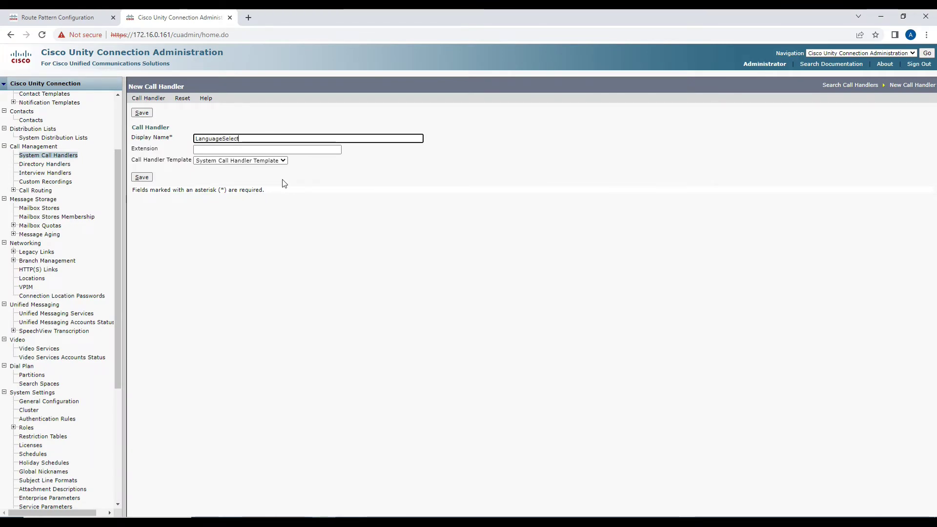
type("ion_CH")
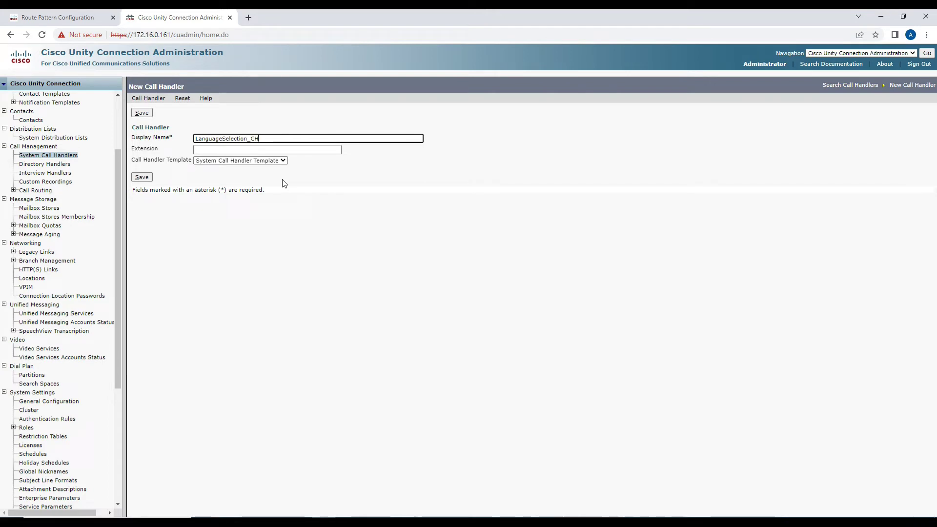
key("Tab")
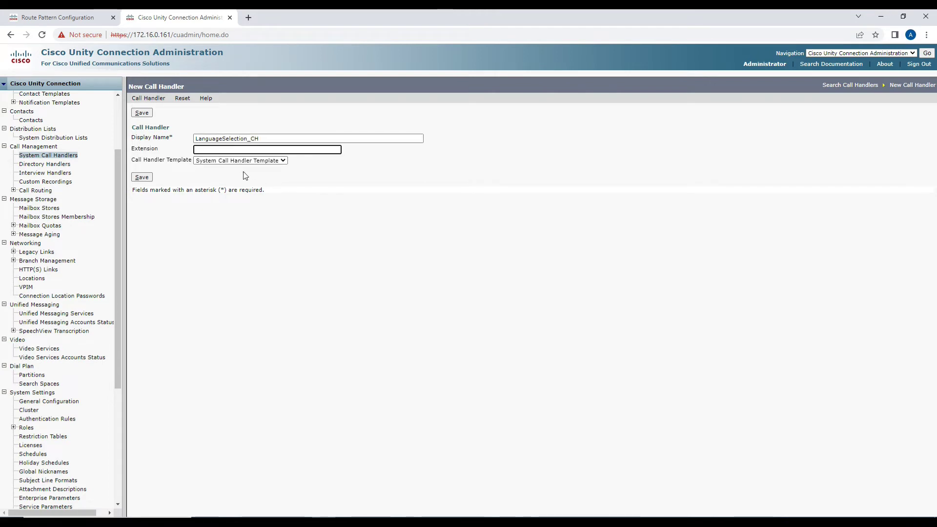
left_click(151, 178)
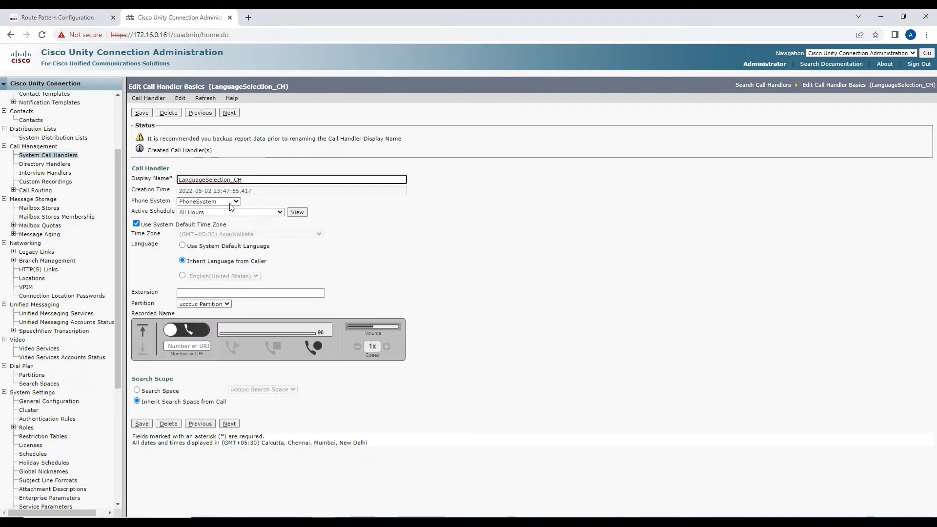
Set the handler's Phone System to UCC_PhoneSystem and Active Schedule to Schedule, then view Schedule.
left_click(230, 202)
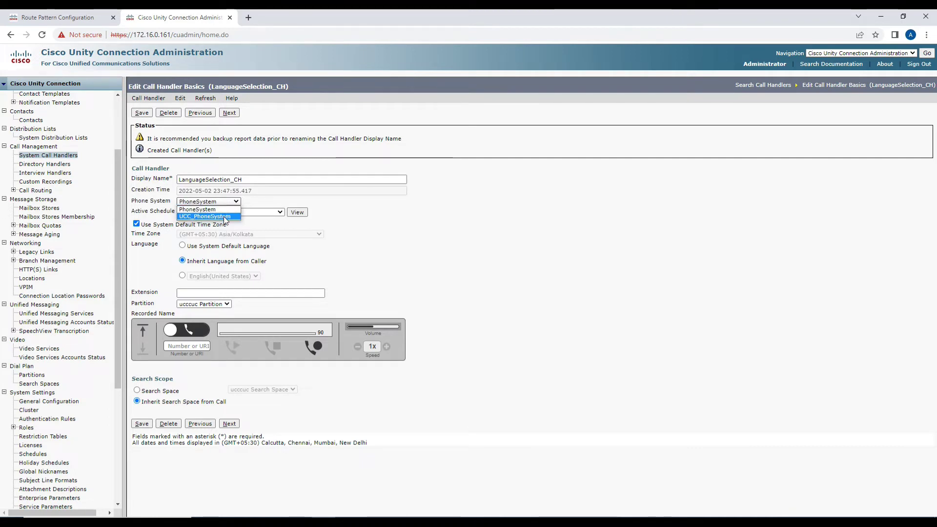
left_click(224, 216)
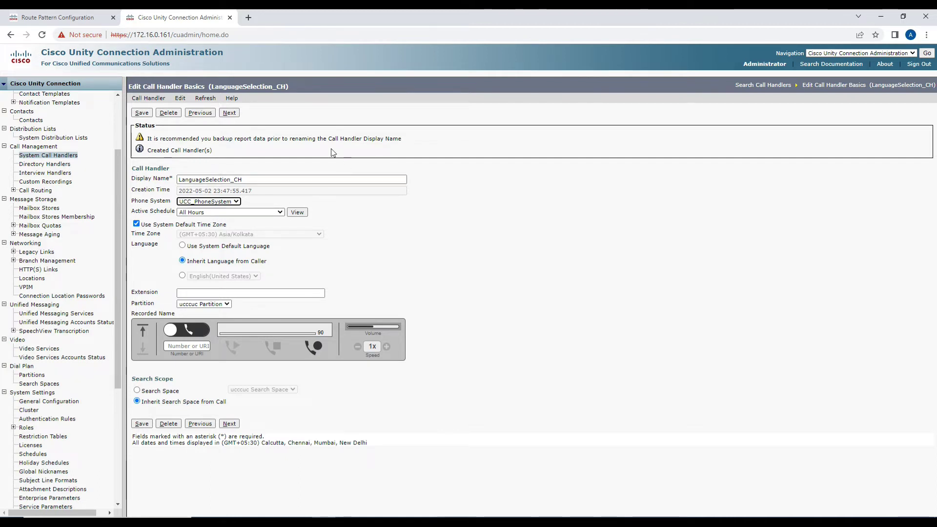
left_click(221, 213)
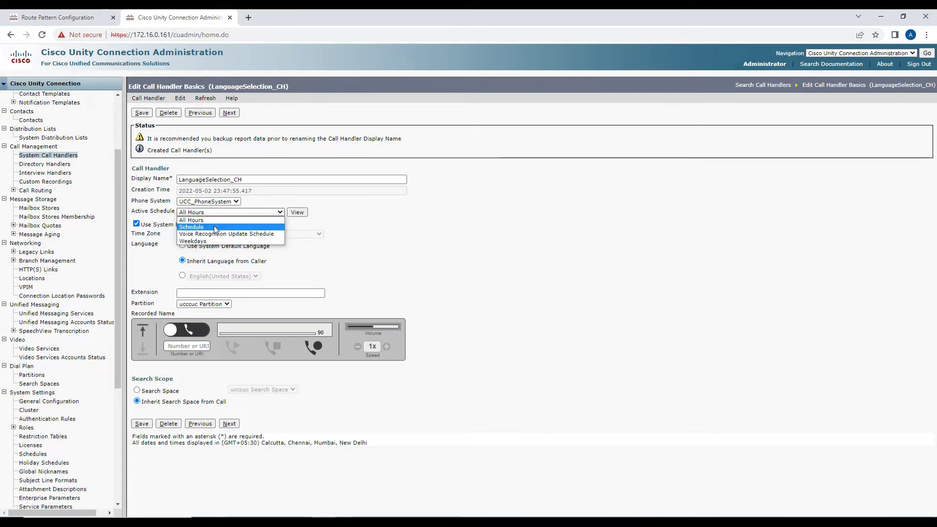
left_click(215, 225)
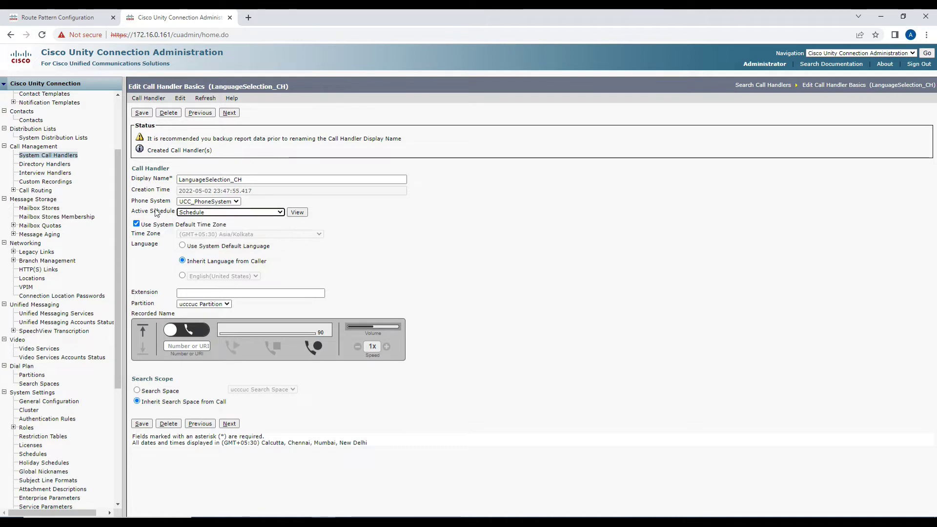
left_click_drag(134, 211, 198, 216)
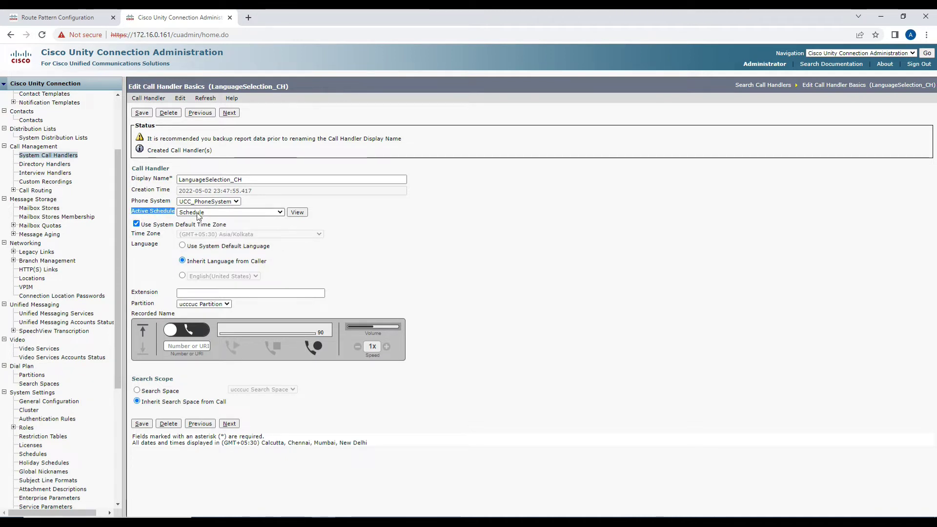
left_click(297, 212)
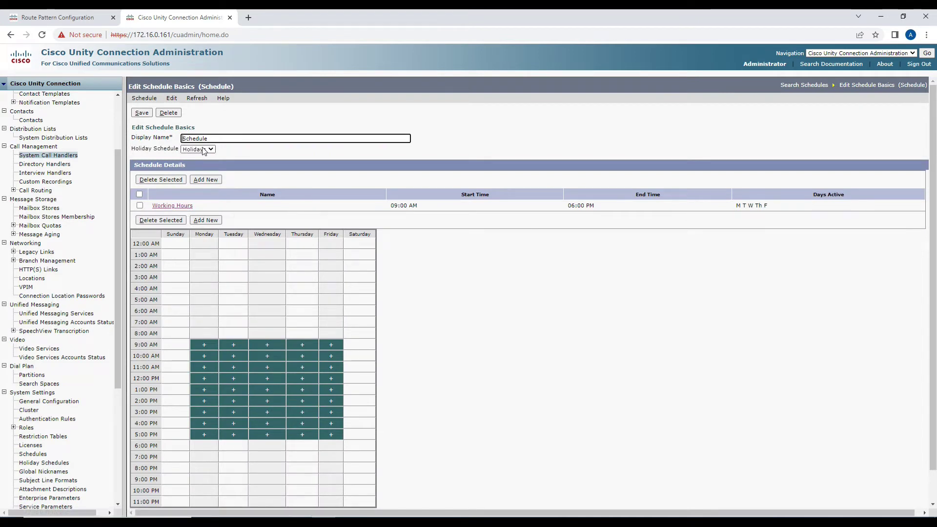
Reopen LanguageSelection_CH, reselect Schedule as its active schedule, save, and minimize the browser.
left_click(11, 35)
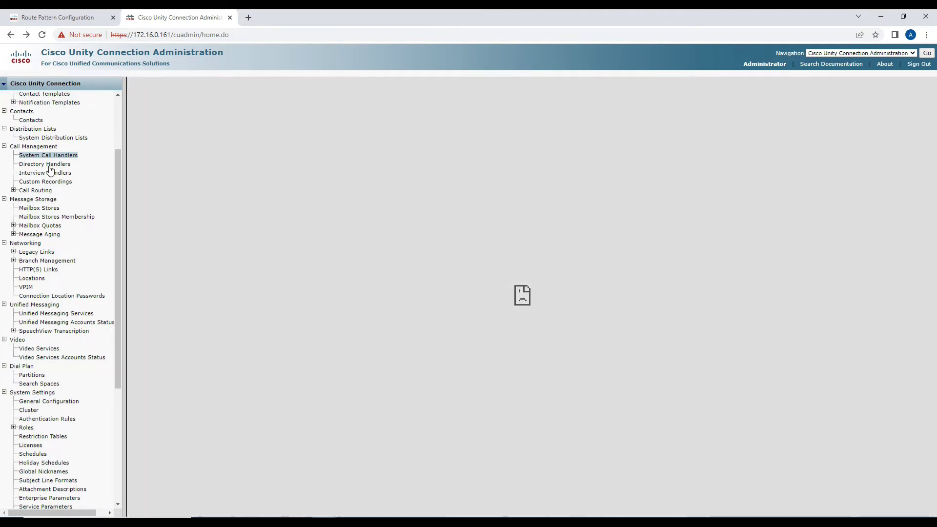
left_click(48, 155)
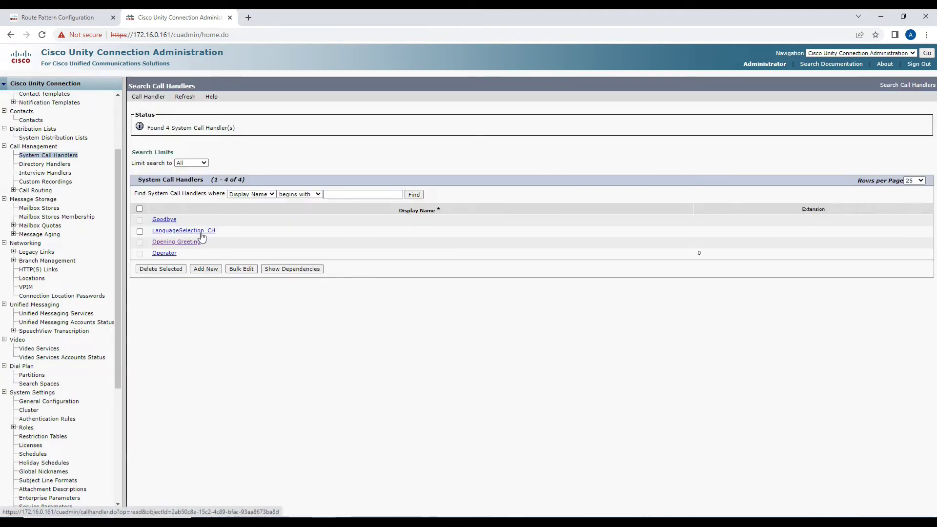
left_click(200, 232)
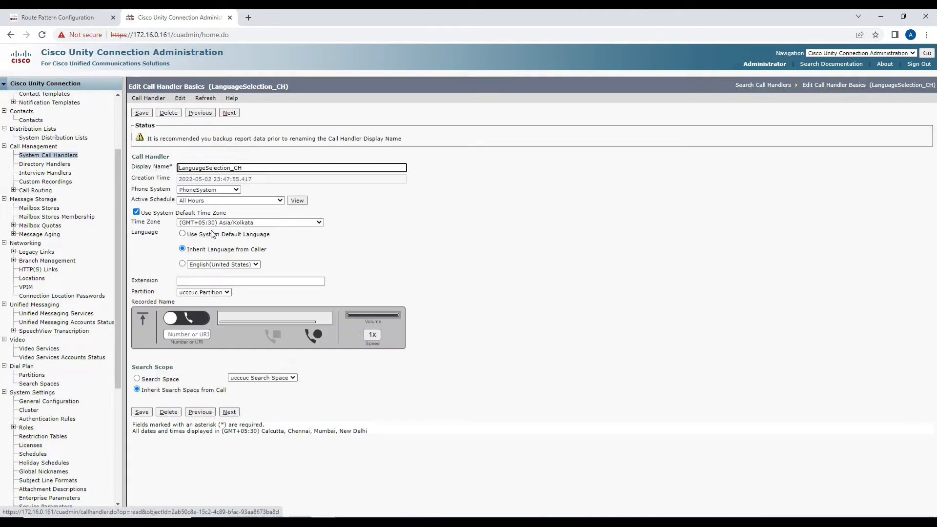
left_click(239, 205)
left_click(235, 215)
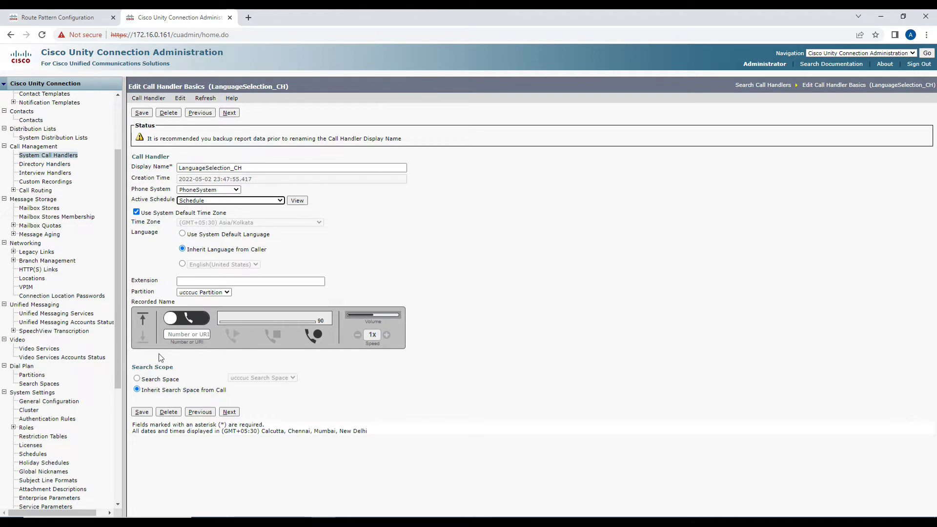
left_click(141, 413)
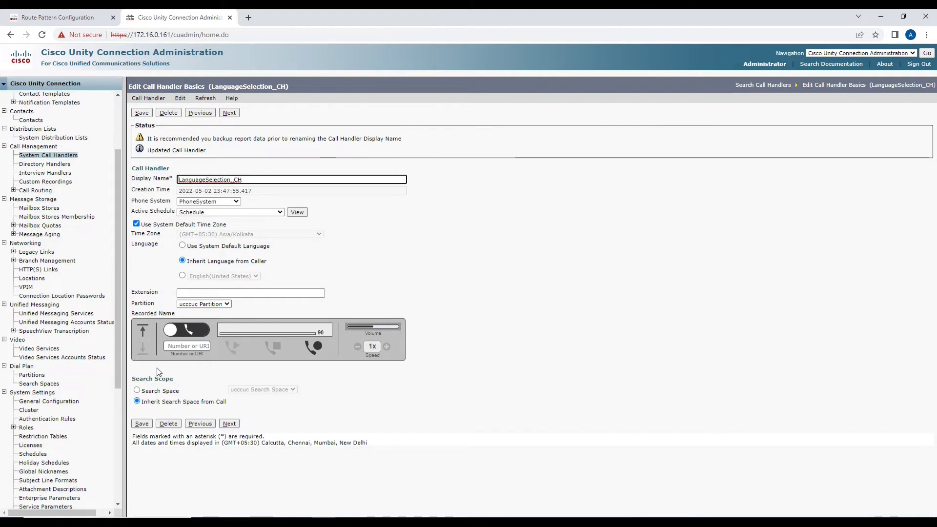
left_click(385, 521)
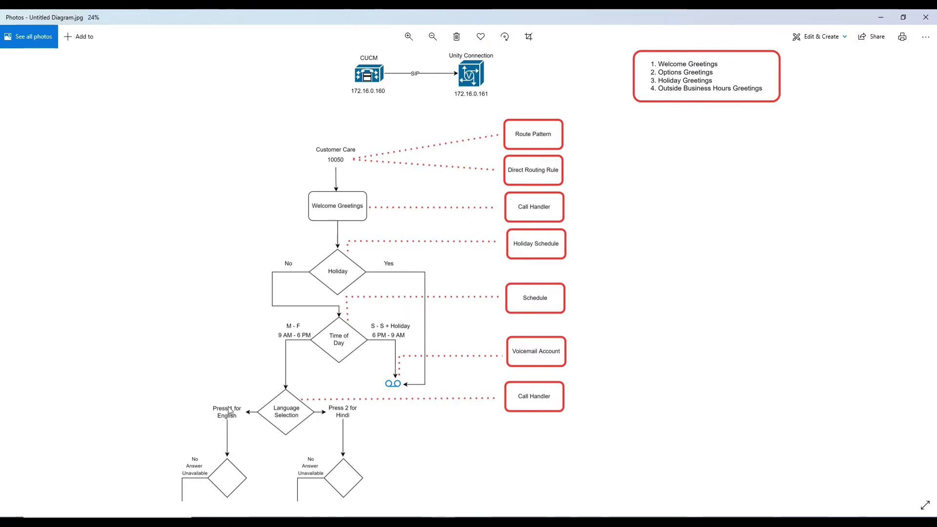
Fit the whole call-flow diagram in Photos, then bring back the LanguageSelection_CH handler page.
scroll(264, 405, "down", 3)
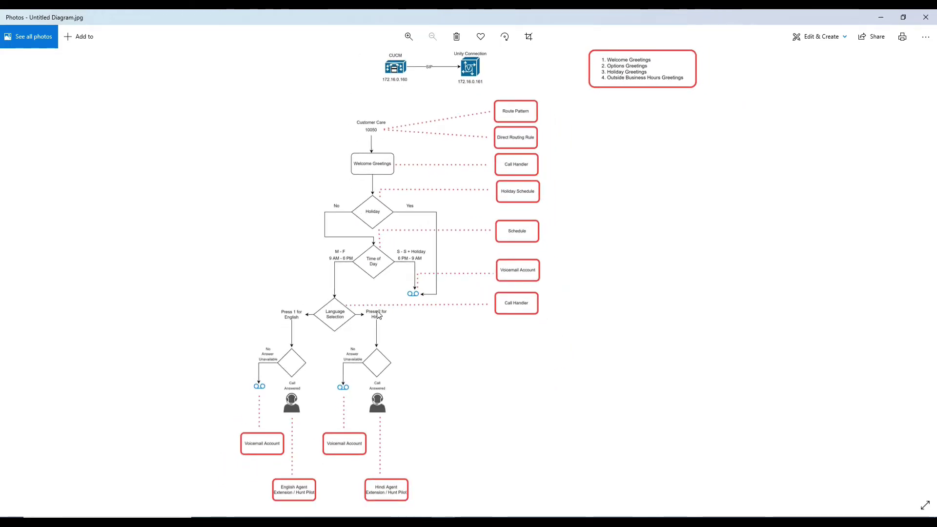
left_click(324, 515)
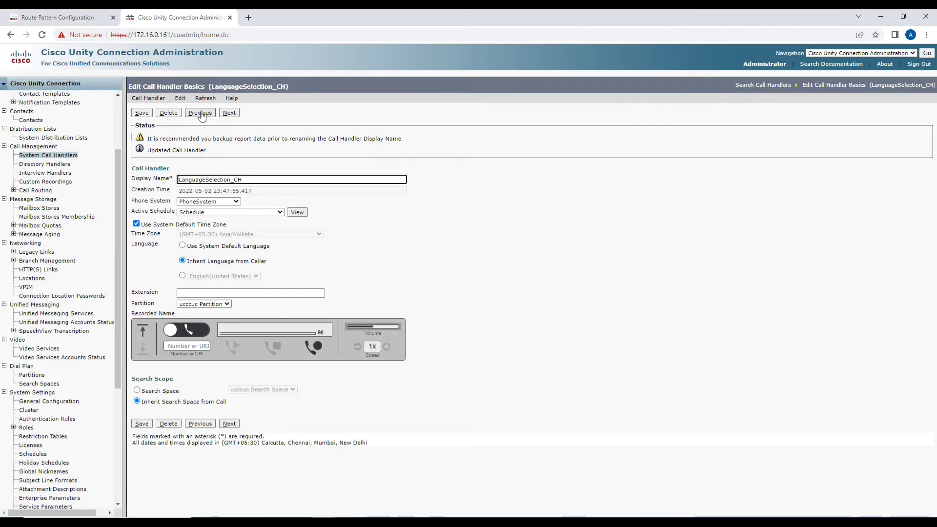
left_click(182, 100)
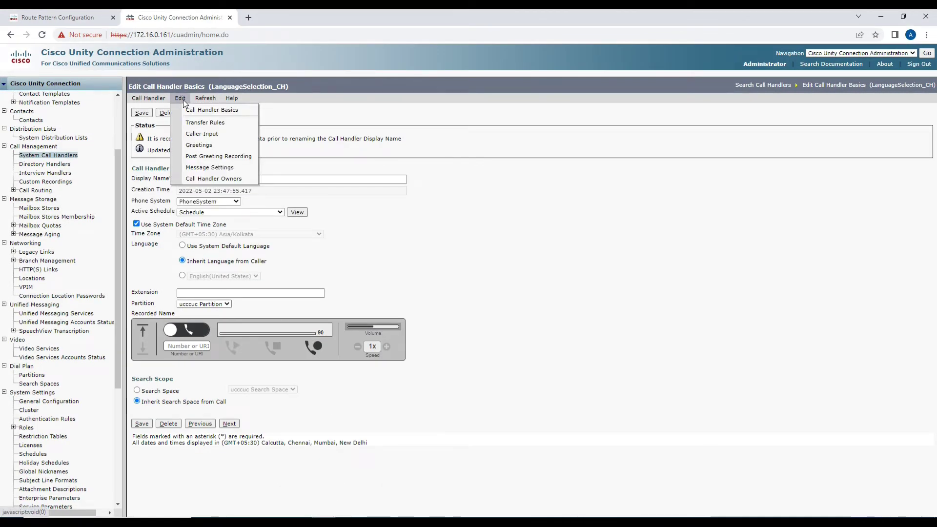
Set caller input key 1 of LanguageSelection_CH to Transfer To Alternate Contact Number.
left_click(186, 135)
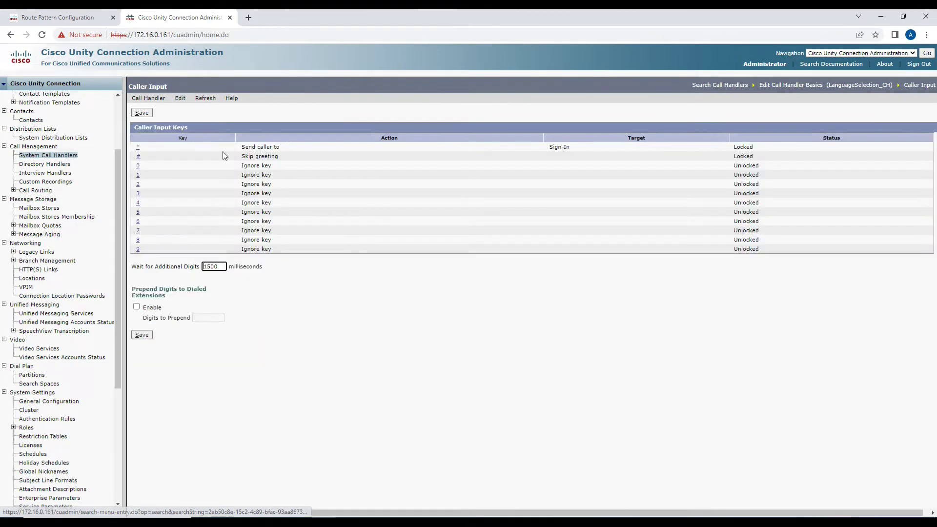
left_click(138, 182)
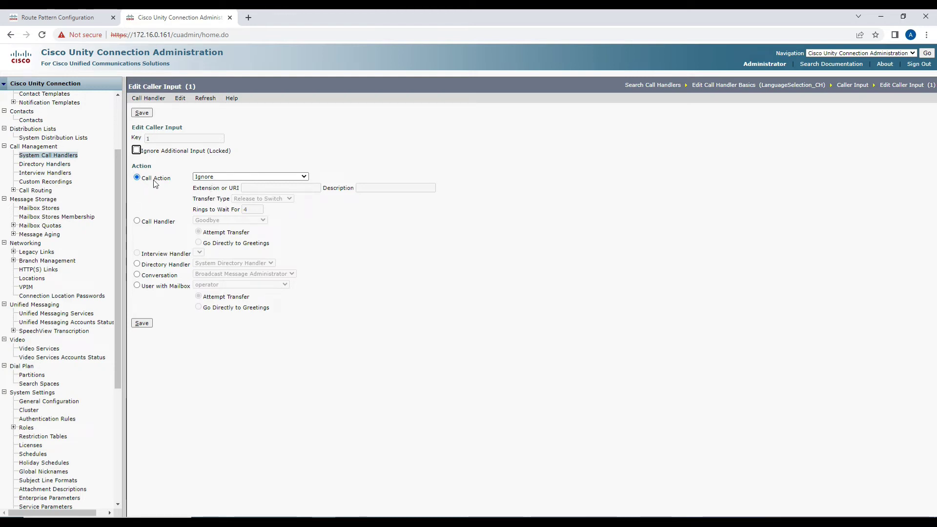
left_click(238, 177)
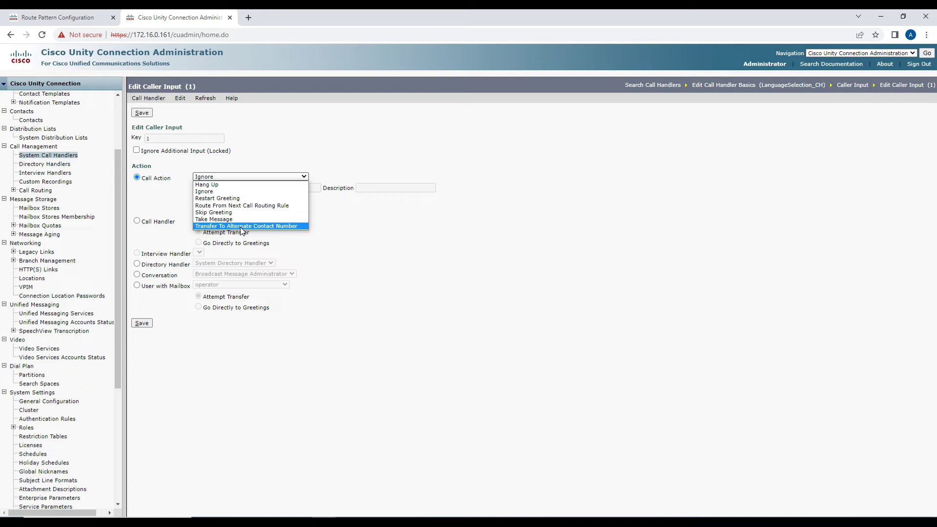
left_click(241, 226)
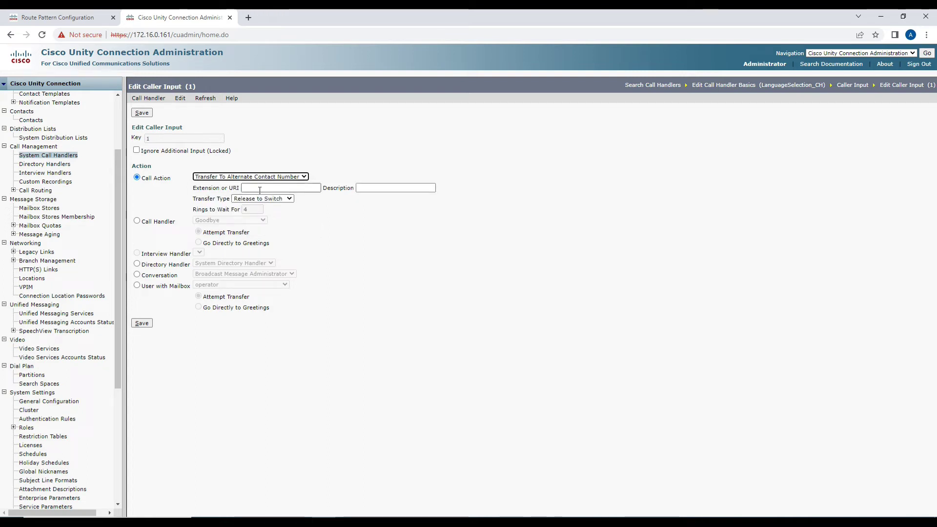
key("alt+Tab")
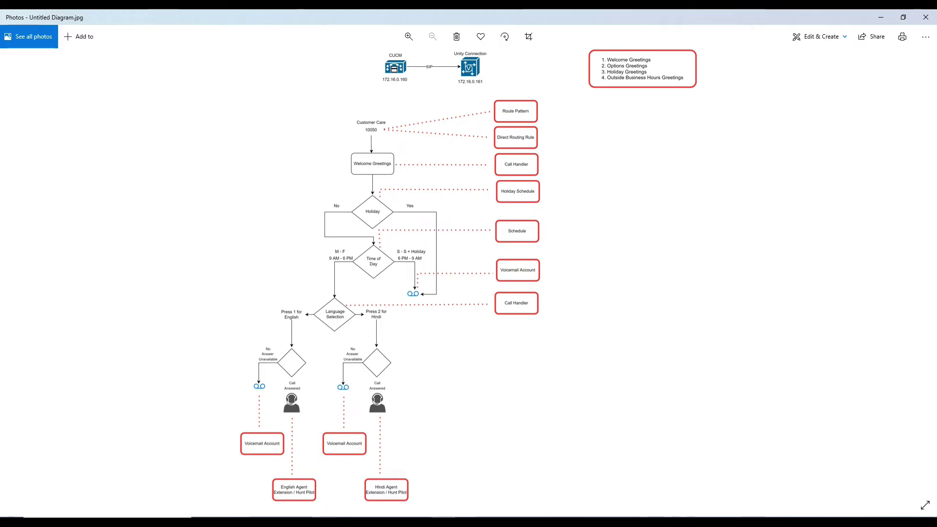
Make key 1 transfer to extension 10006, described as English Agent, via Release to Switch, and save.
mouse_move(323, 520)
left_click(322, 483)
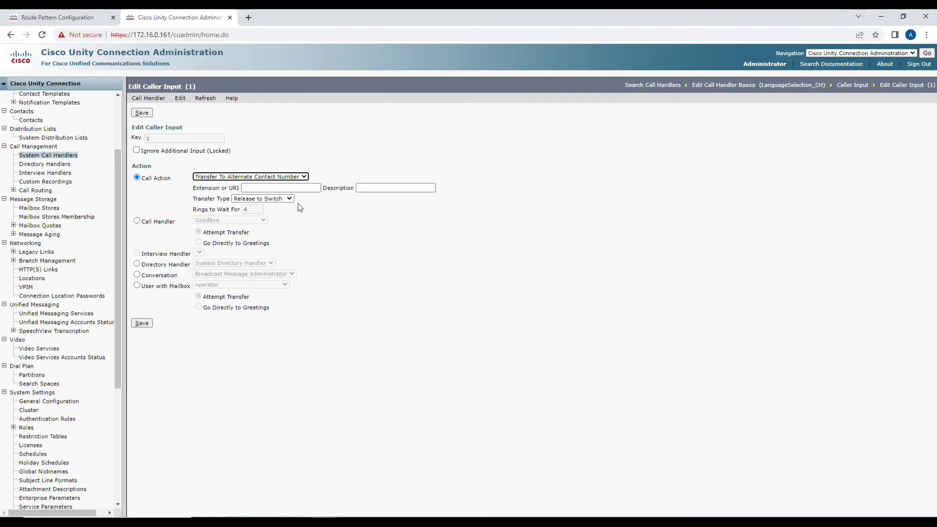
left_click(301, 189)
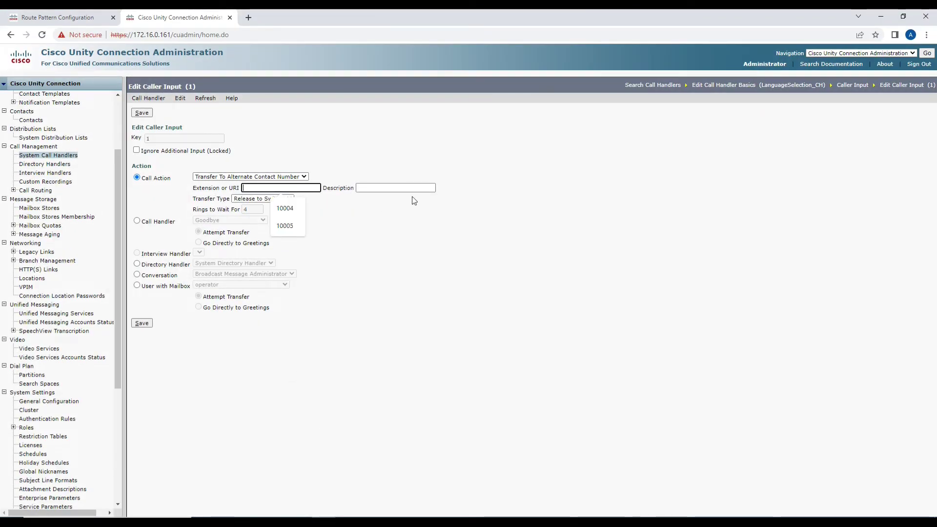
type("10006")
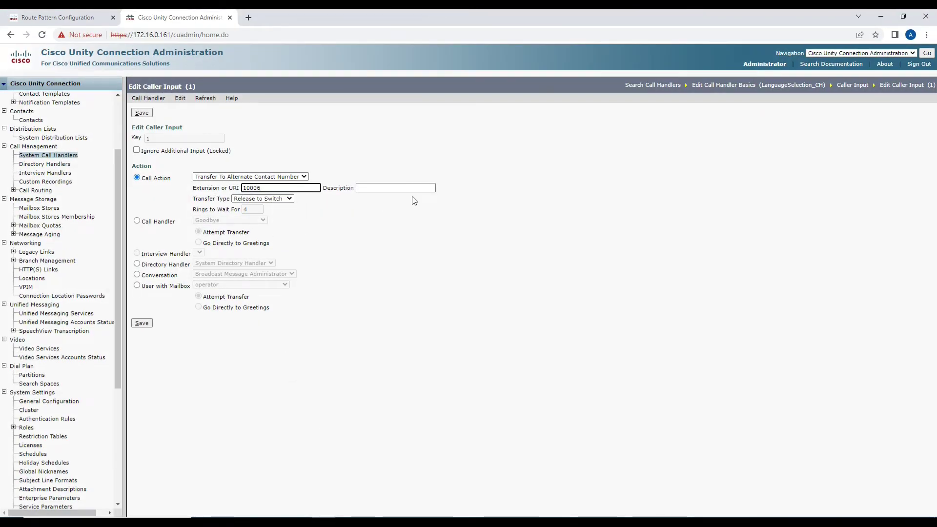
left_click(390, 189)
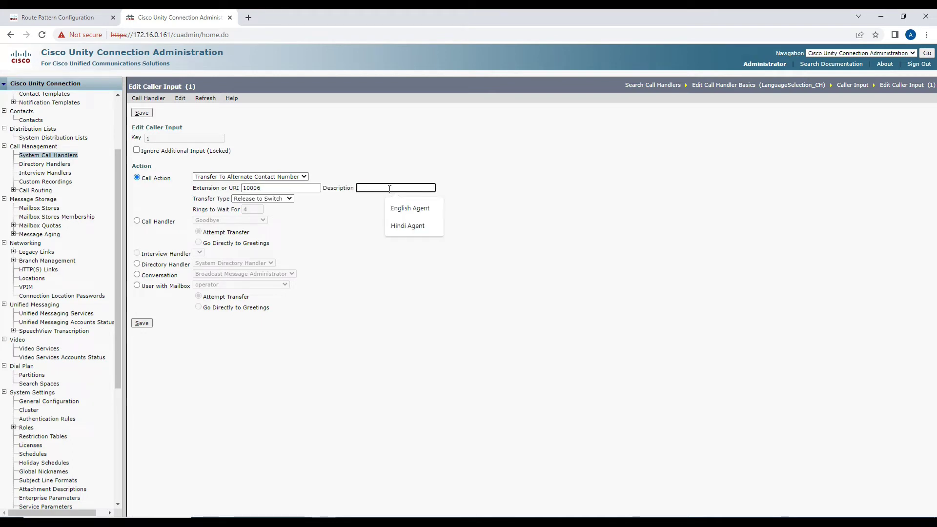
key("Down")
key("Return")
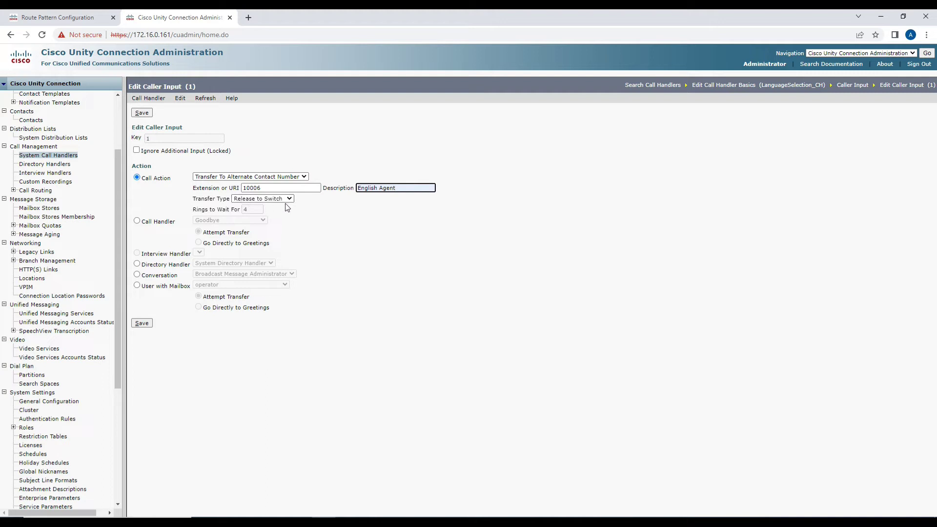
left_click(270, 199)
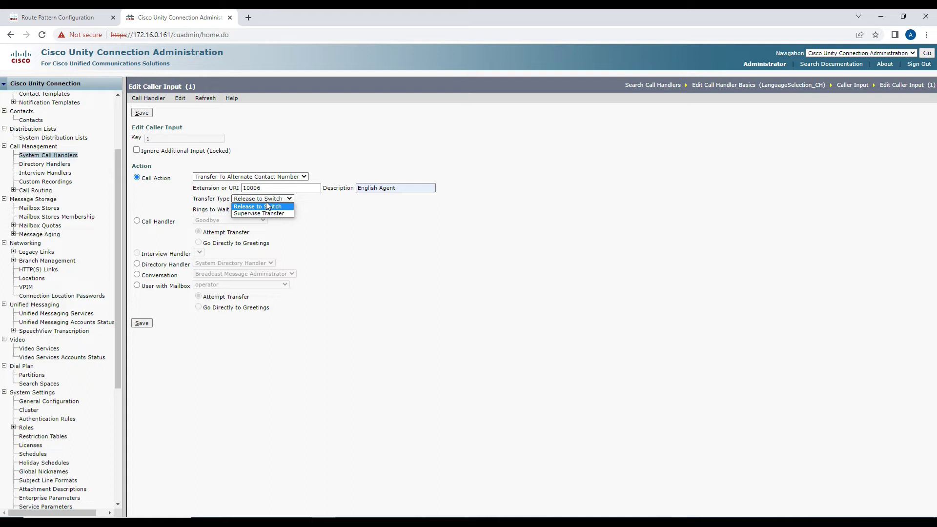
left_click(266, 206)
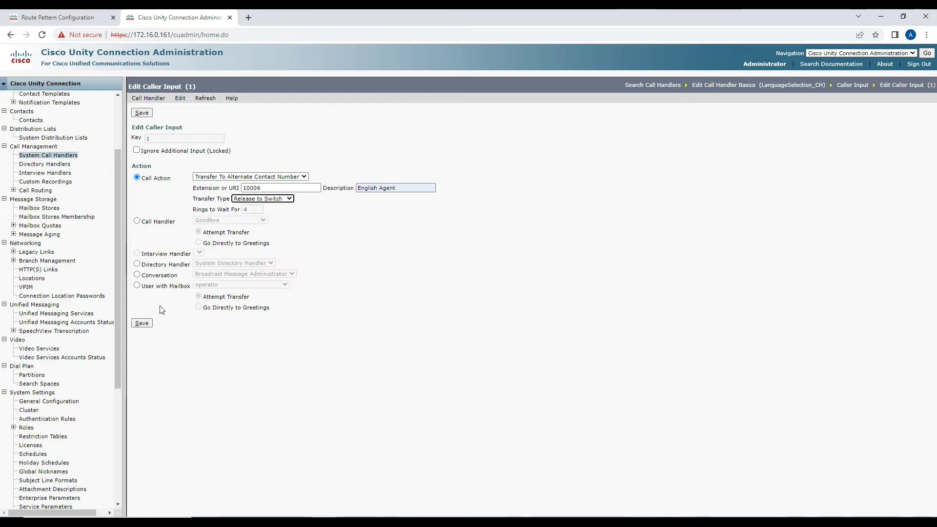
left_click(142, 324)
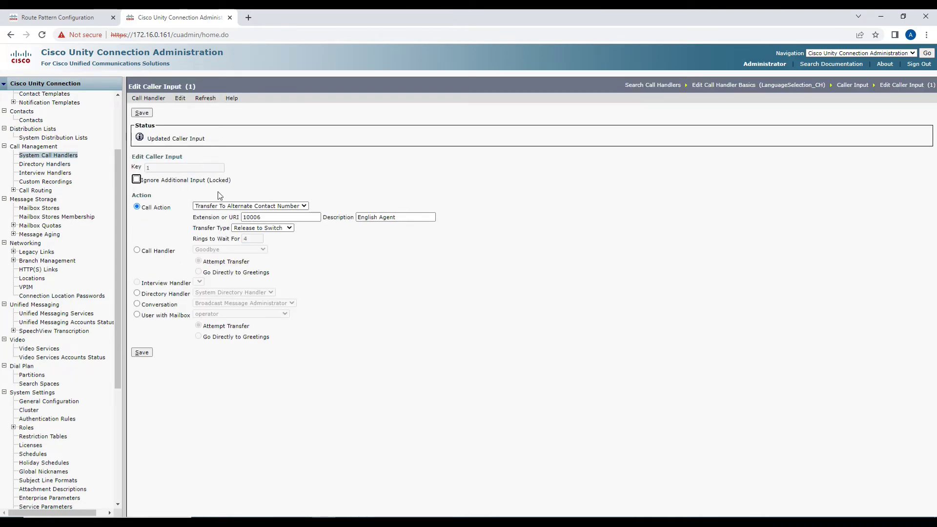
left_click(180, 98)
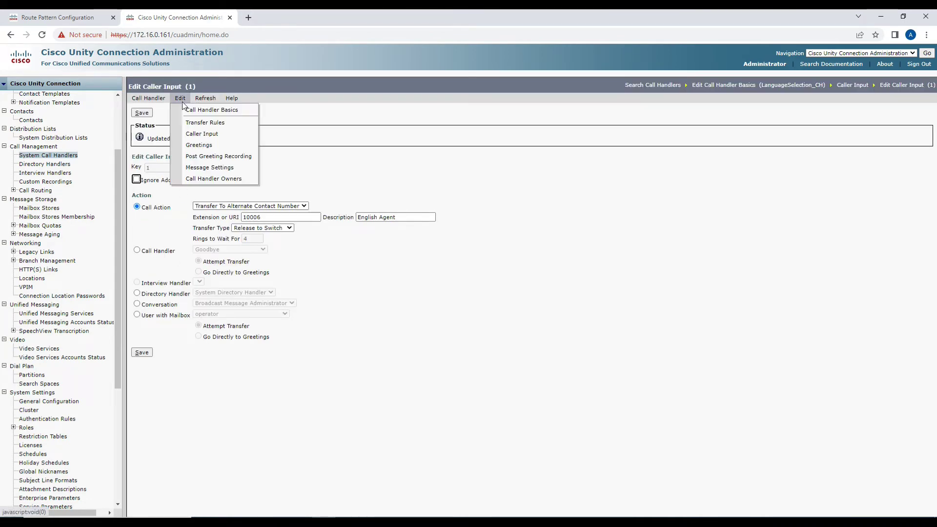
Set caller input key 2 to Transfer To Alternate Contact Number.
left_click(195, 135)
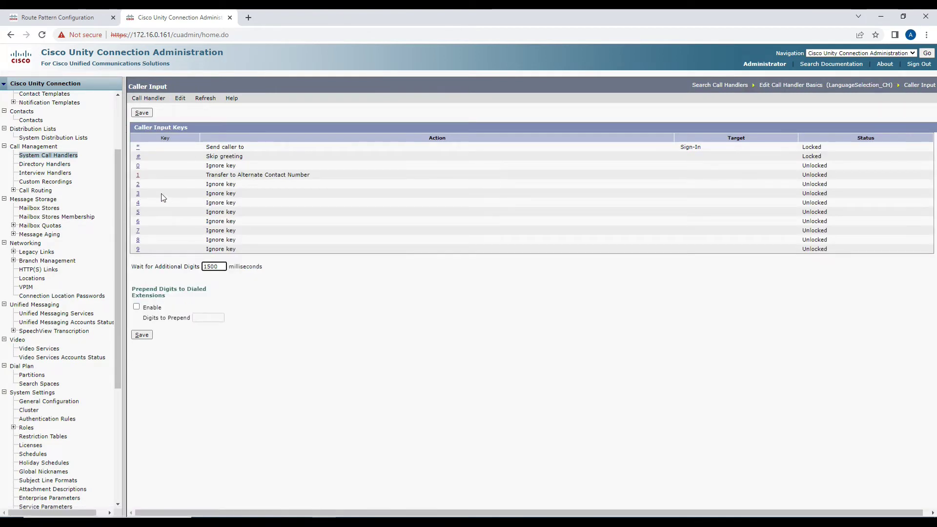
left_click(139, 185)
left_click(239, 177)
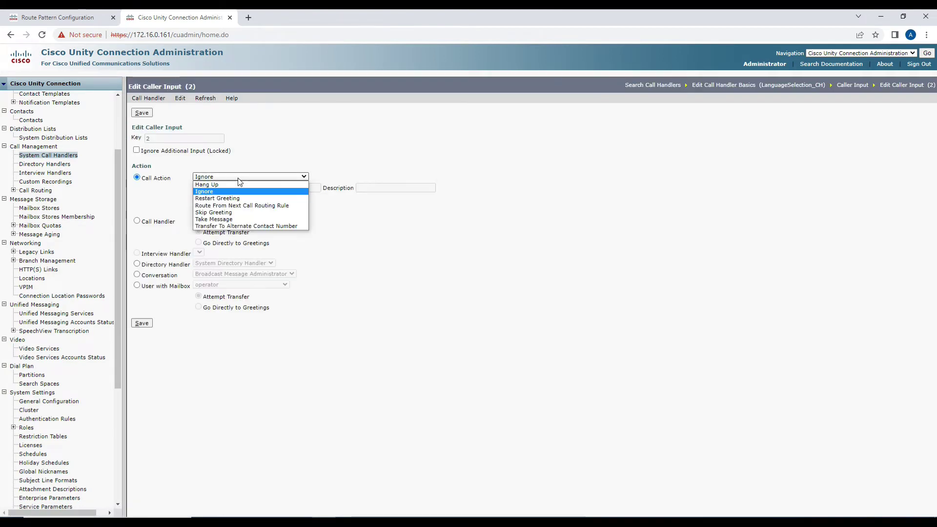
left_click(239, 178)
left_click(239, 178)
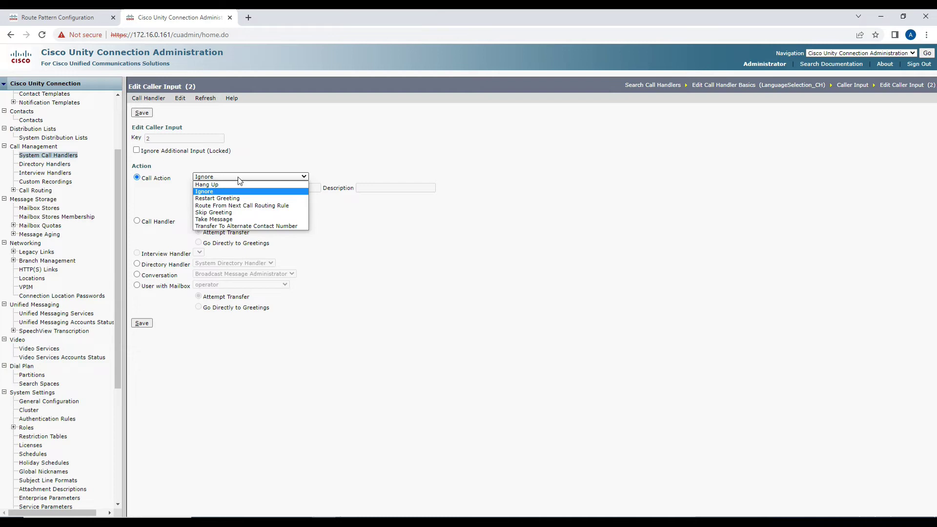
left_click(238, 226)
Enter extension 10007 with description Hindi Agent and Release to Switch for key 2, and save.
left_click(260, 191)
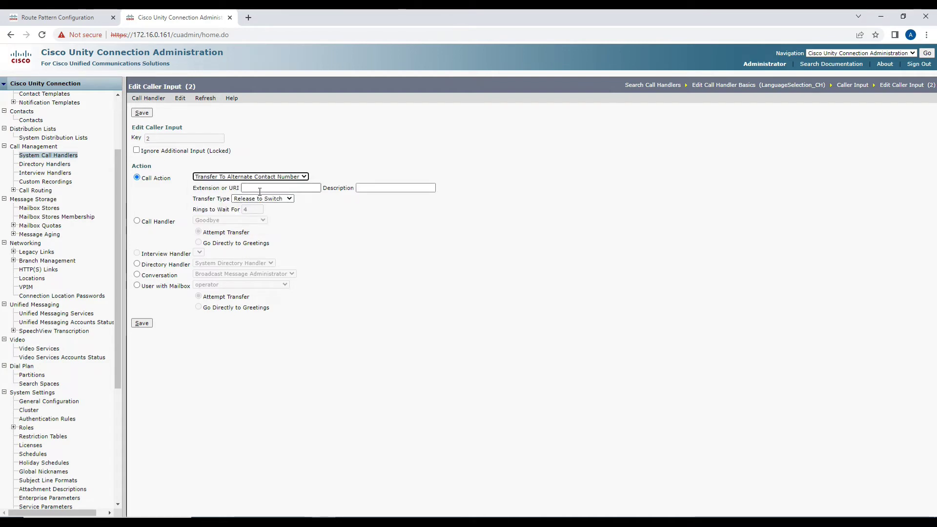
key("alt+Tab")
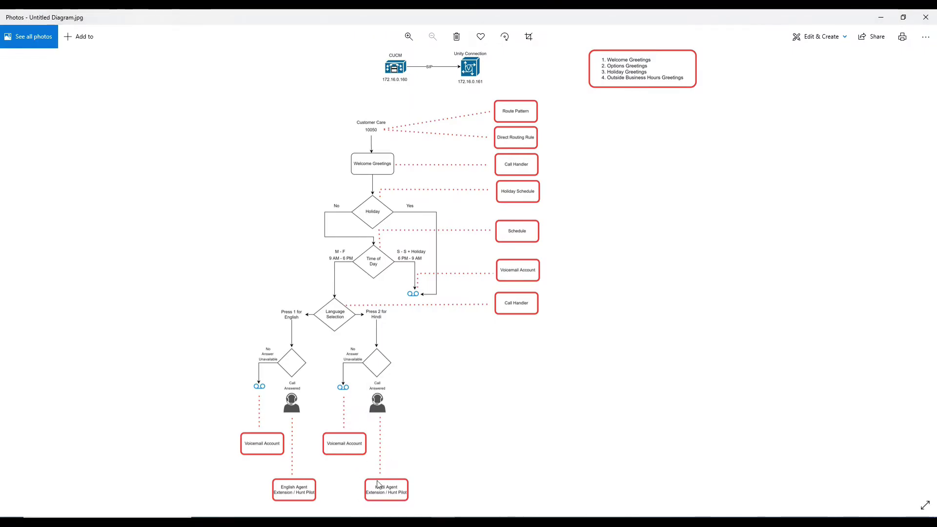
key("alt+Tab")
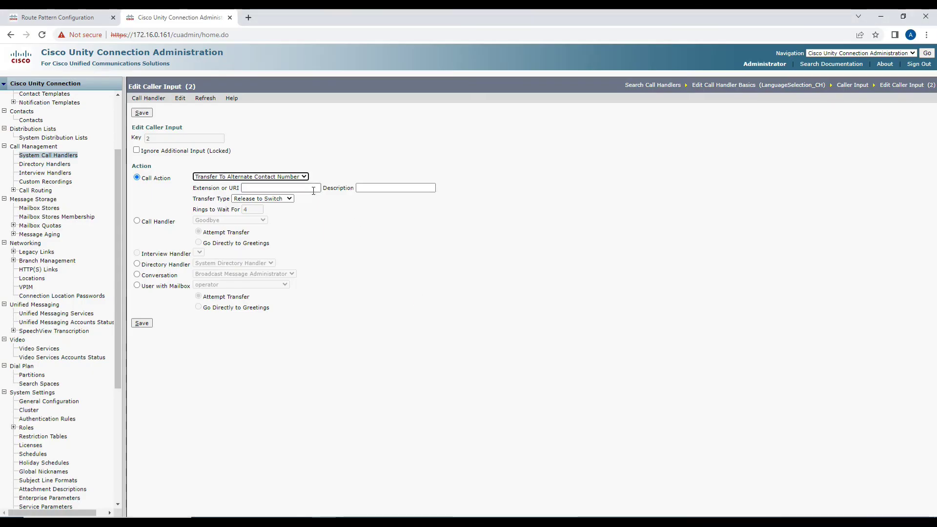
left_click(313, 191)
type("10007")
key("Tab")
left_click(387, 188)
left_click(408, 226)
left_click(263, 198)
left_click(274, 204)
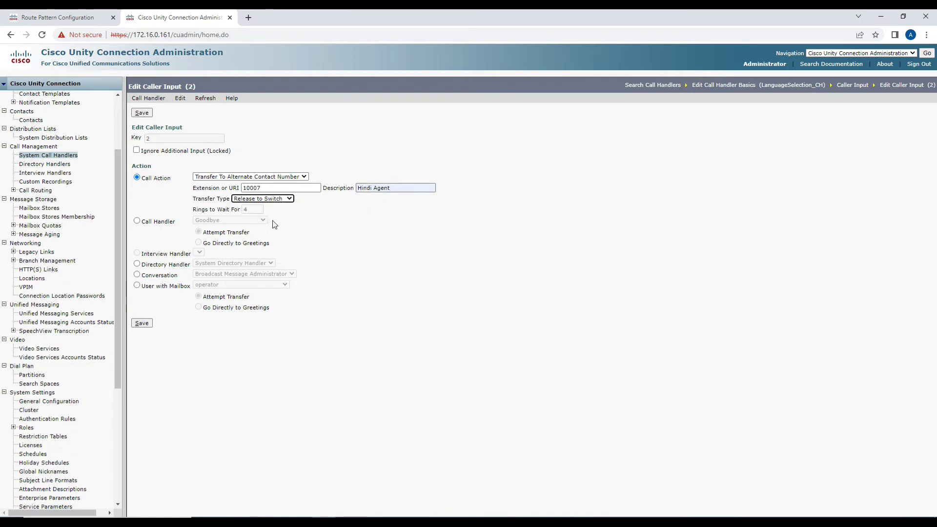
left_click(143, 324)
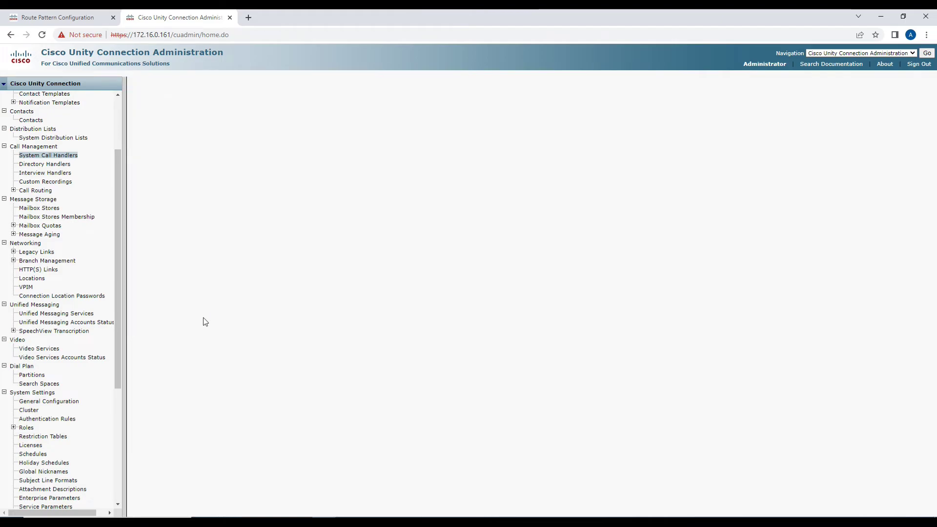
key("alt+Tab")
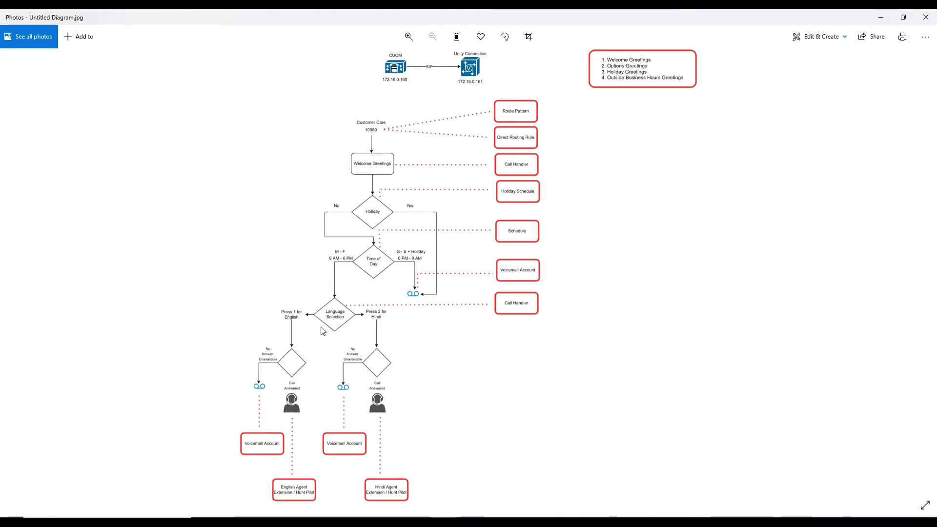
key("alt+Tab")
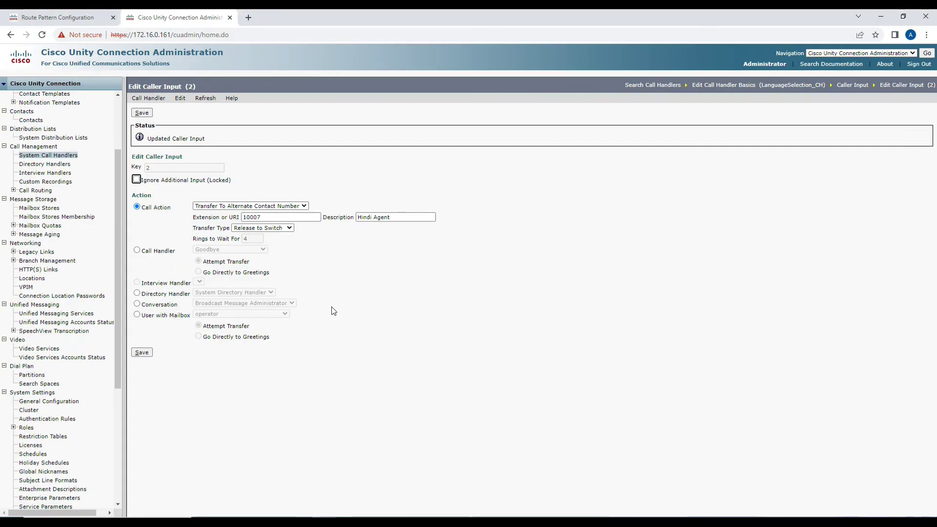
mouse_move(180, 102)
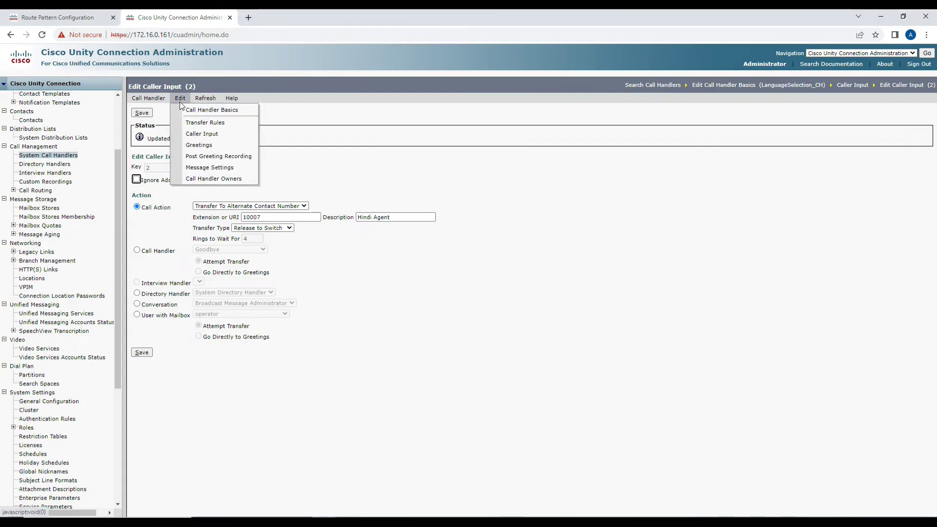
In the Standard greeting, choose a personal recording and turn off the 'Record Your Message at the Tone' prompt.
left_click(188, 145)
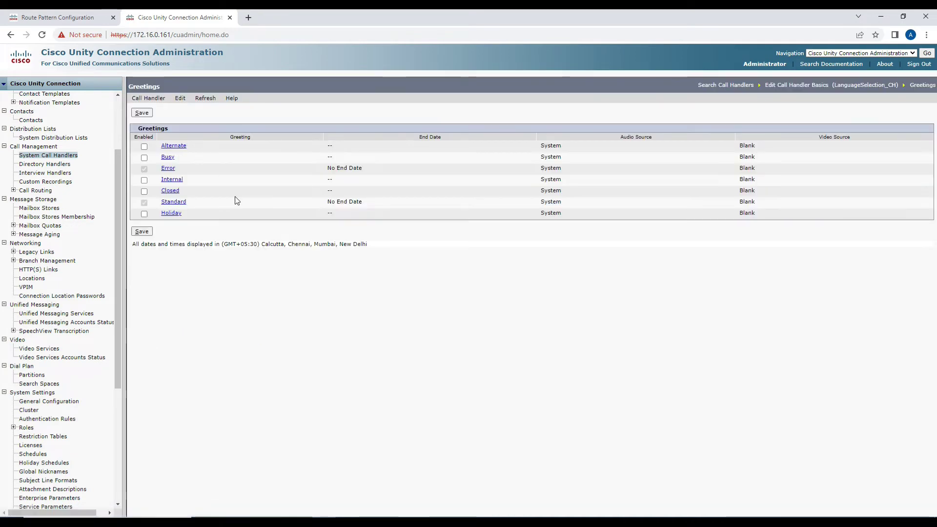
left_click(175, 202)
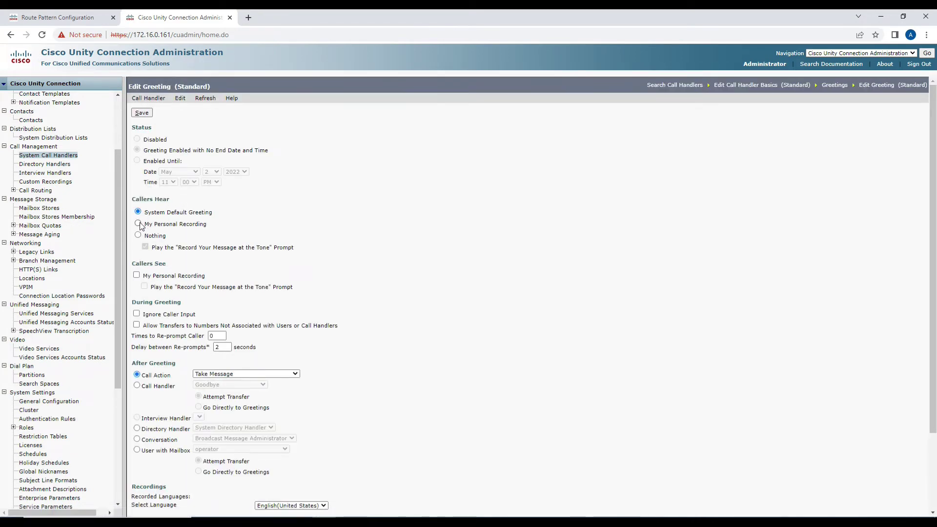
left_click(139, 223)
left_click(146, 247)
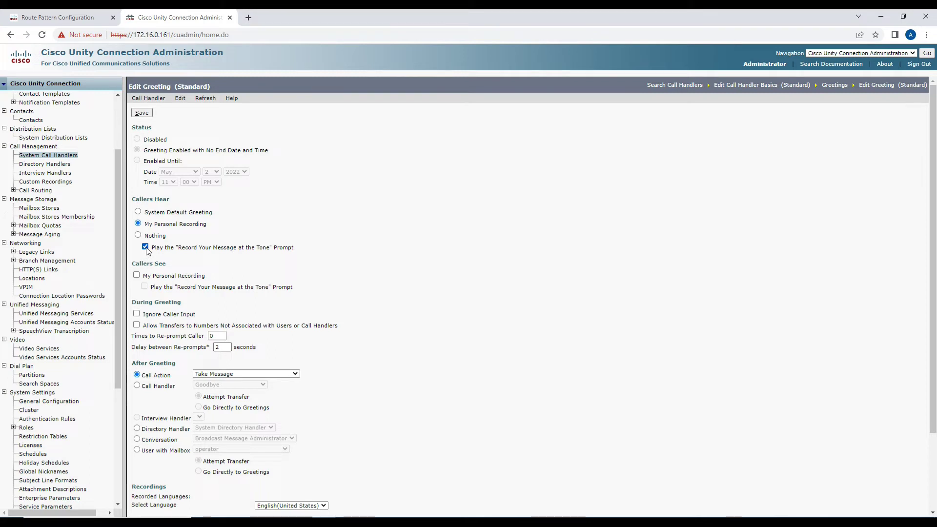
left_click(145, 246)
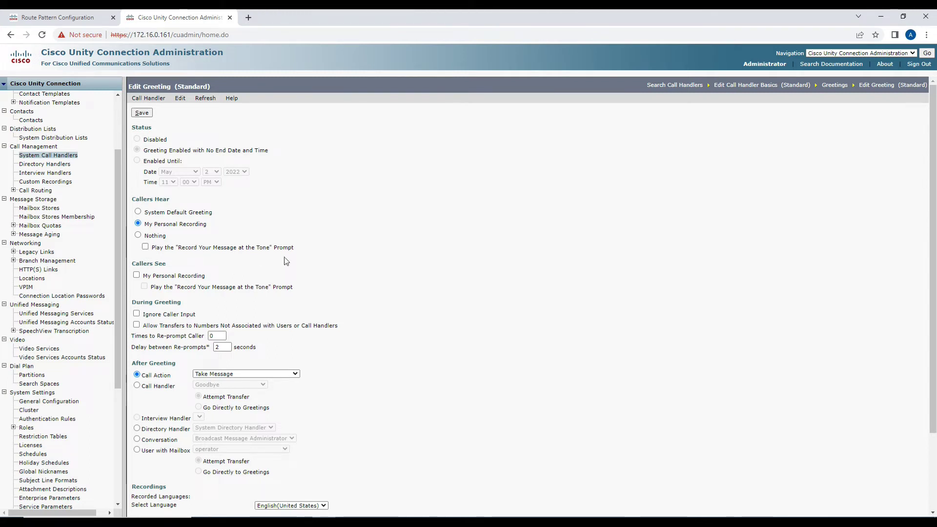
scroll(286, 260, "down", 2)
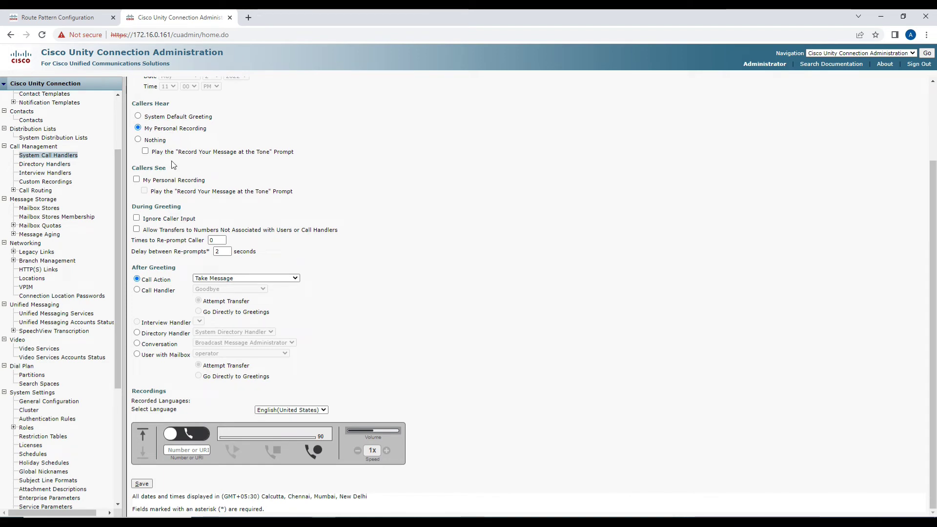
scroll(188, 185, "up", 2)
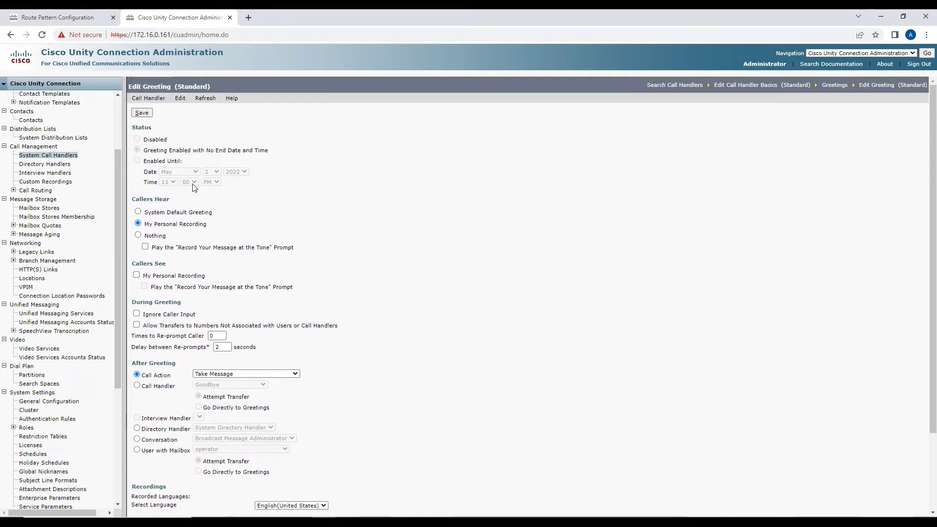
scroll(193, 188, "down", 2)
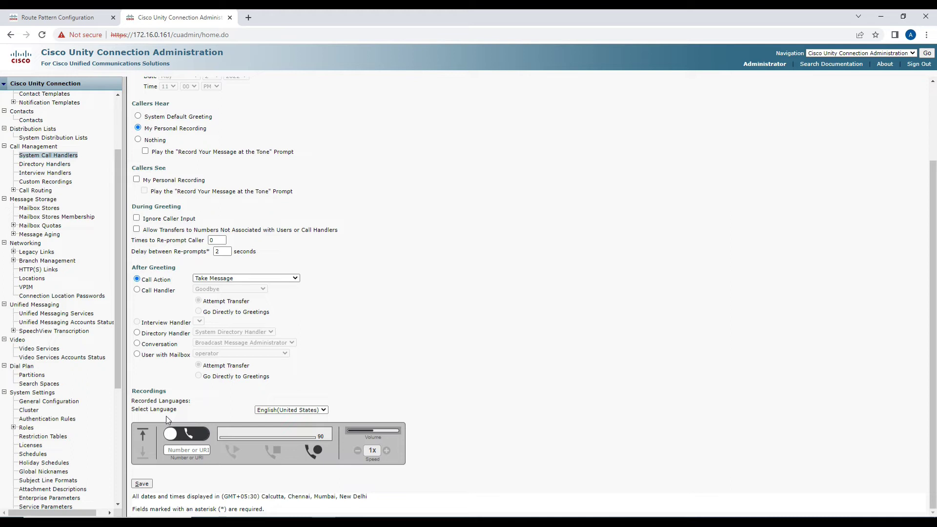
Open the UC Collabing audio file format article in a new browser tab.
left_click(249, 17)
type("uccollabing")
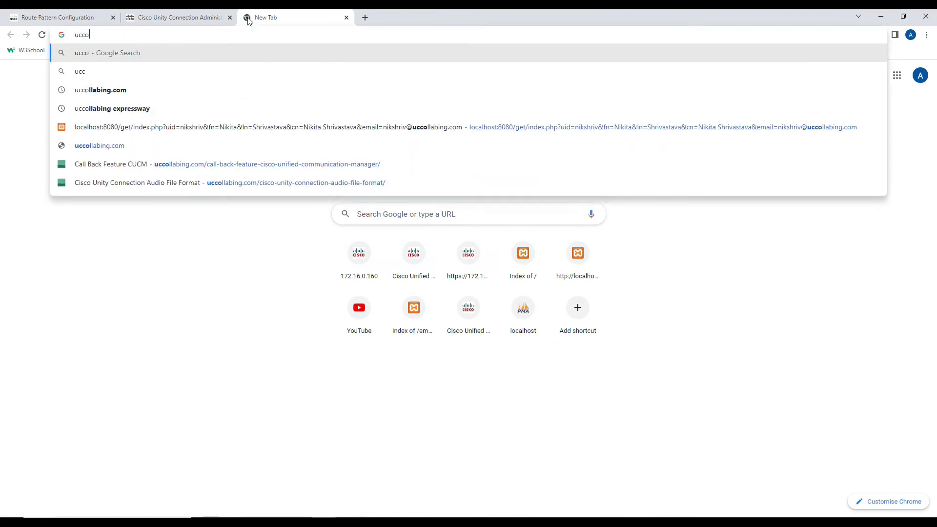
key("Down")
key("Down")
key("Down")
key("Down")
key("Down")
key("Down")
key("Down")
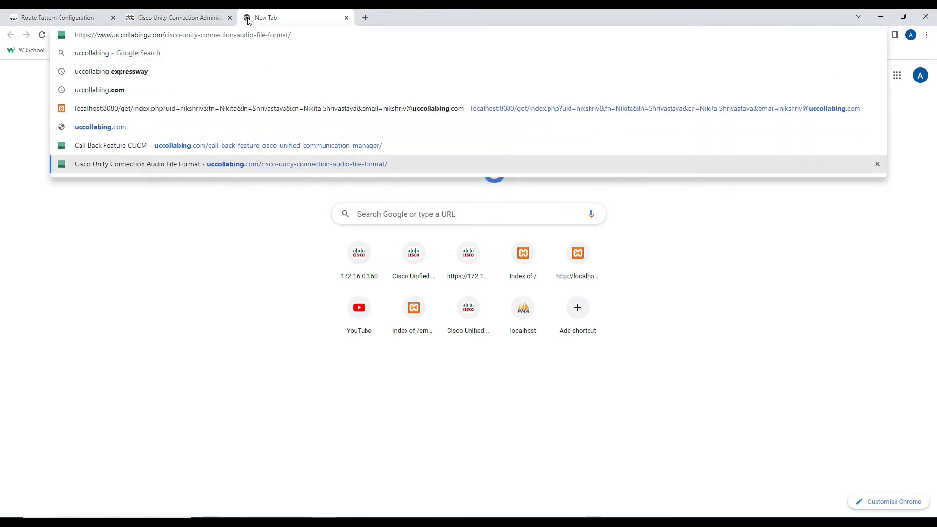
key("Return")
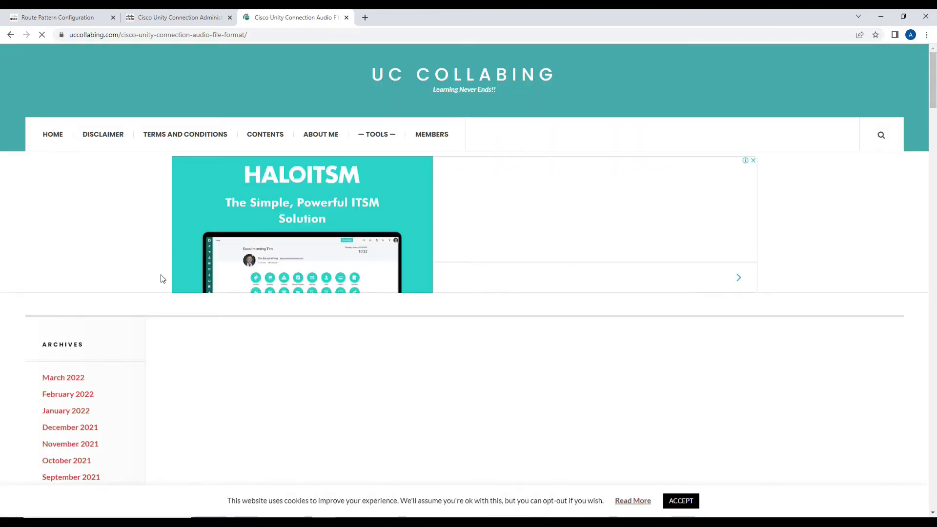
scroll(220, 293, "down", 9)
scroll(312, 324, "down", 6)
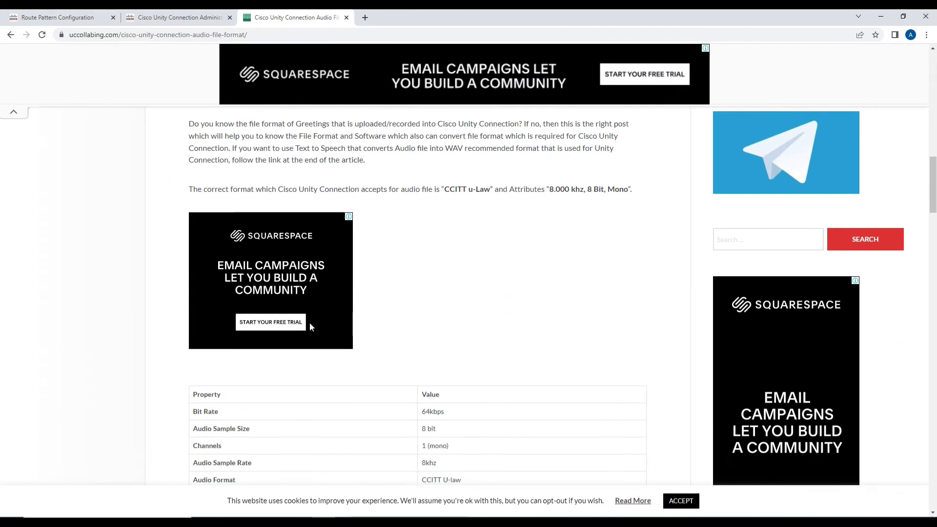
scroll(312, 325, "down", 1)
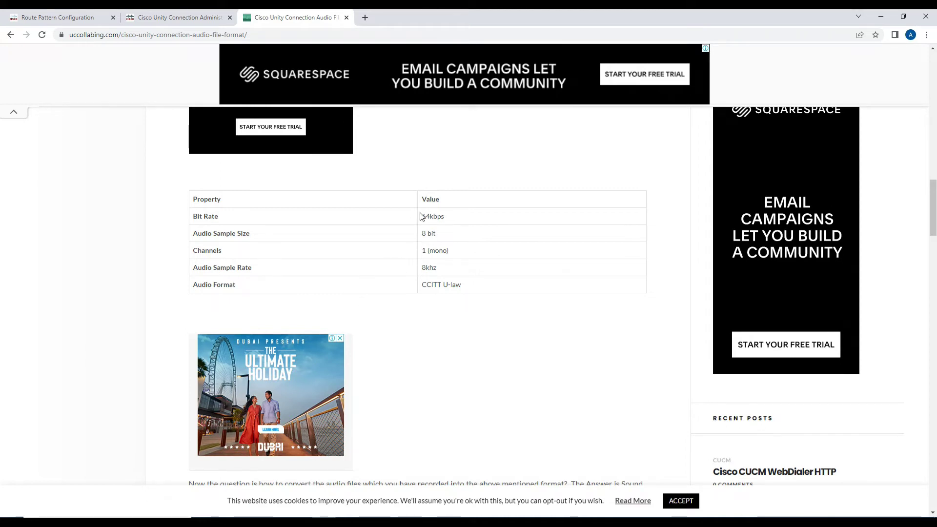
Review the required audio properties: 64kbps, 8 bit, mono, 8khz, CCITT U-law.
left_click_drag(215, 200, 463, 291)
left_click(360, 250)
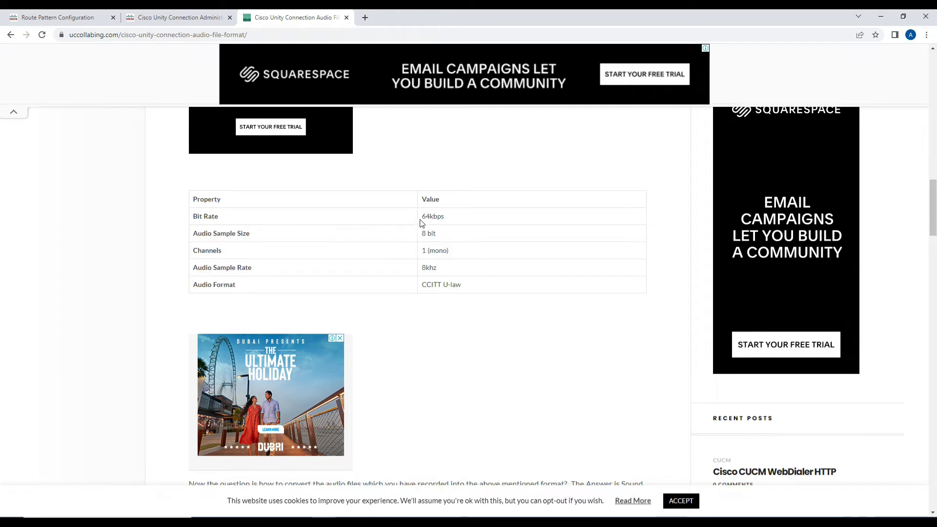
left_click_drag(424, 219, 444, 220)
left_click_drag(422, 233, 439, 239)
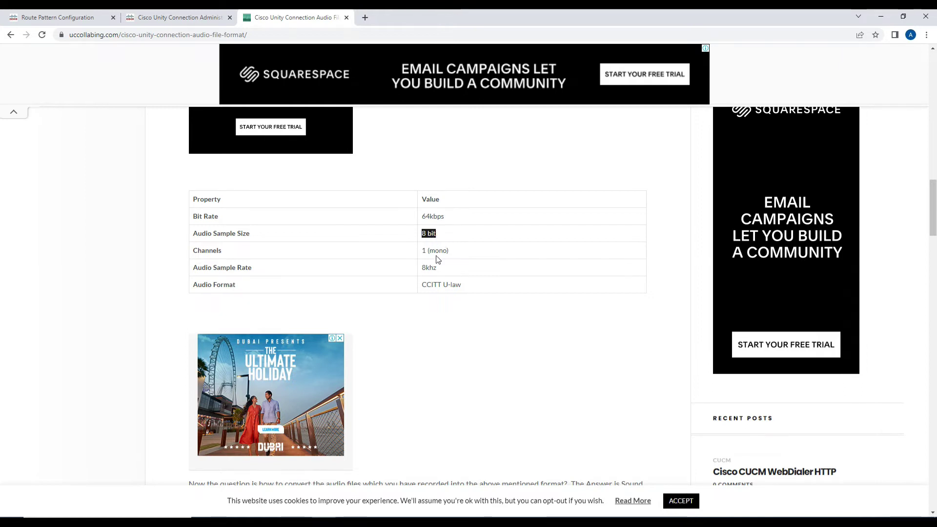
left_click_drag(422, 251, 450, 257)
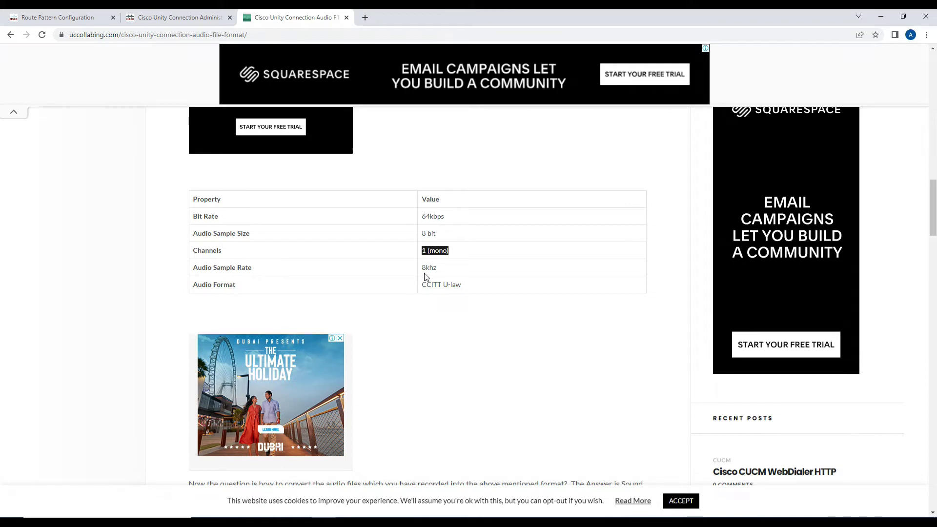
left_click_drag(422, 268, 437, 268)
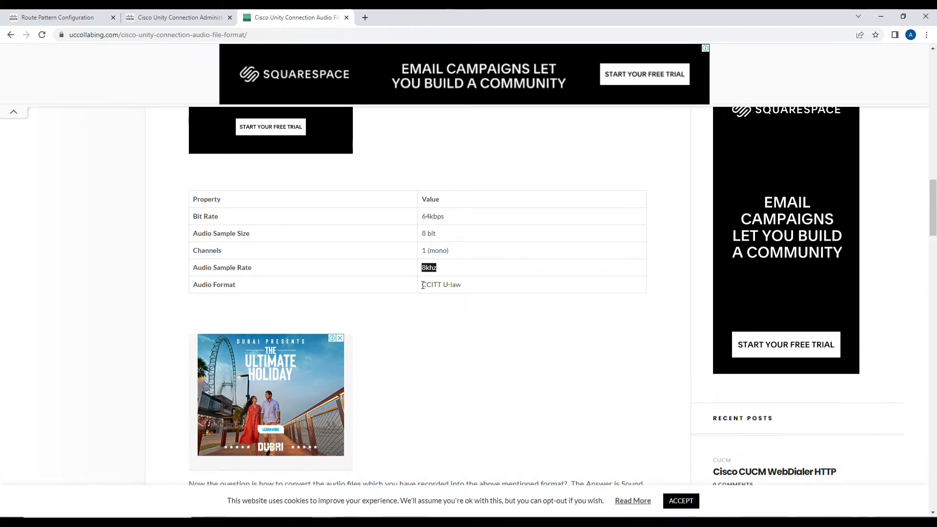
left_click_drag(423, 288, 462, 292)
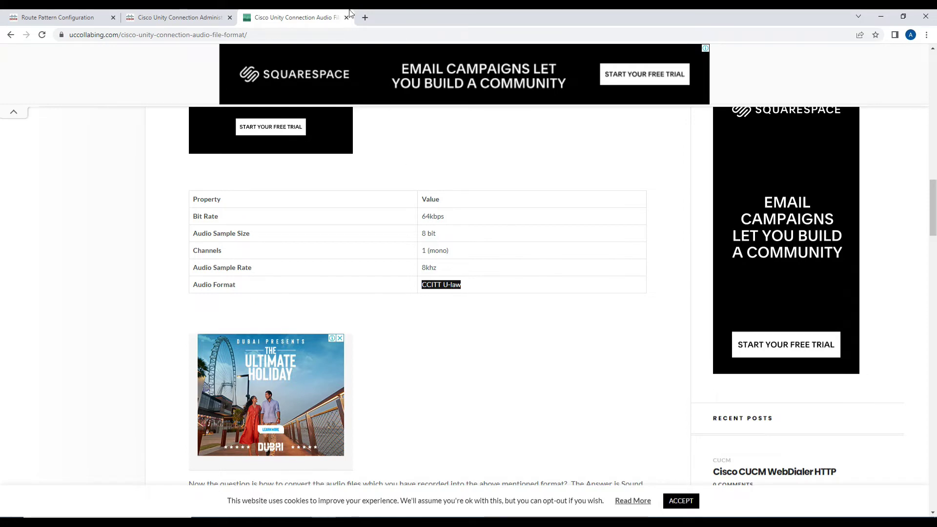
left_click(180, 17)
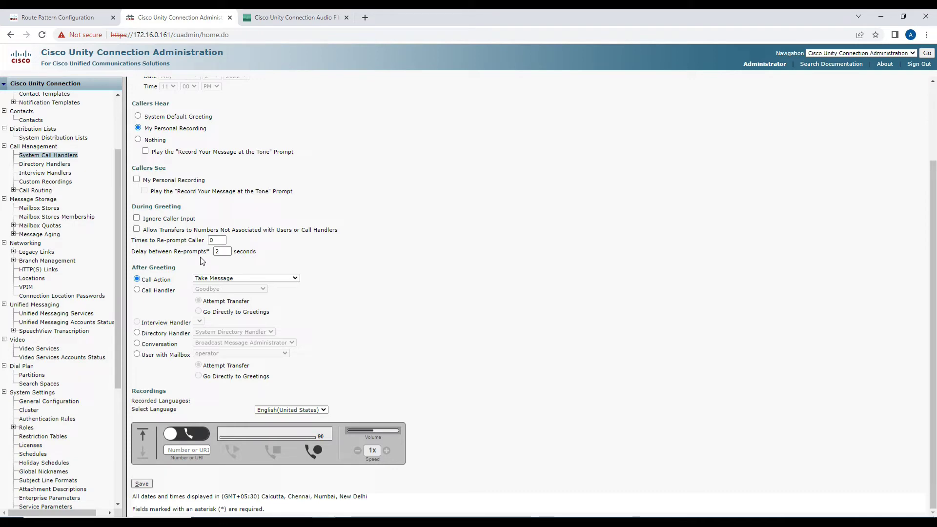
left_click(292, 17)
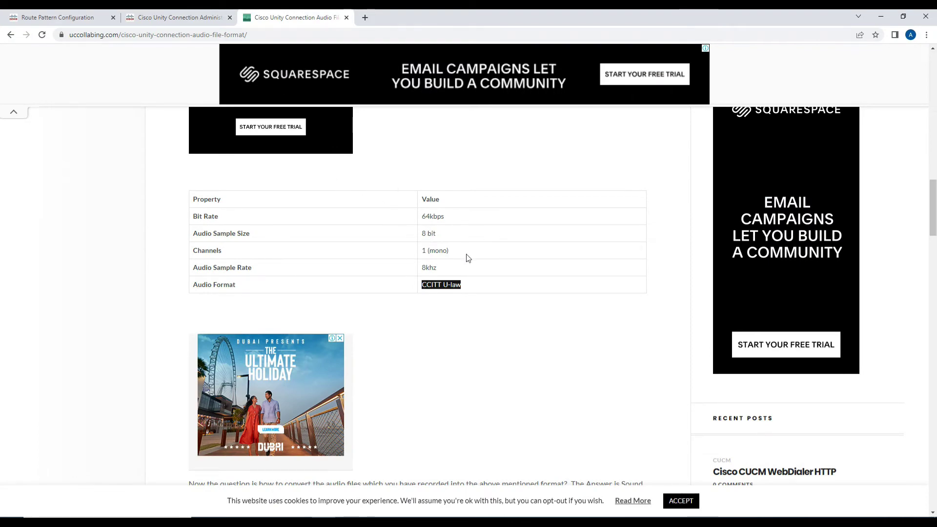
left_click(177, 18)
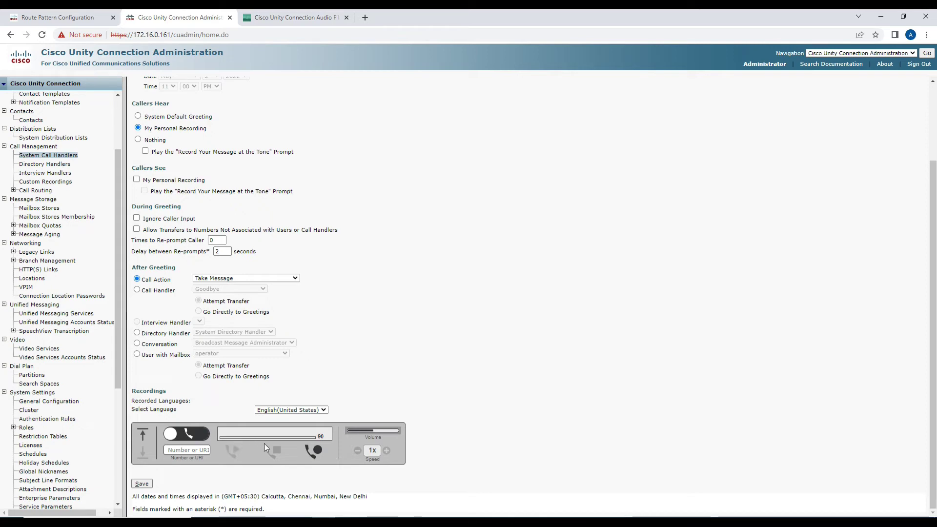
Upload IVR.wav as the greeting recording and save it.
left_click(144, 434)
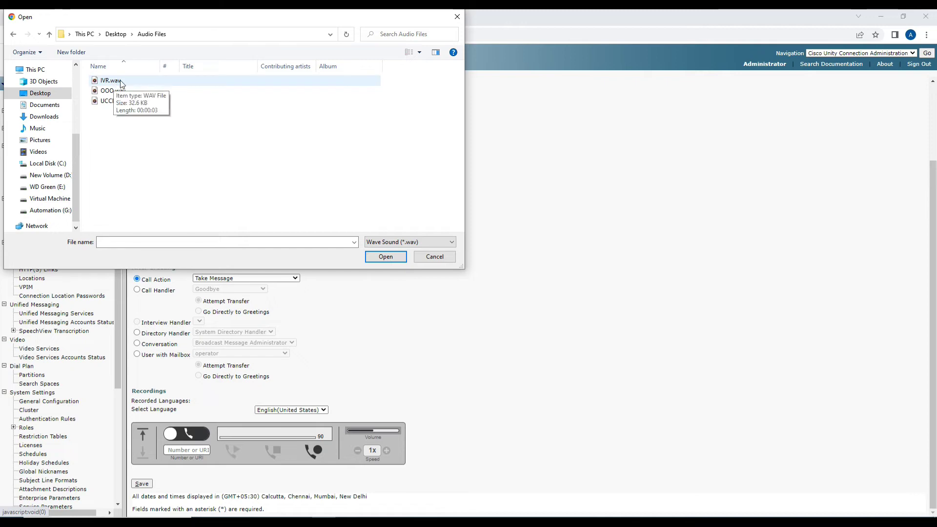
left_click(121, 84)
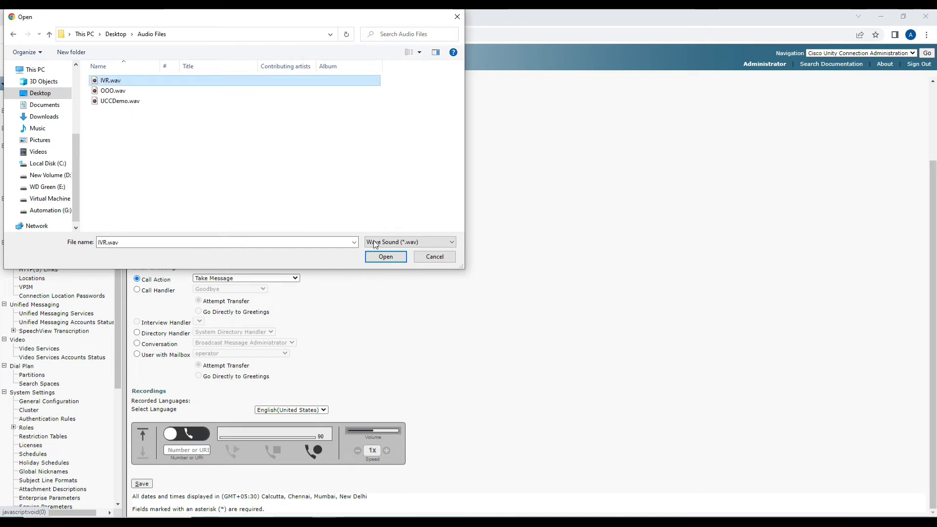
left_click(377, 257)
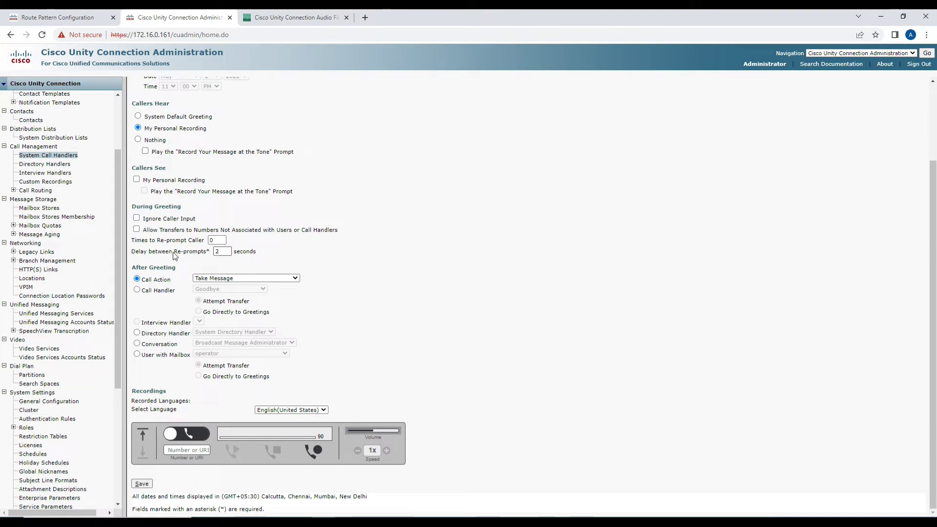
left_click(141, 484)
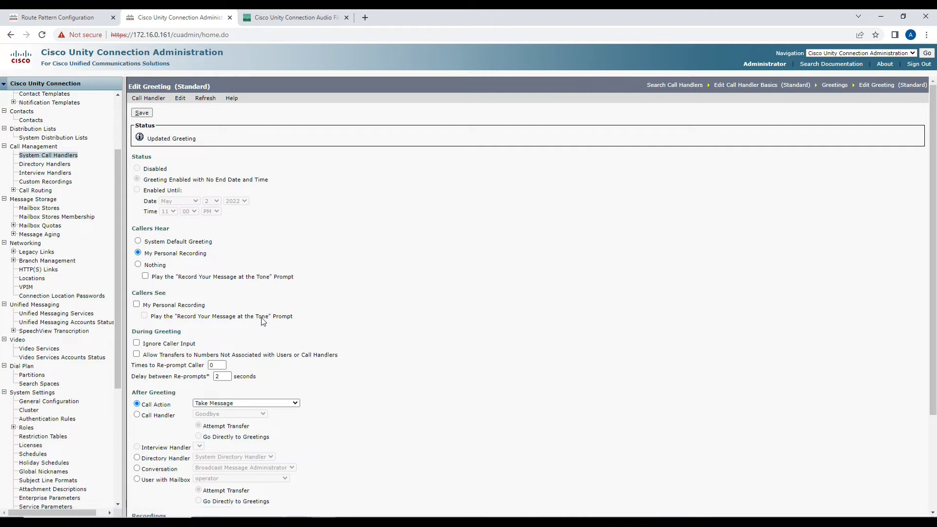
left_click_drag(150, 140, 195, 147)
scroll(215, 200, "down", 1)
scroll(222, 214, "down", 2)
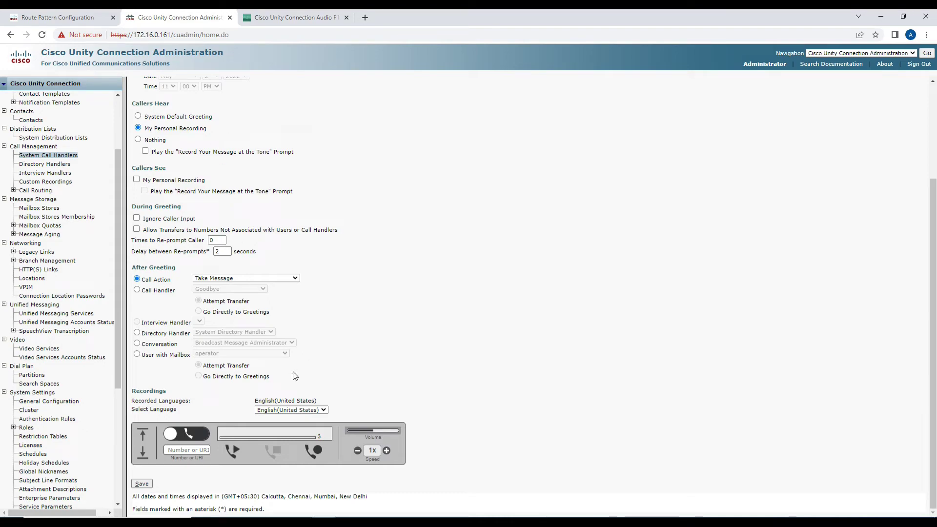
key("alt+Tab")
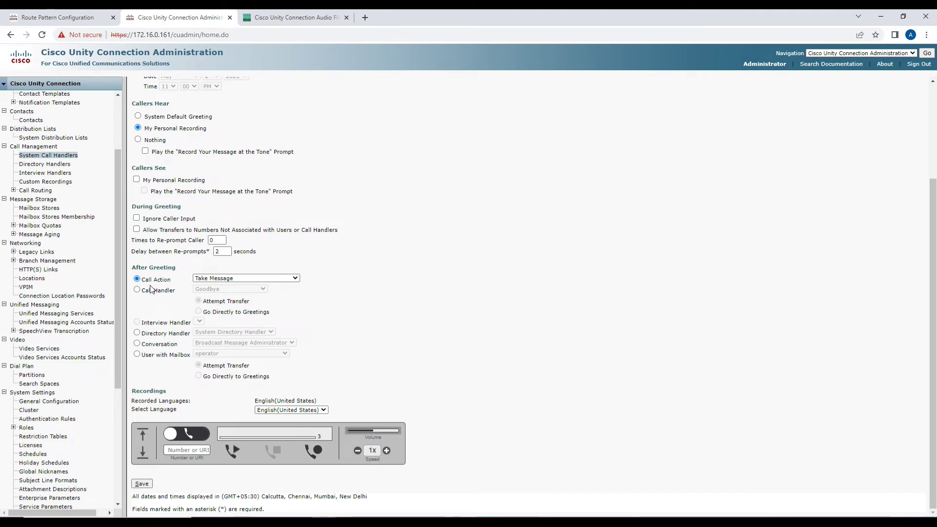
Set the after-greeting action to Hang Up with 2 re-prompts, 5 seconds apart, and save.
left_click(215, 280)
left_click(214, 286)
left_click(216, 278)
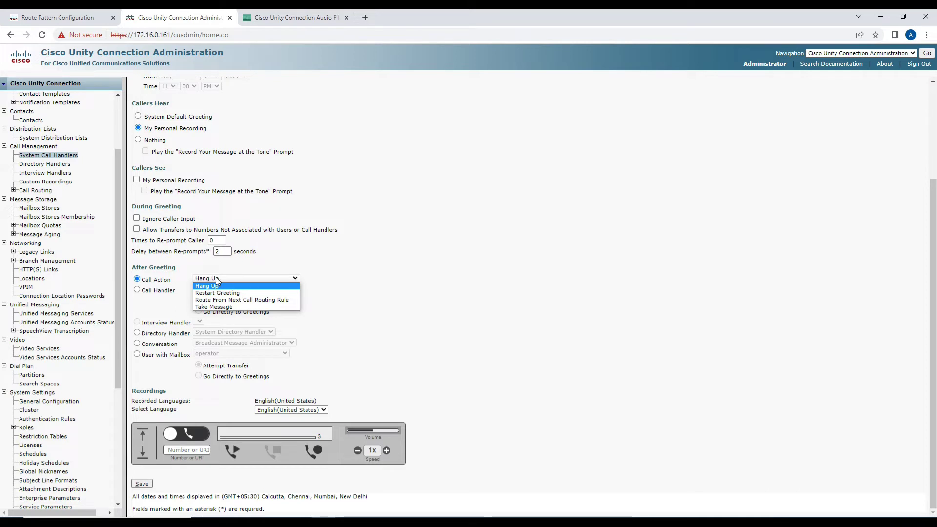
left_click(217, 279)
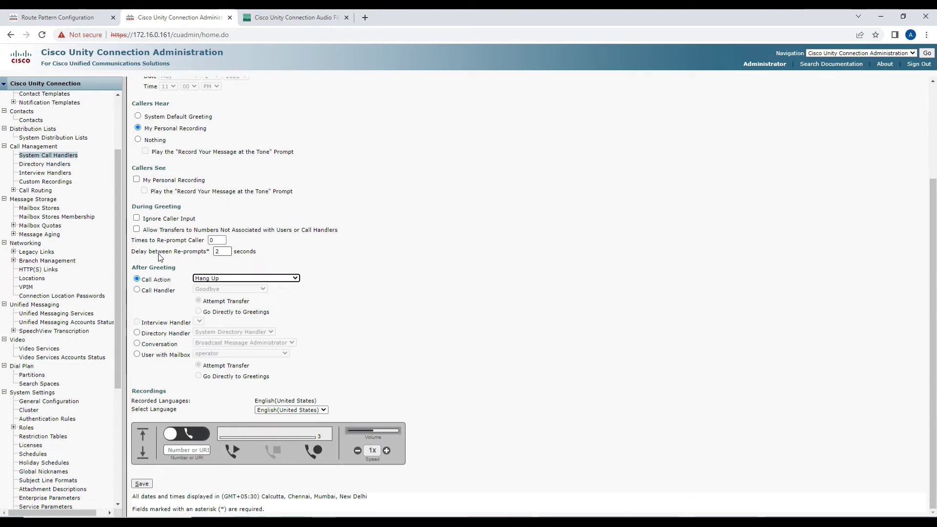
left_click_drag(133, 242, 203, 244)
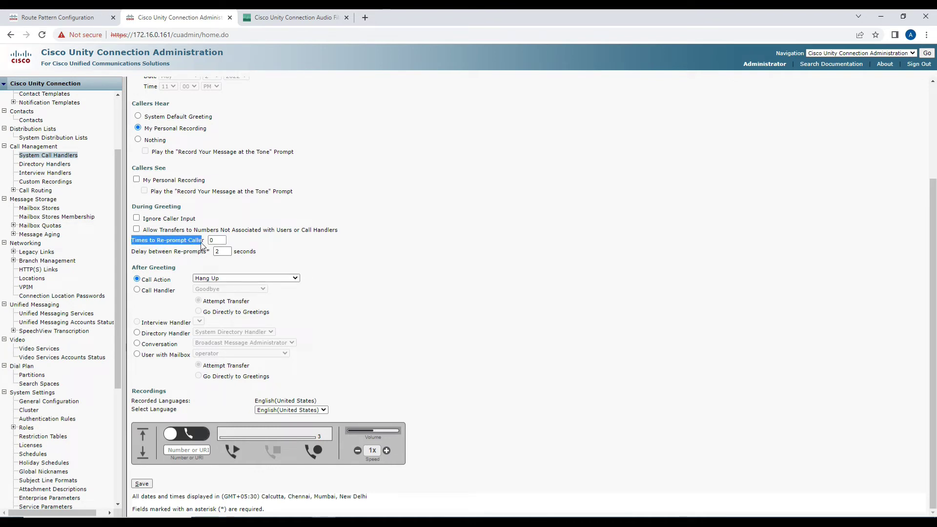
left_click(202, 245)
type("2")
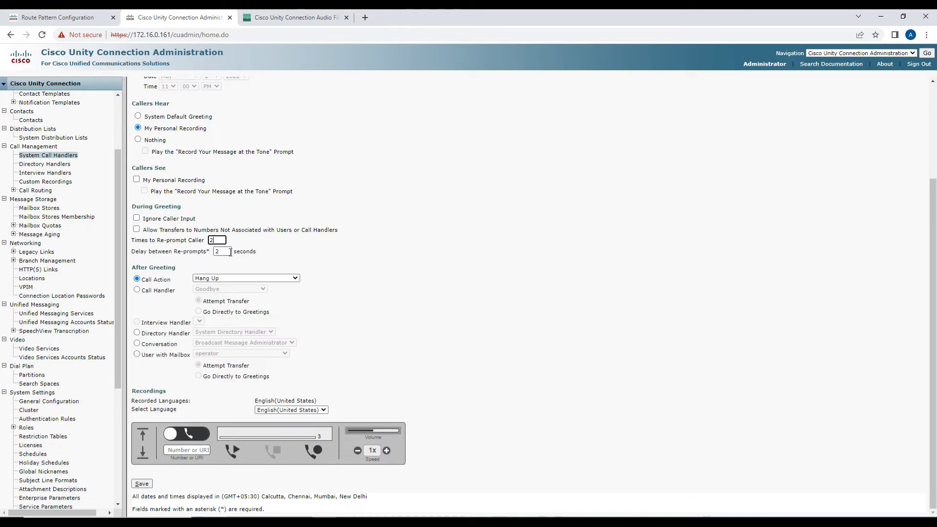
left_click_drag(139, 252, 194, 257)
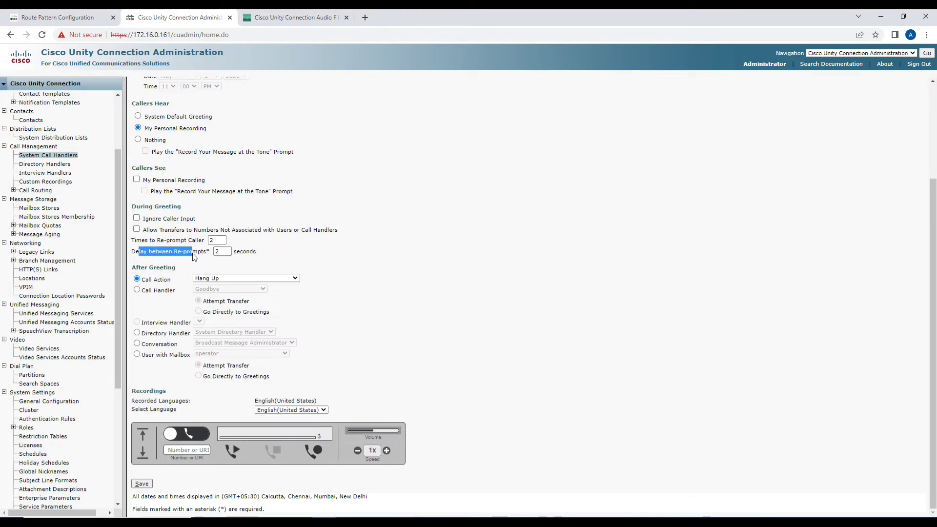
double_click(219, 251)
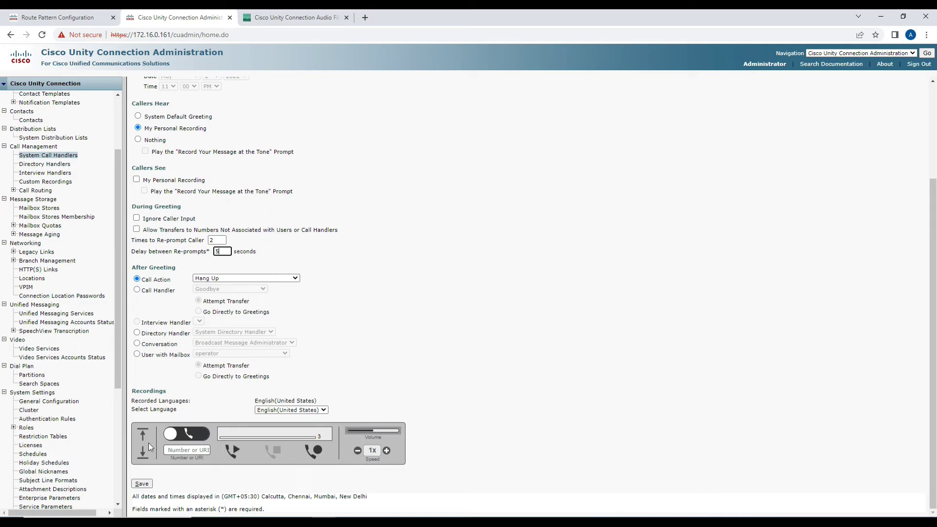
left_click(142, 483)
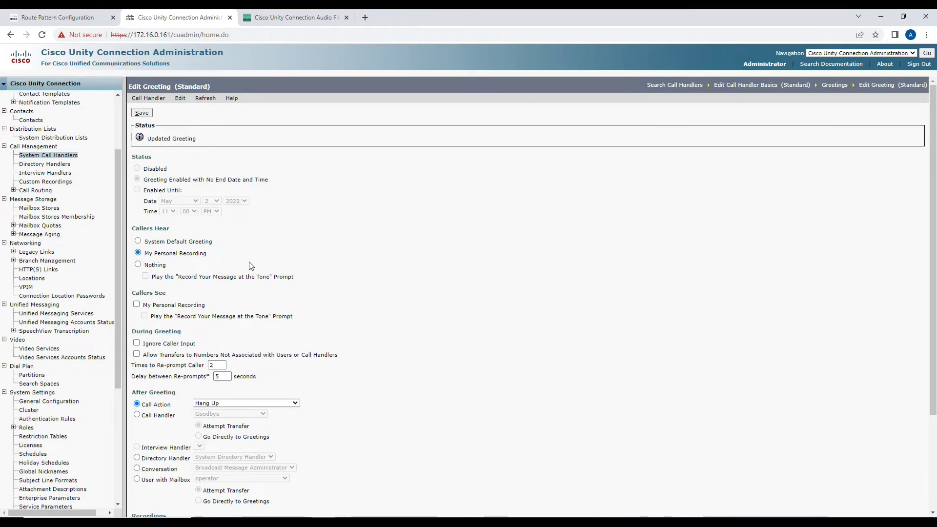
key("alt+Tab")
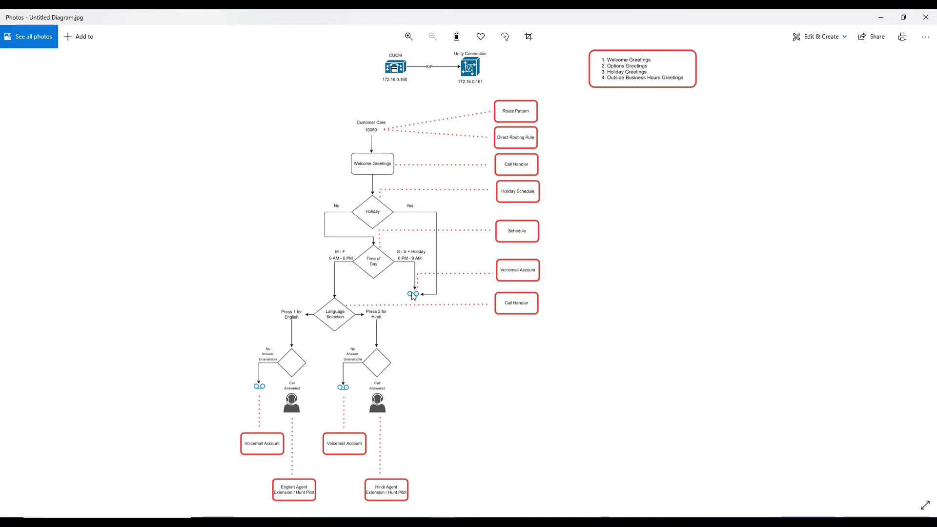
Return to the browser and go back to the system call handlers list.
key("alt+Tab")
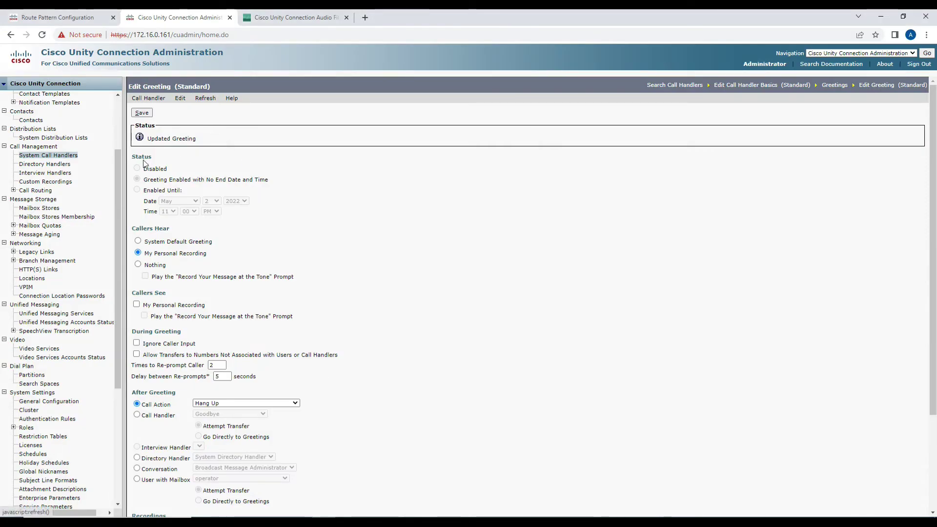
left_click(53, 155)
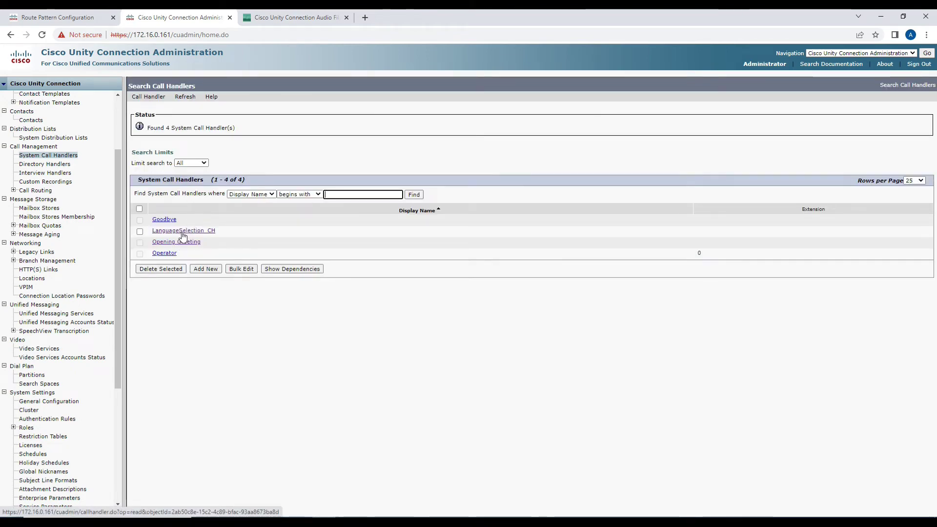
Enable LanguageSelection_CH's Holiday and Closed greetings with No End Date, saving each.
left_click(183, 232)
left_click(179, 98)
left_click(190, 146)
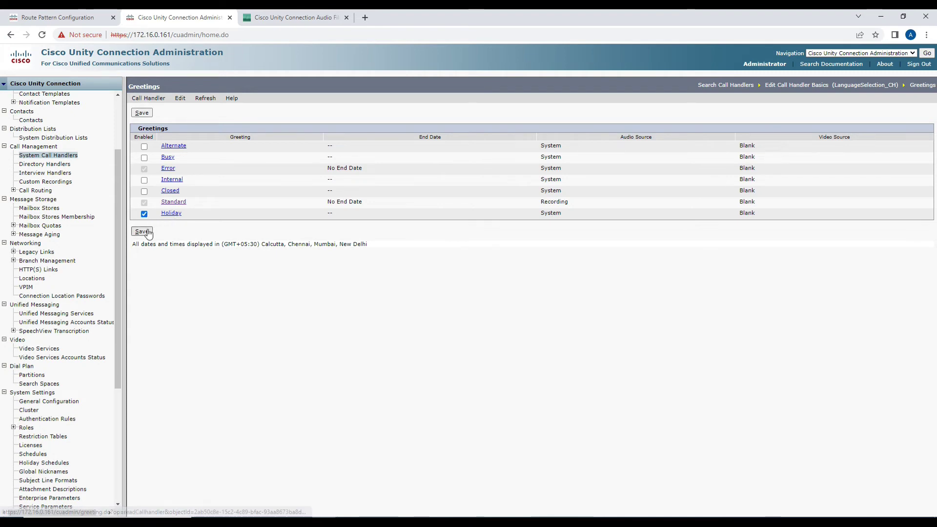
left_click(143, 231)
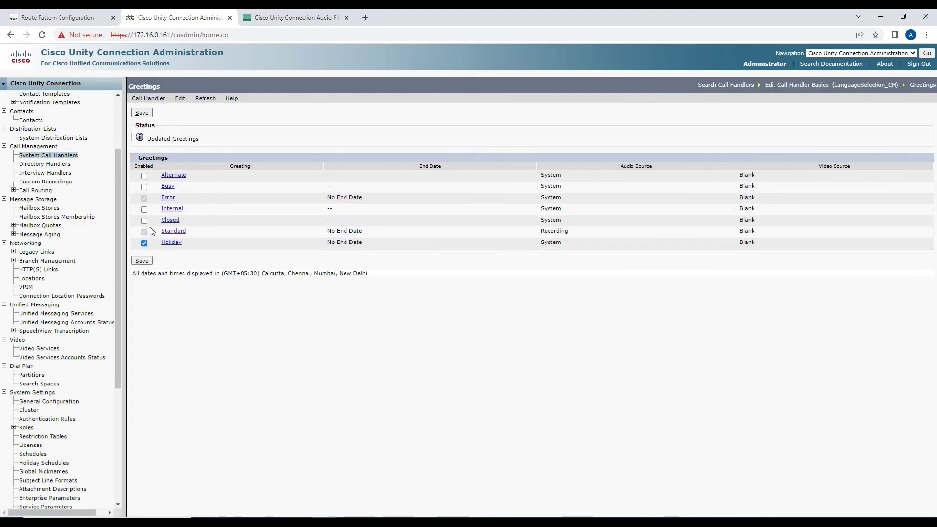
left_click(144, 221)
left_click(150, 262)
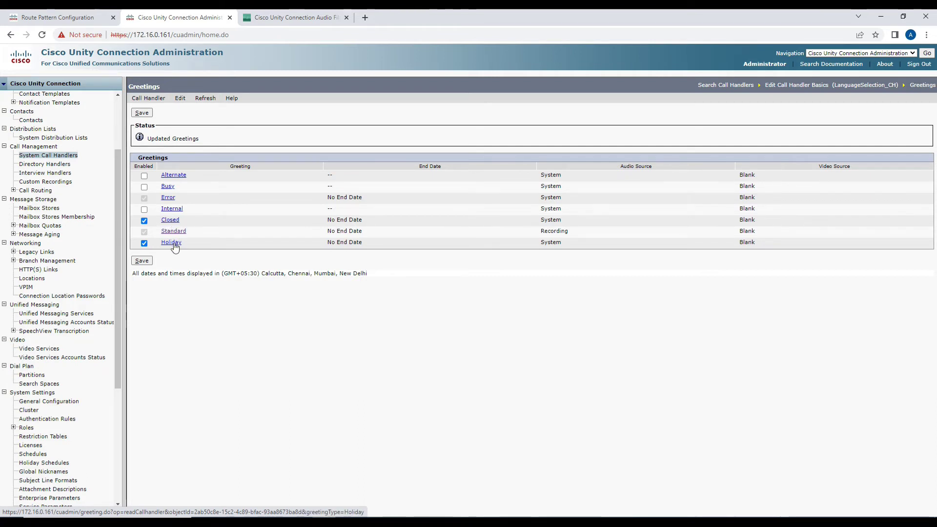
left_click(172, 243)
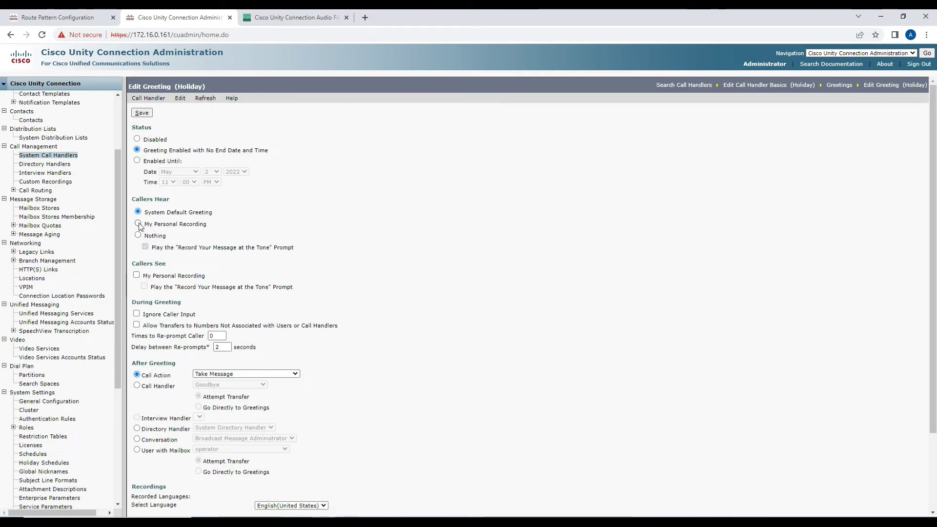
Make Holiday greeting callers hear My Personal Recording.
left_click(139, 224)
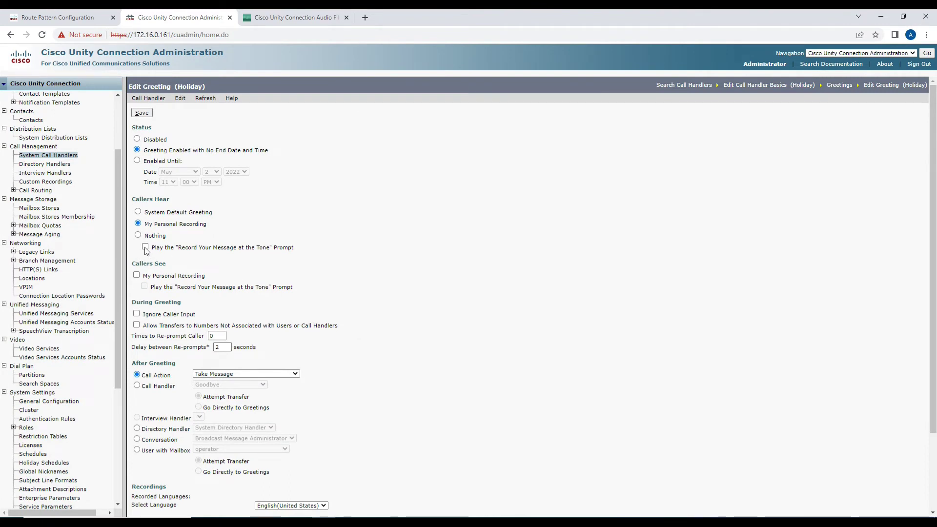
Return to the Holiday greeting page and highlight the Record Your Message at the Tone option.
left_click(145, 248)
left_click_drag(156, 251, 250, 262)
Save the Holiday greeting's personal recording and record-at-tone prompt settings.
left_click(221, 276)
scroll(204, 372, "down", 2)
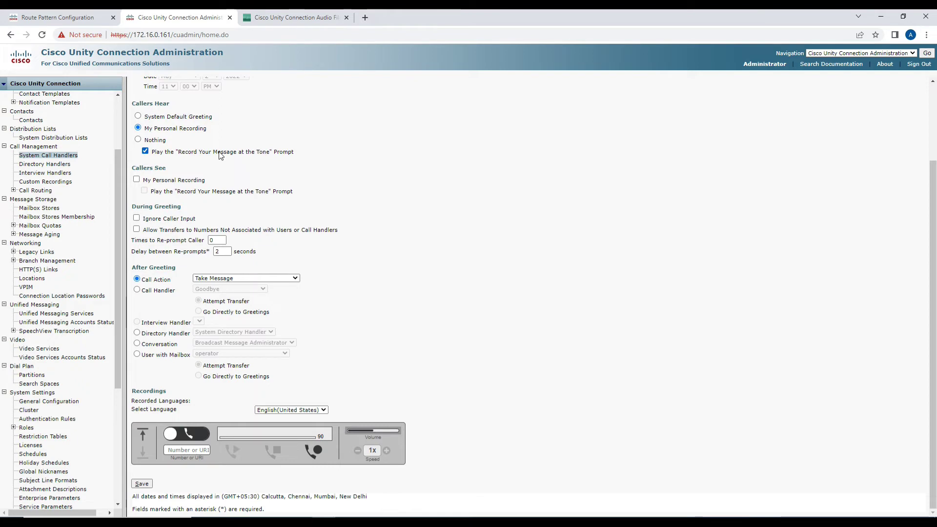
scroll(155, 393, "up", 2)
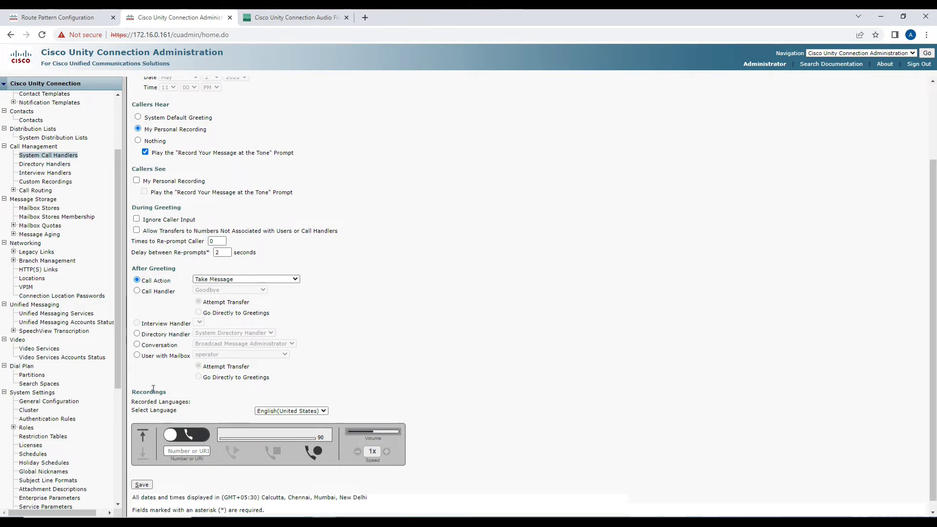
scroll(155, 394, "down", 2)
left_click(142, 483)
scroll(175, 351, "down", 4)
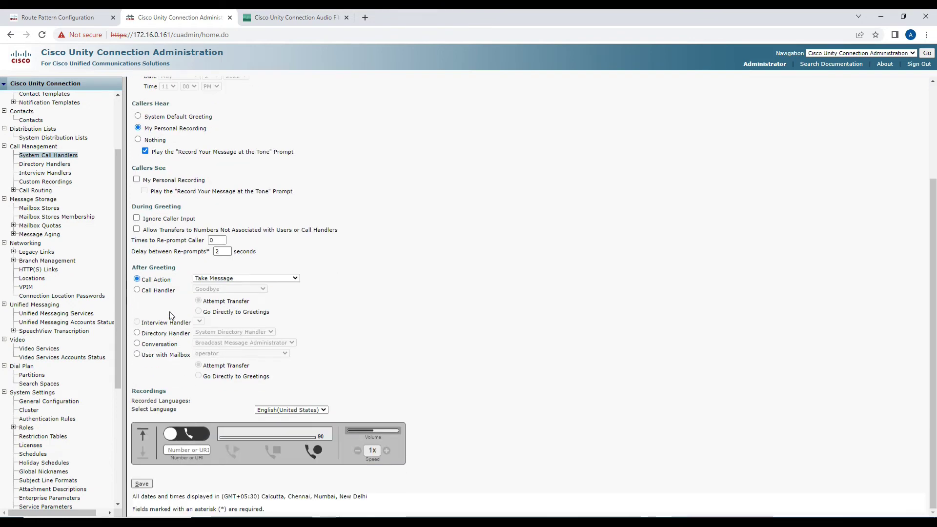
Upload OOO.wav as the Holiday greeting's English (United States) recording and save it.
left_click(143, 433)
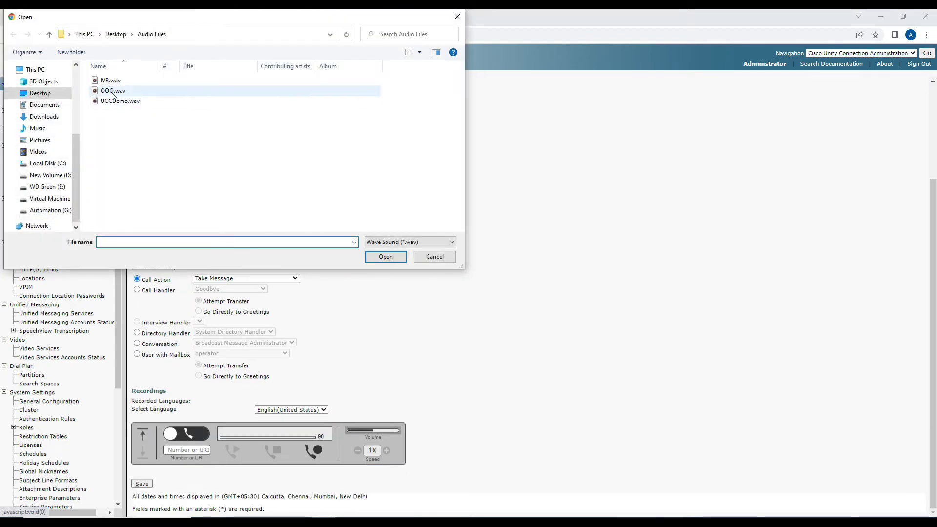
double_click(111, 91)
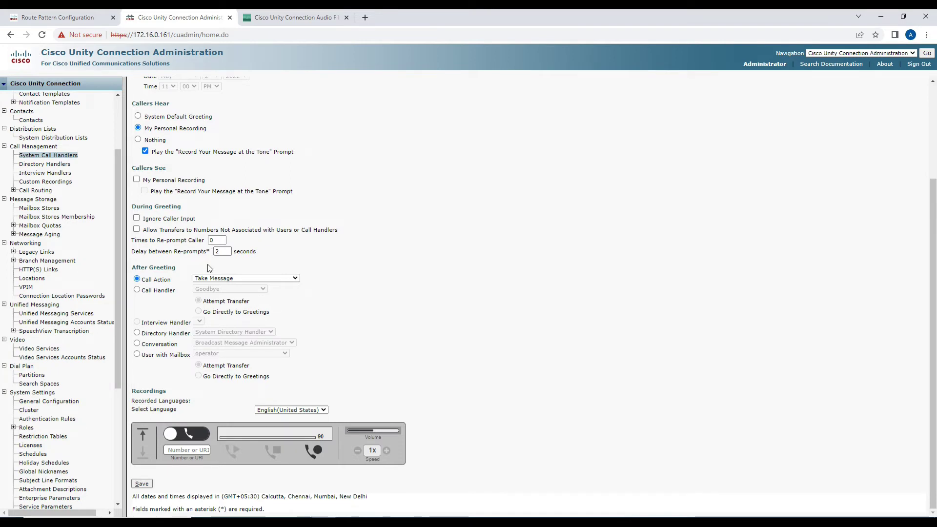
left_click(143, 484)
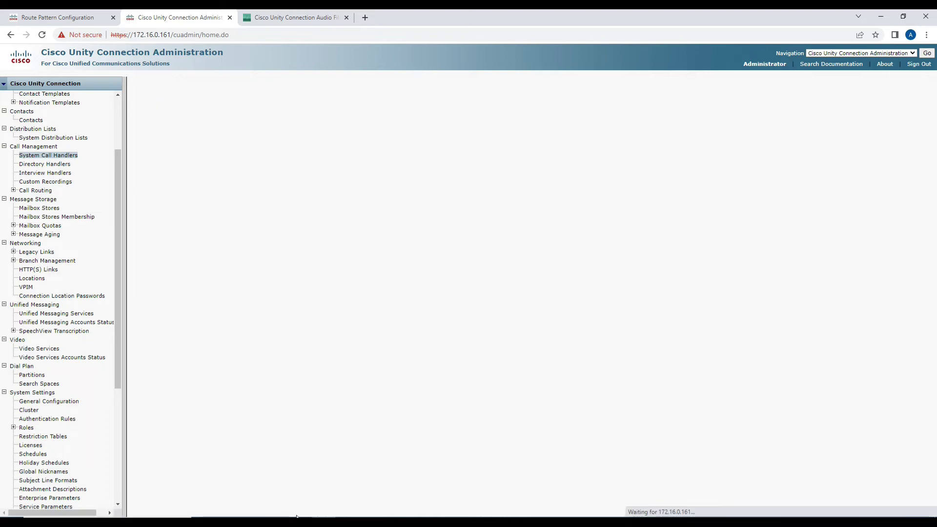
mouse_move(323, 522)
scroll(366, 379, "down", 5)
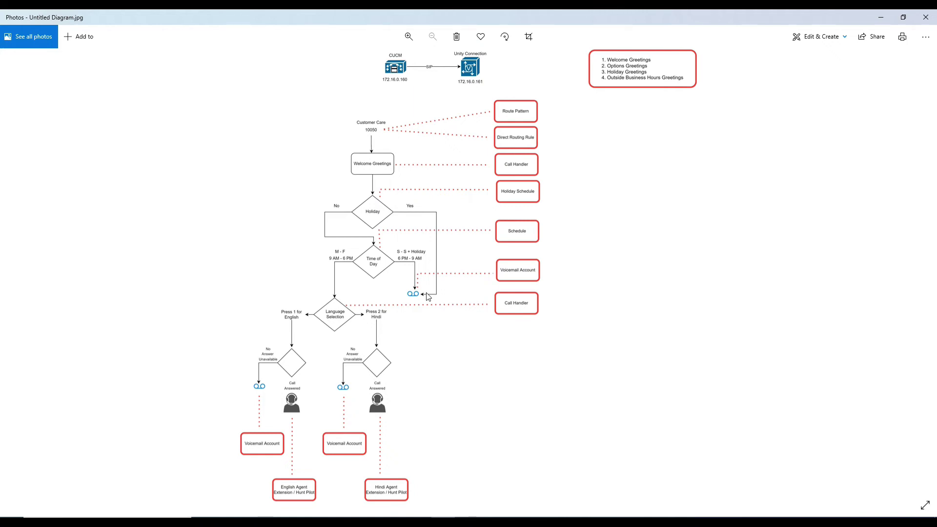
left_click(325, 521)
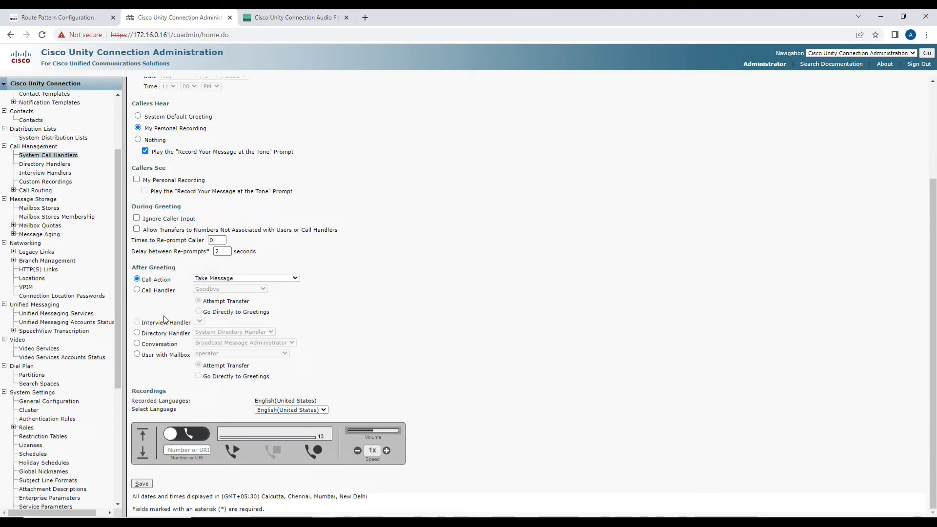
Send Holiday greeting callers afterwards to the operator user's mailbox.
left_click(137, 356)
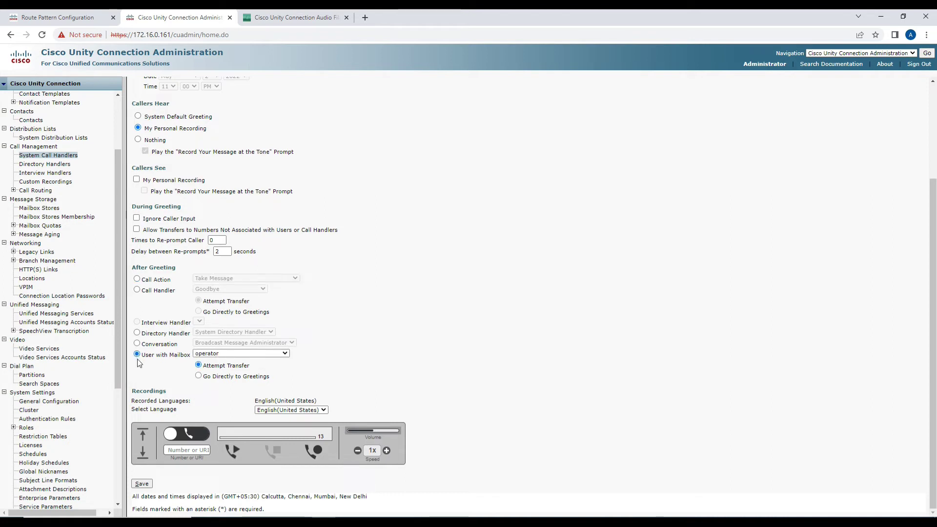
left_click(212, 354)
left_click(212, 360)
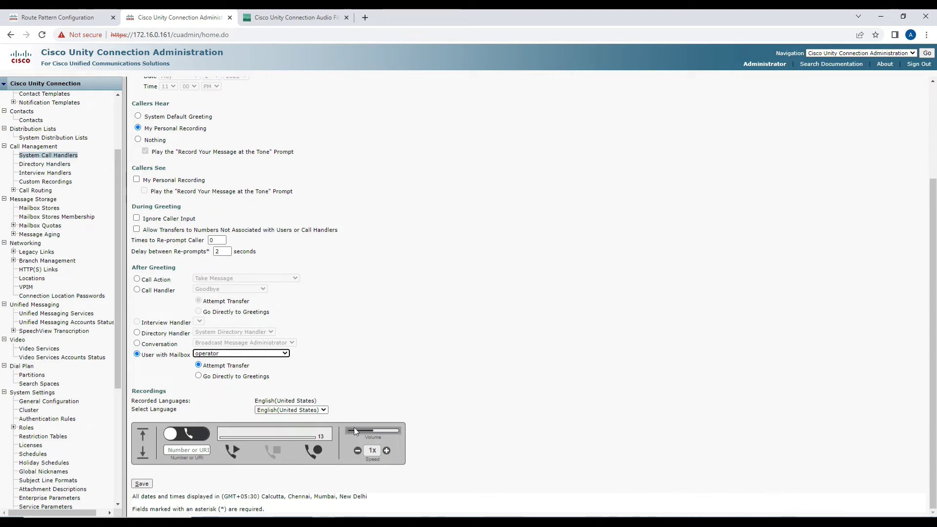
scroll(48, 147, "up", 3)
left_click(27, 104)
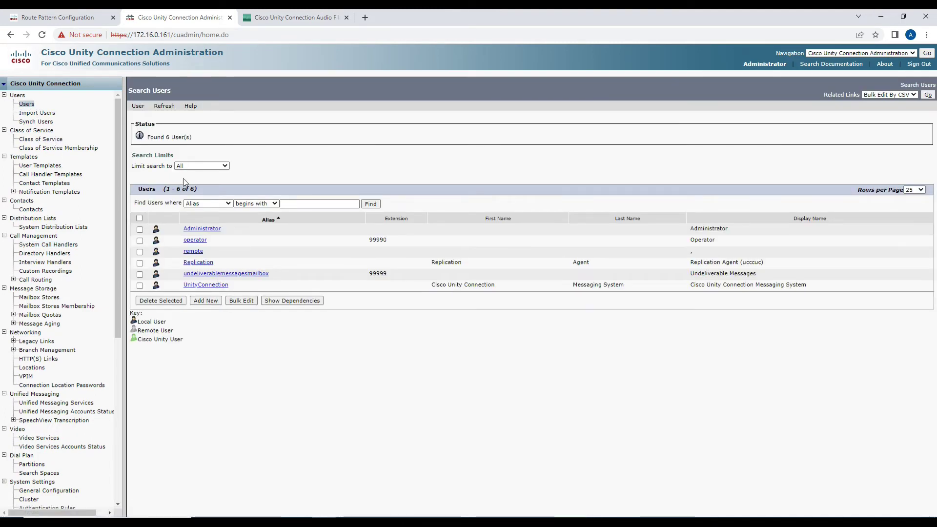
Start a new user from the voicemail user template and begin entering its alias.
left_click(217, 156)
left_click(219, 169)
left_click(217, 183)
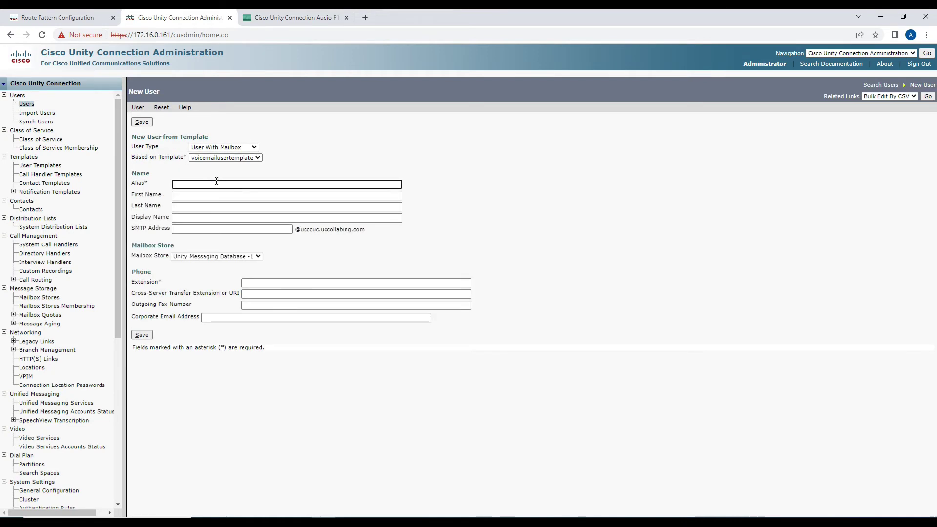
type("ooo")
key("ctrl+a")
type("Cus")
key("BackSpace")
key("BackSpace")
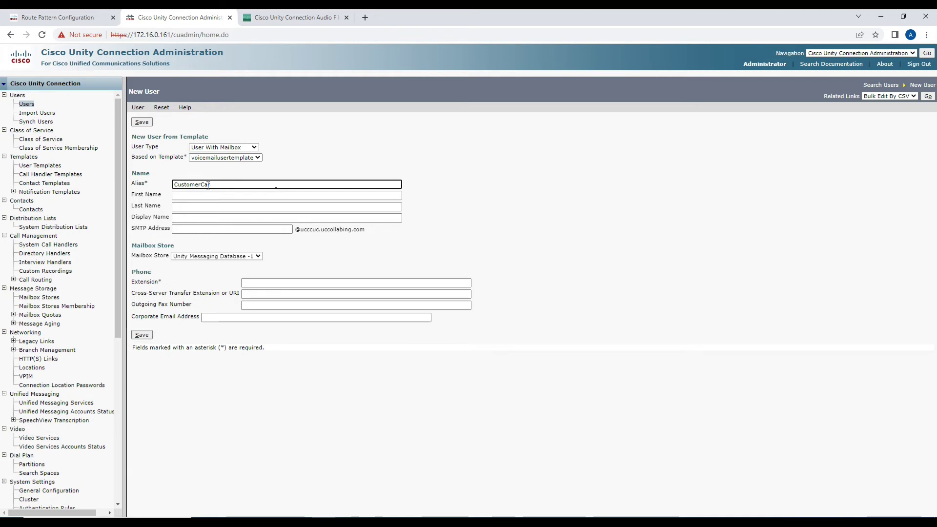
Enter first name Customer and last name Care, trimming the alias to CustomerCare.
left_click(201, 196)
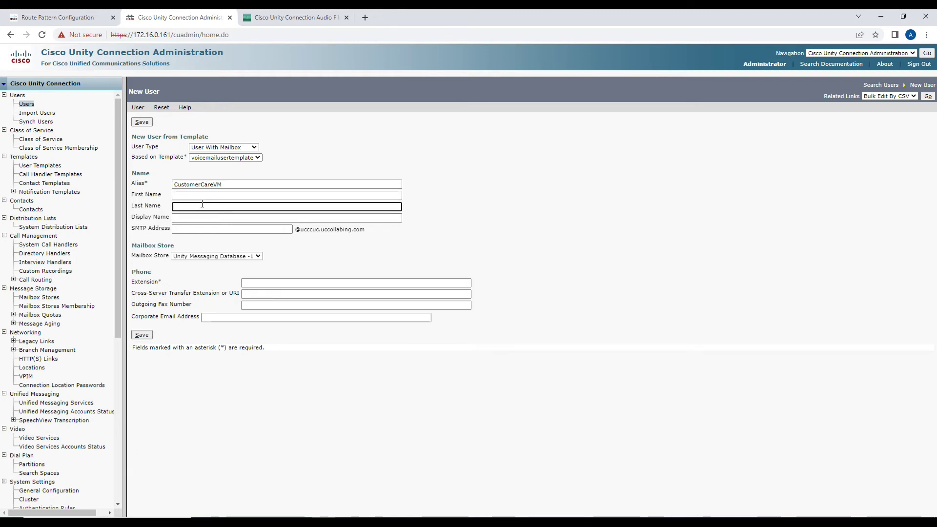
type("Customer")
key("Tab")
type("Care")
key("shift+Tab")
key("shift+Tab")
key("End")
key("BackSpace")
key("BackSpace")
key("Tab")
key("Tab")
key("Tab")
key("Tab")
key("Tab")
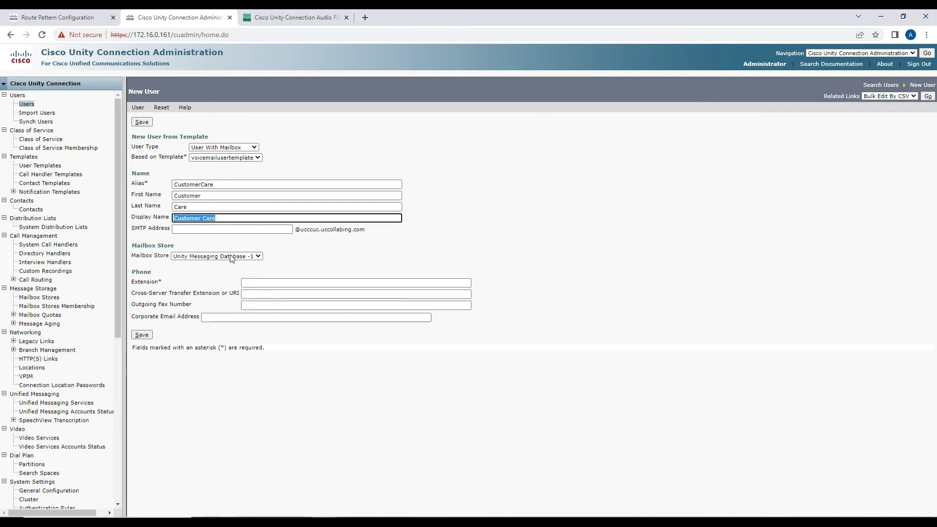
Give the user extension 10005 and save the new CustomerCare user.
left_click(250, 282)
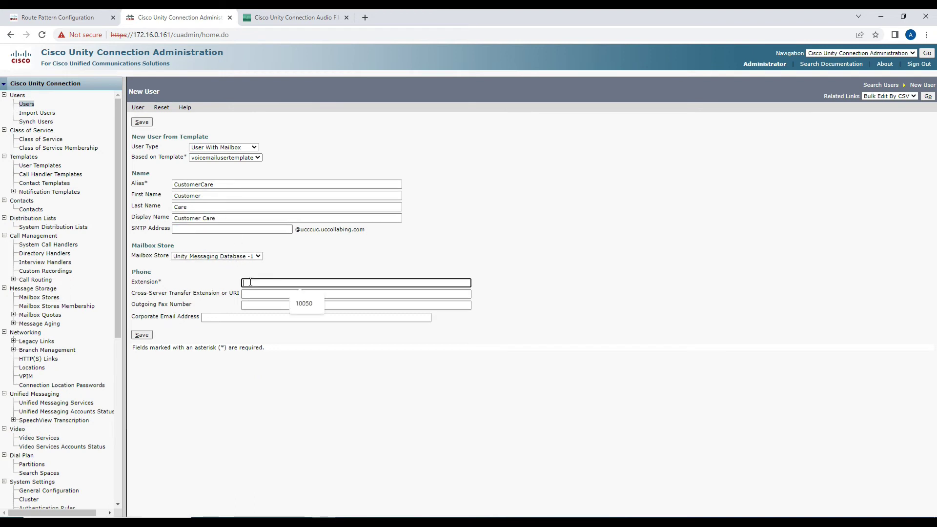
type("1000")
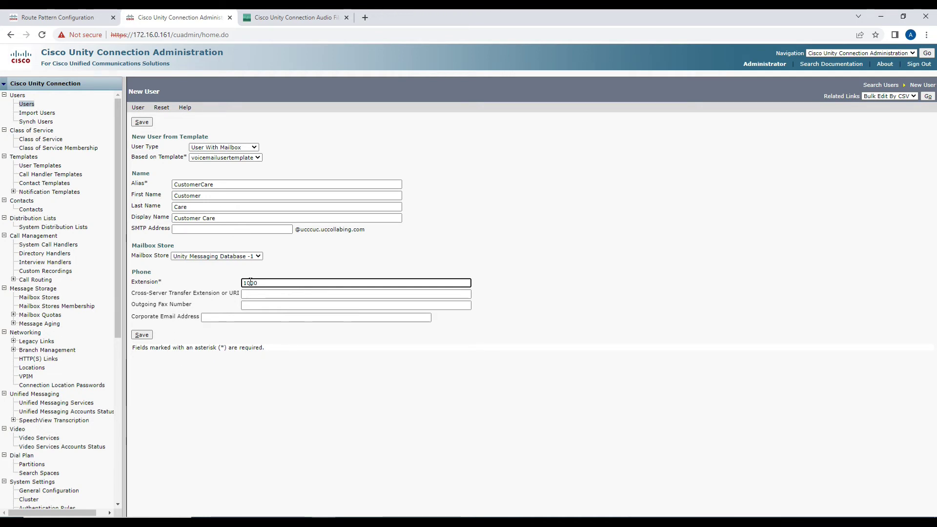
key("BackSpace")
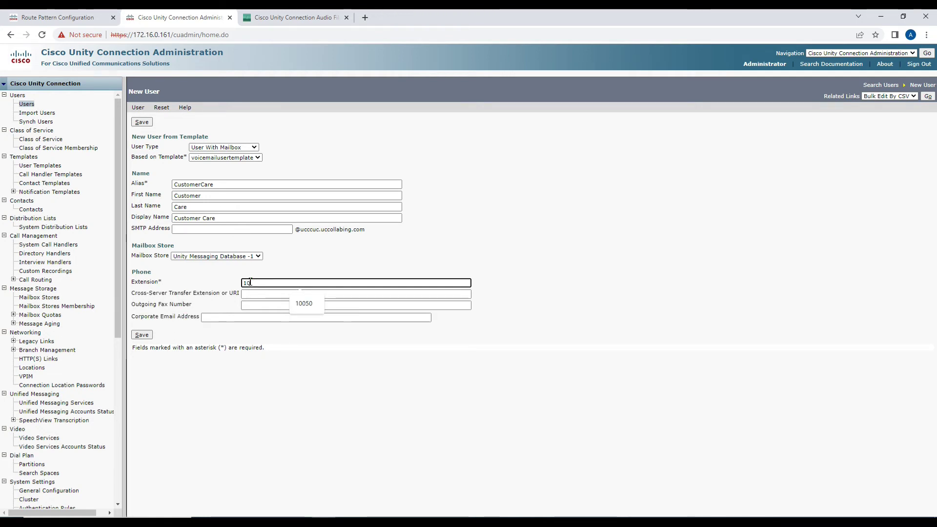
type("005")
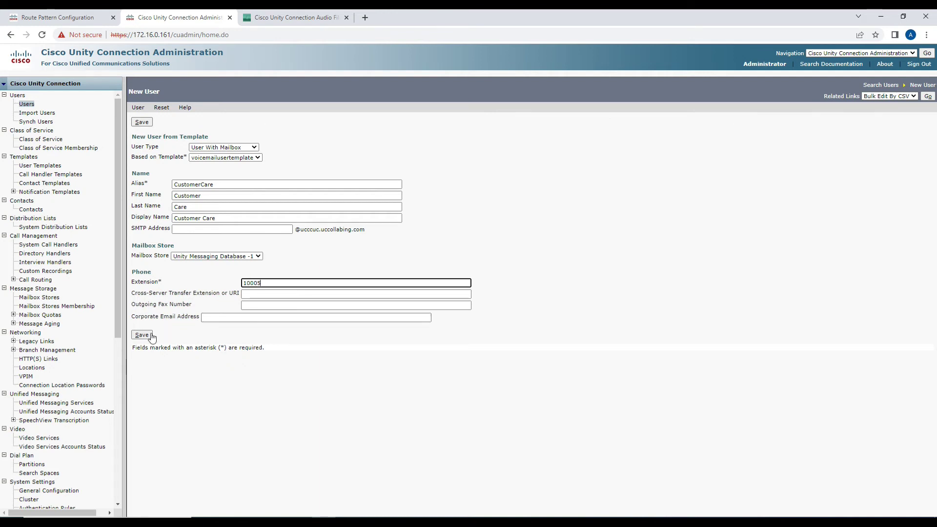
left_click(142, 335)
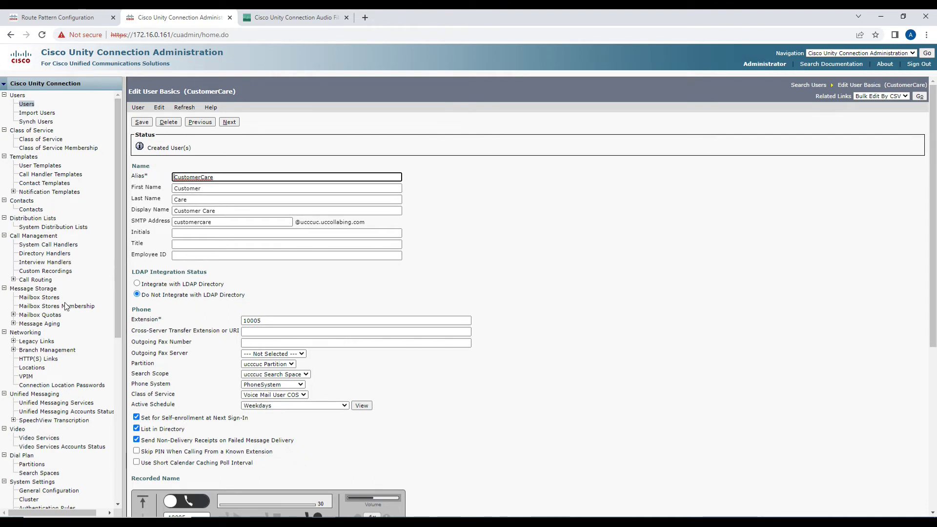
Open the Holiday greeting of the LanguageSelection_CH call handler.
left_click(51, 245)
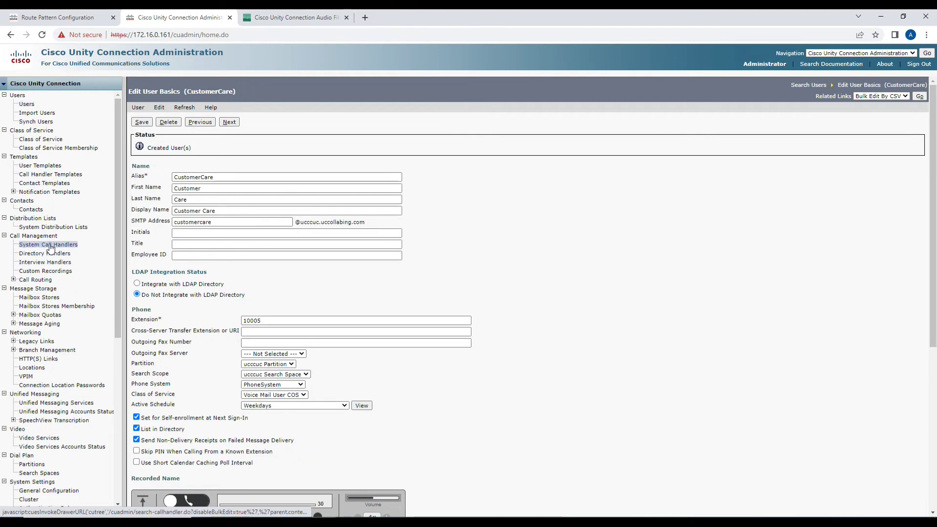
left_click(175, 233)
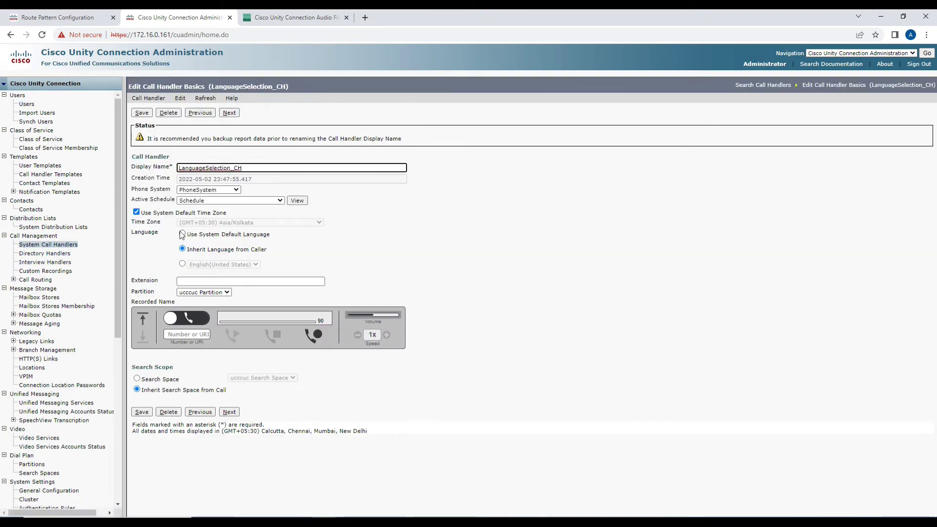
left_click(180, 99)
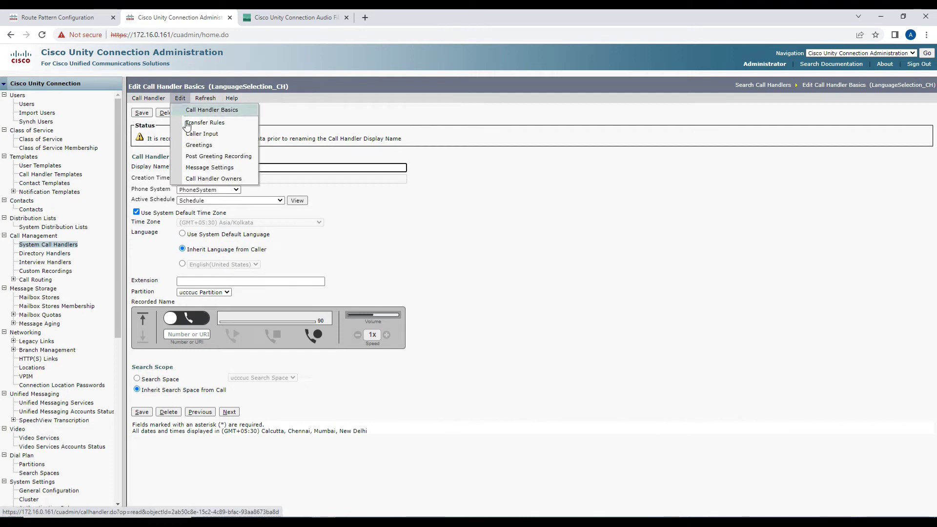
left_click(190, 144)
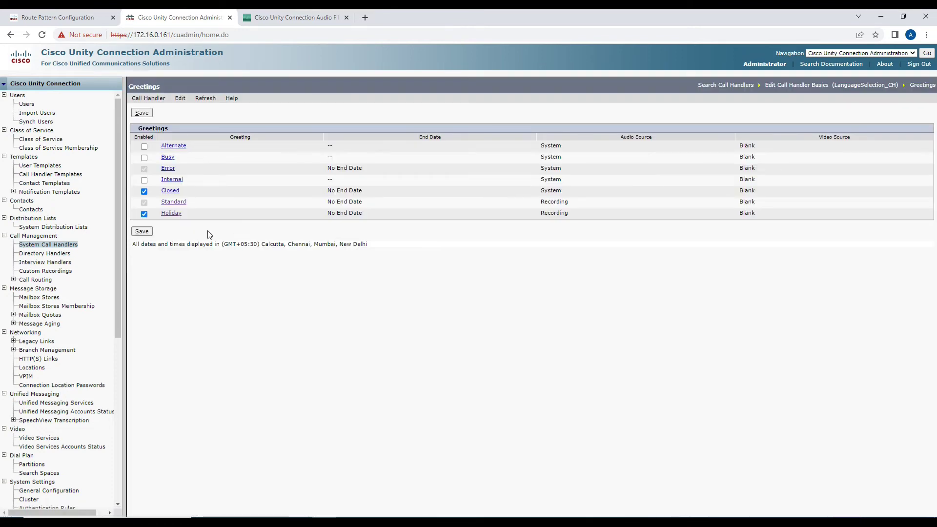
left_click(175, 215)
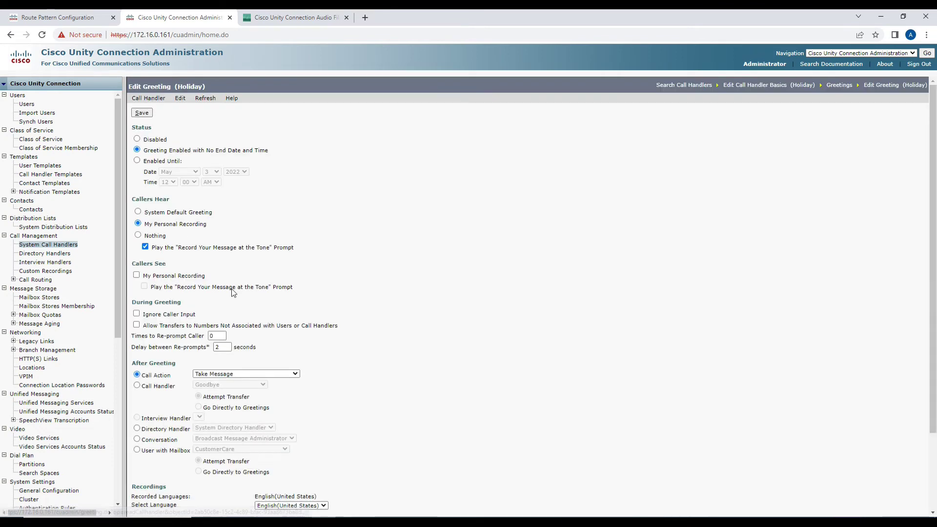
Route callers after the Holiday greeting to the CustomerCare mailbox, going directly to greetings.
scroll(231, 299, "down", 3)
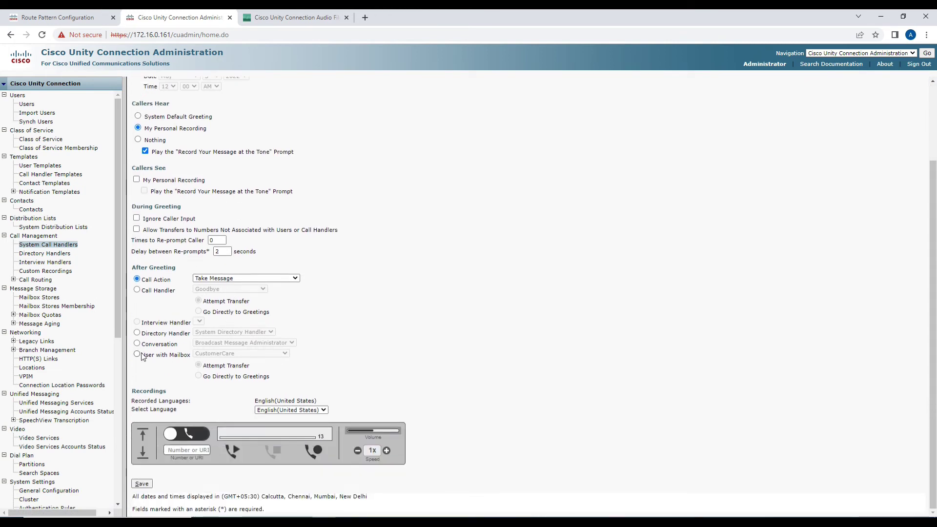
left_click(137, 354)
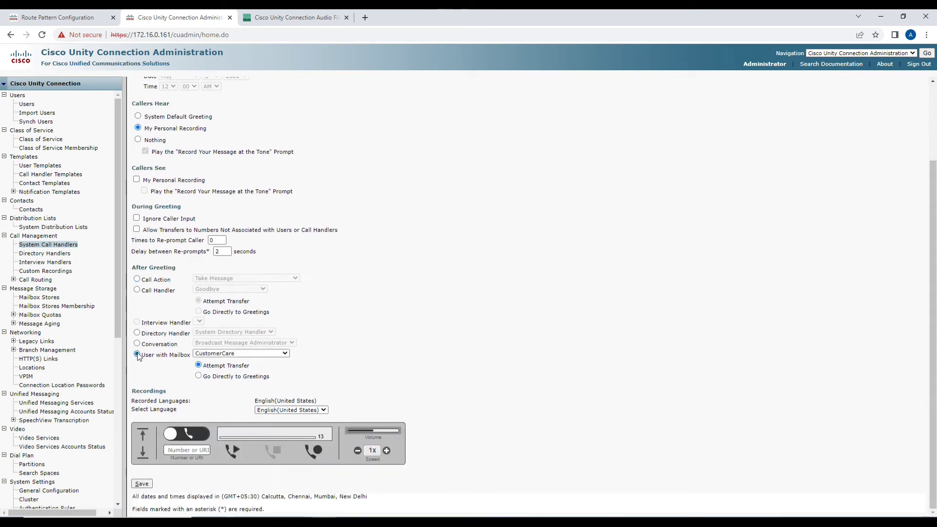
left_click(198, 354)
left_click(200, 355)
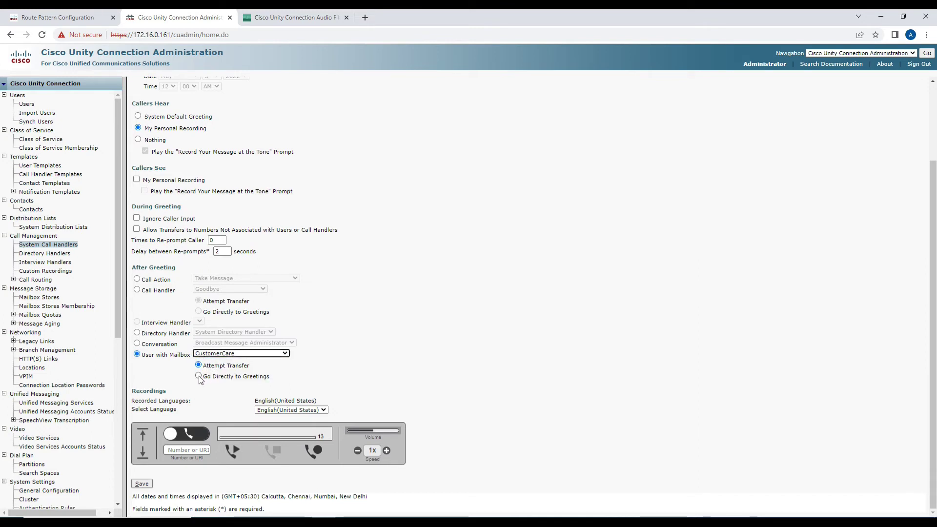
left_click(199, 376)
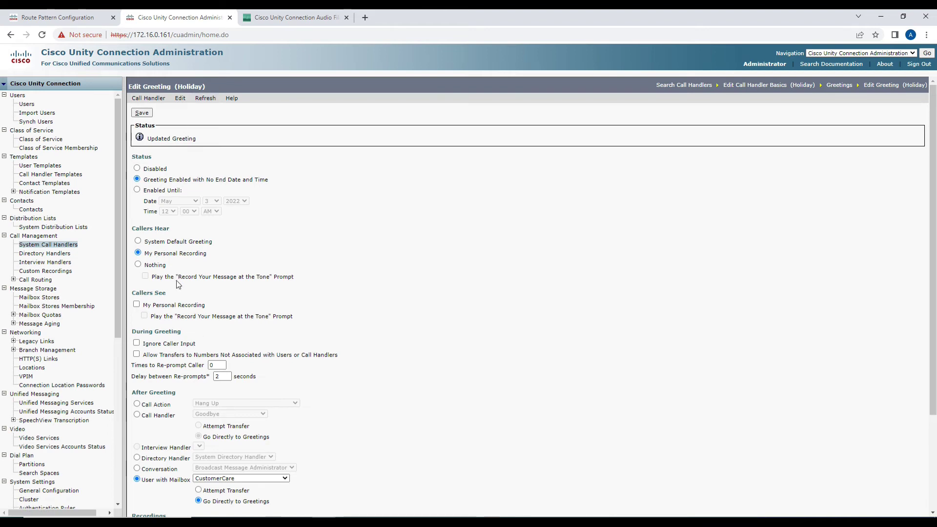
scroll(189, 288, "down", 2)
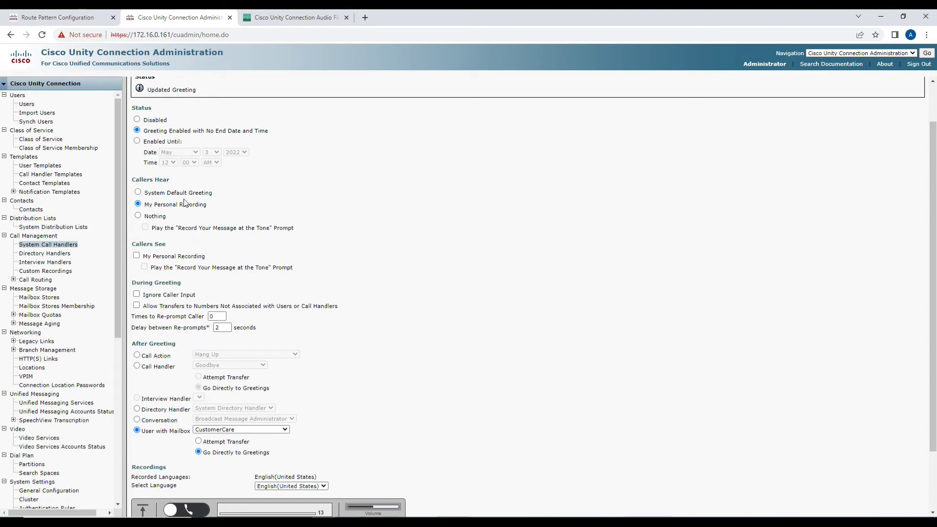
scroll(184, 202, "down", 1)
scroll(185, 203, "up", 3)
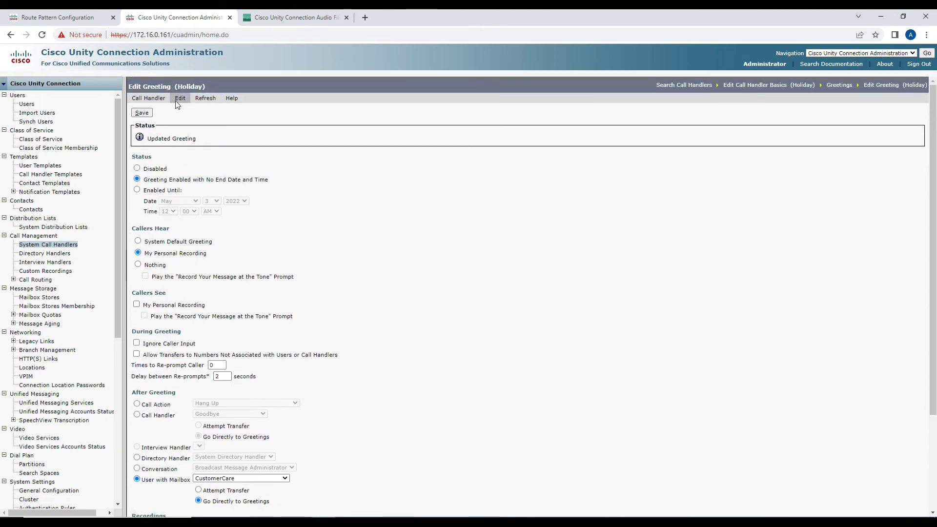
Make the Closed greeting play the uploaded OOO.wav personal recording and save it.
mouse_move(174, 100)
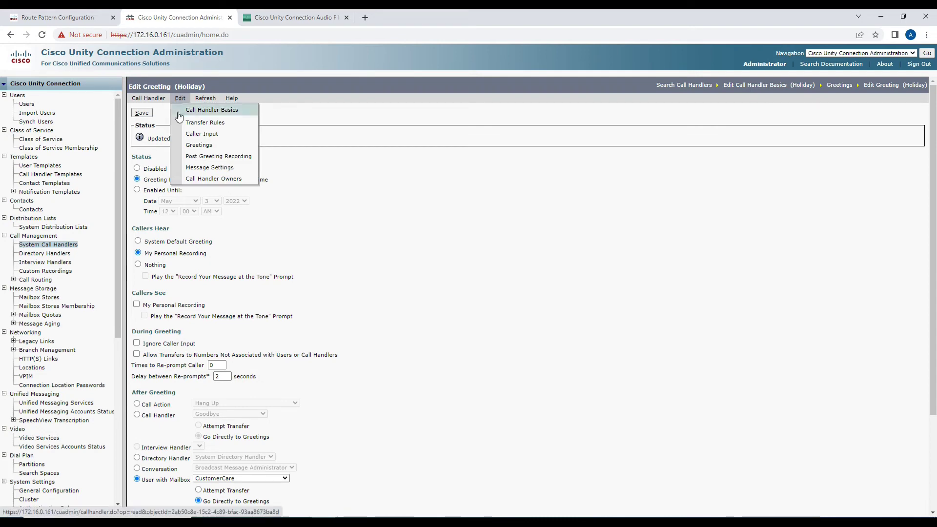
left_click(185, 145)
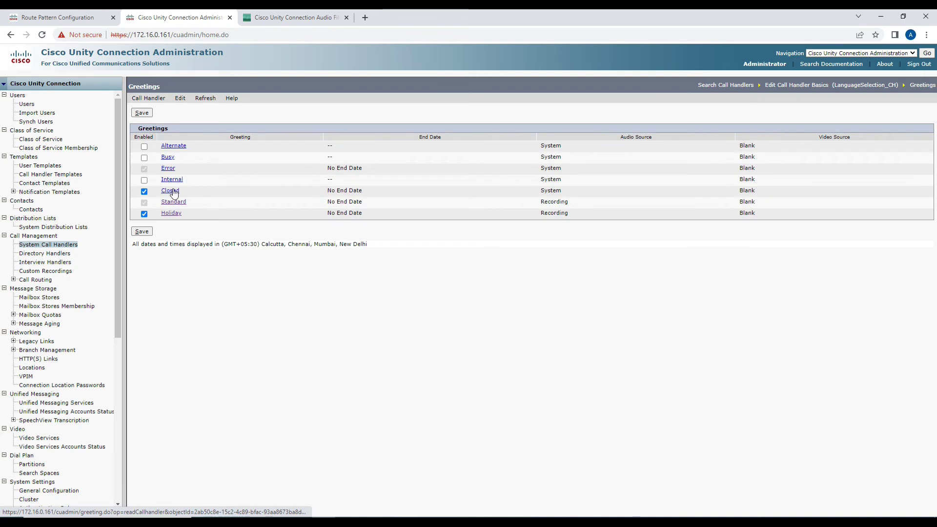
left_click(171, 191)
left_click(138, 223)
scroll(247, 221, "down", 2)
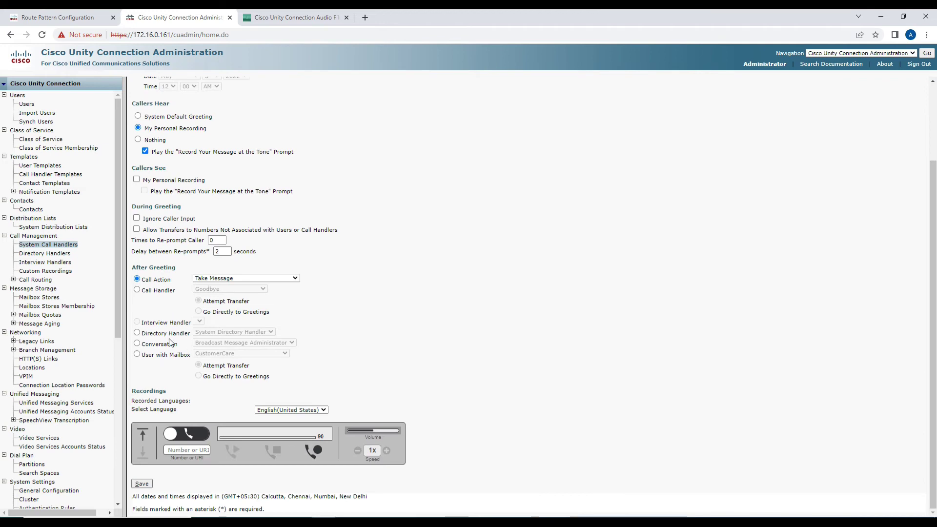
left_click(142, 434)
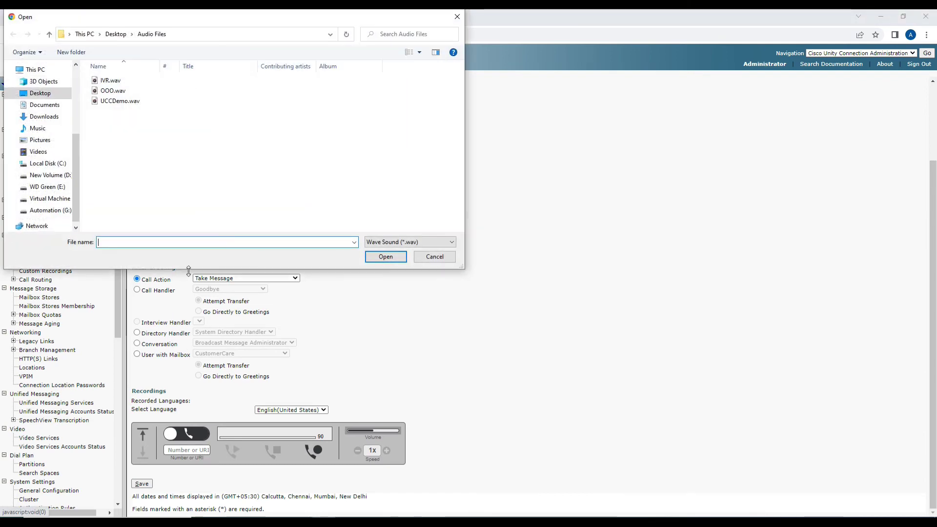
double_click(112, 91)
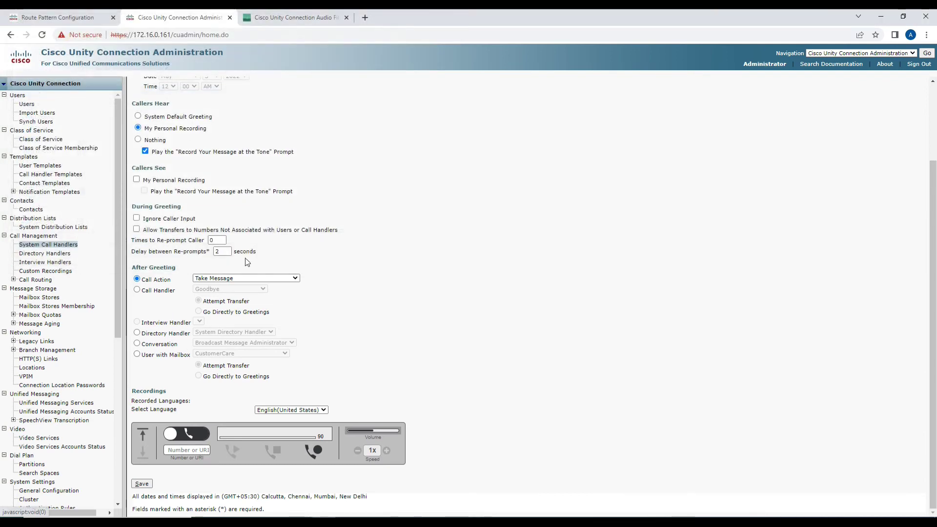
left_click(142, 484)
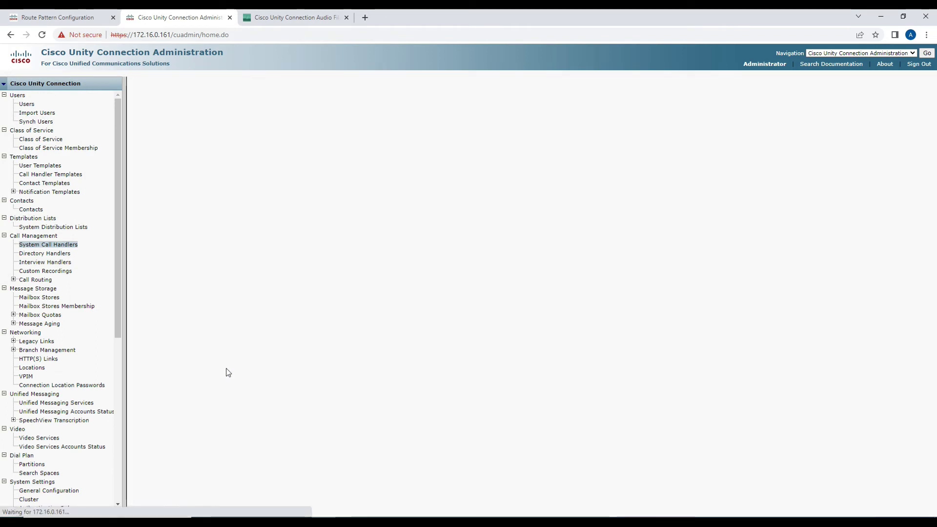
Send callers to the CustomerCare mailbox user after the Closed greeting, save, and view the call-flow diagram.
scroll(226, 362, "down", 3)
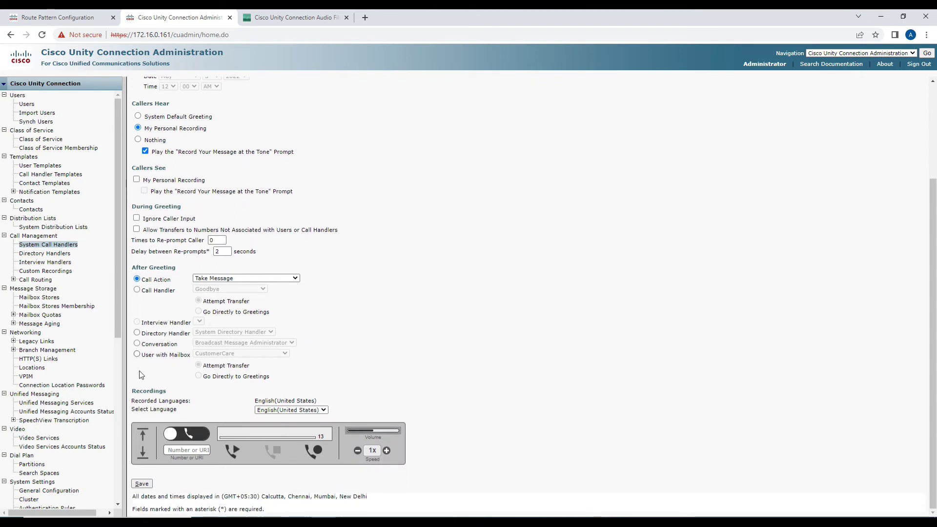
left_click(137, 355)
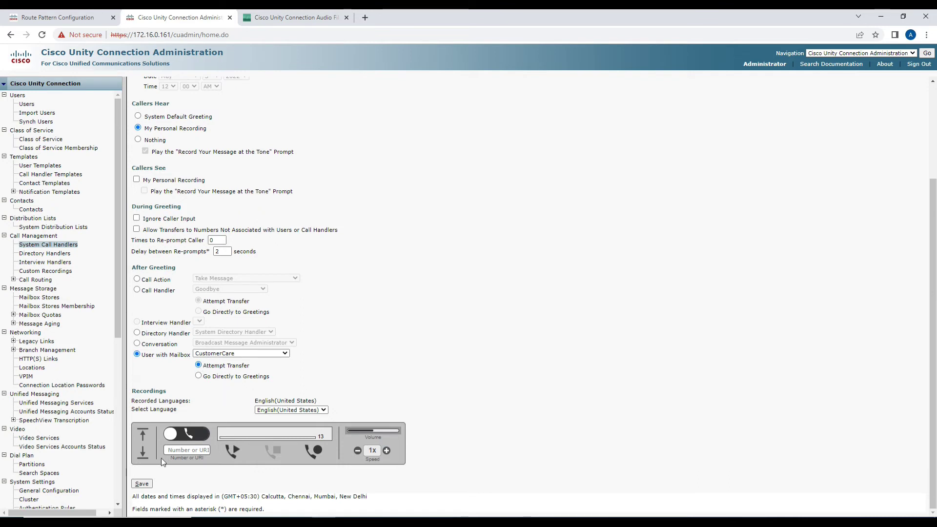
left_click(143, 483)
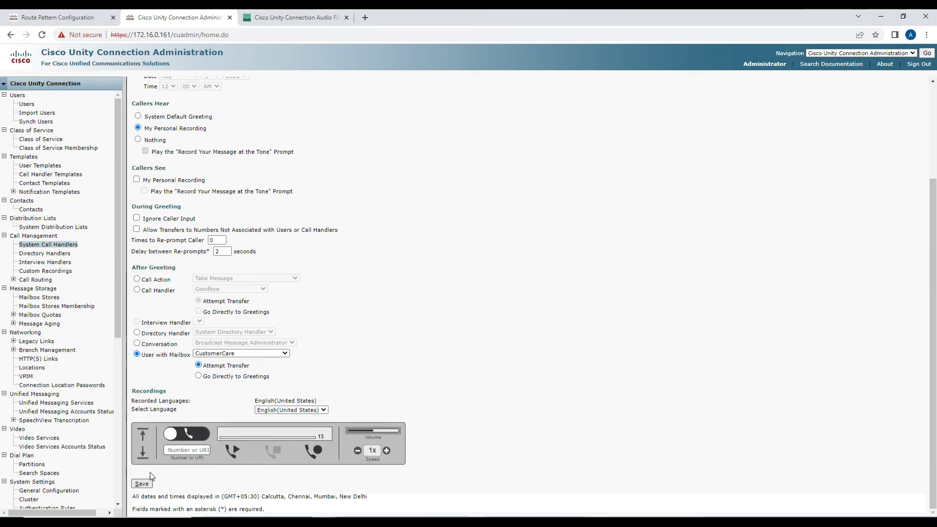
left_click_drag(142, 359, 189, 363)
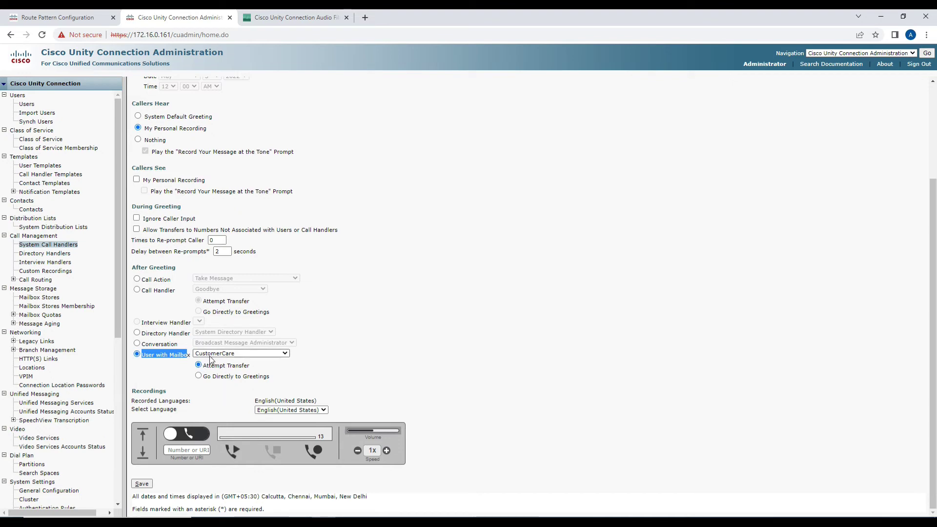
left_click(142, 484)
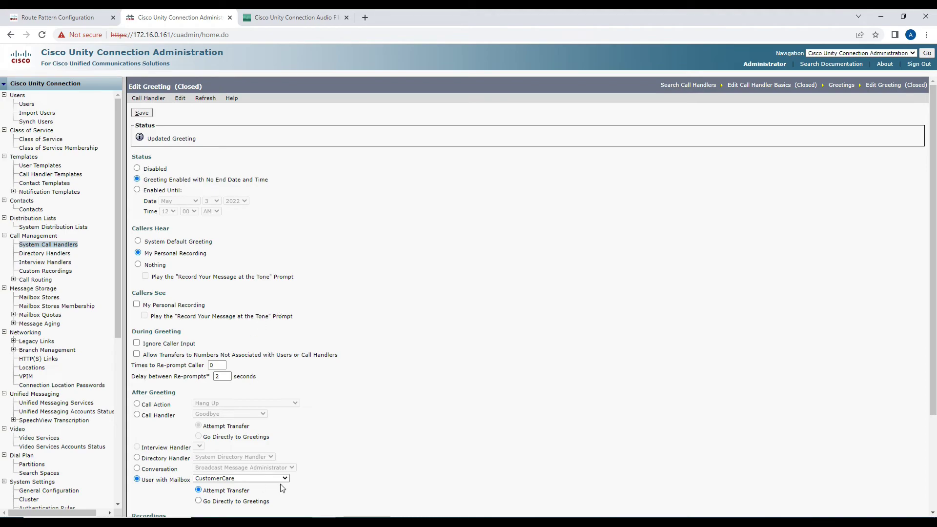
left_click(308, 515)
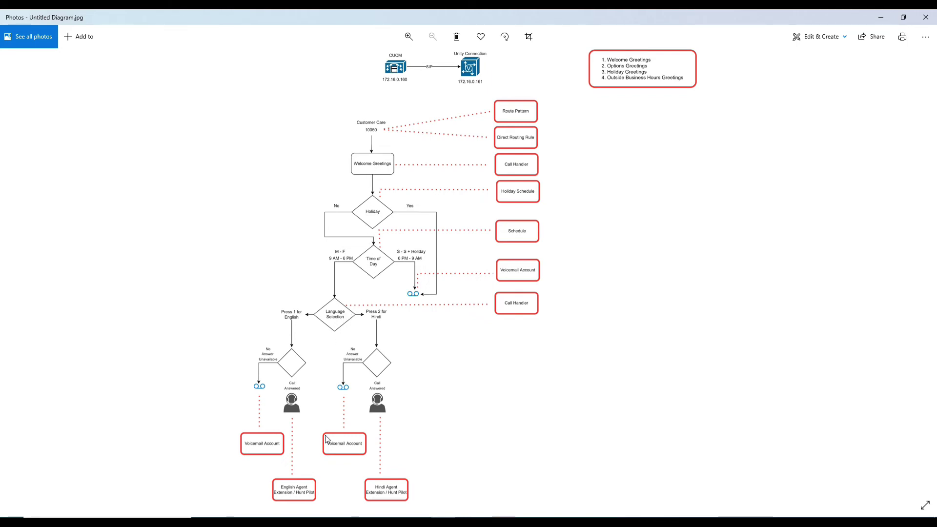
left_click(324, 521)
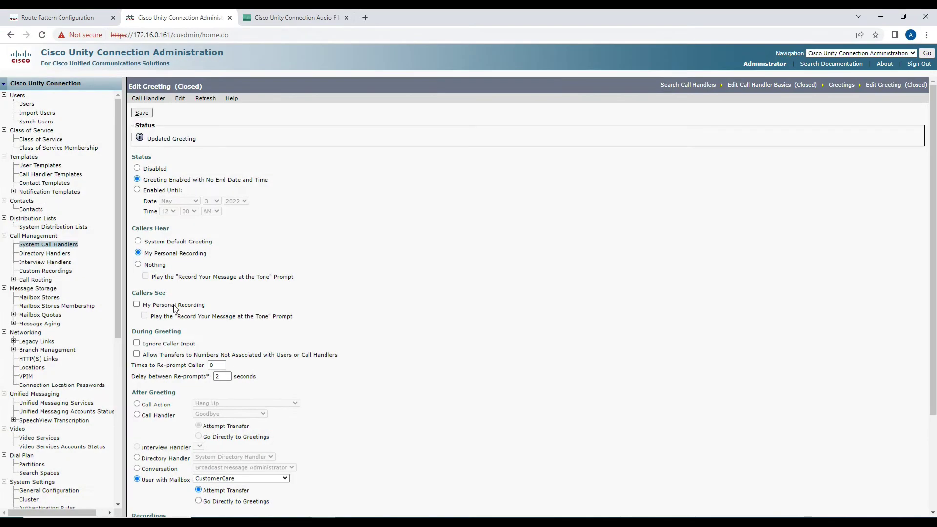
Add a system call handler with display name WelcomeGreetings and save it.
left_click(63, 245)
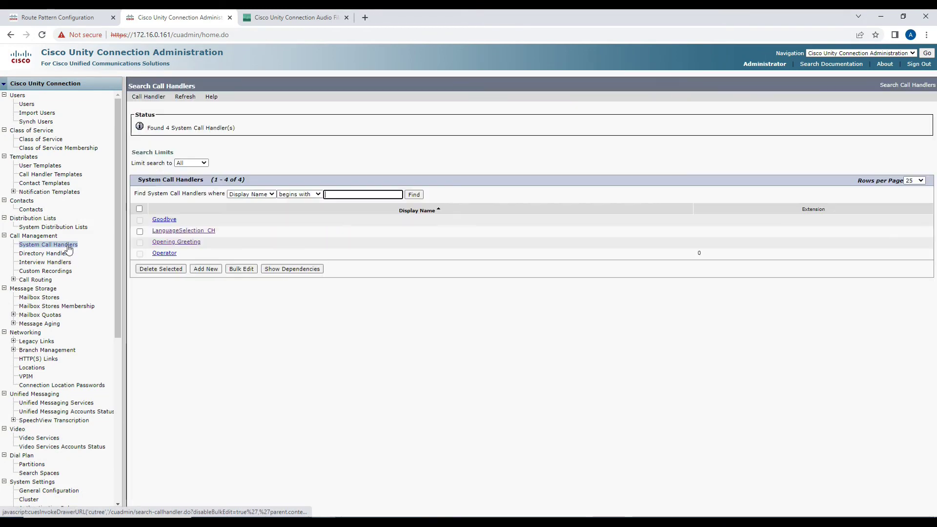
left_click(207, 269)
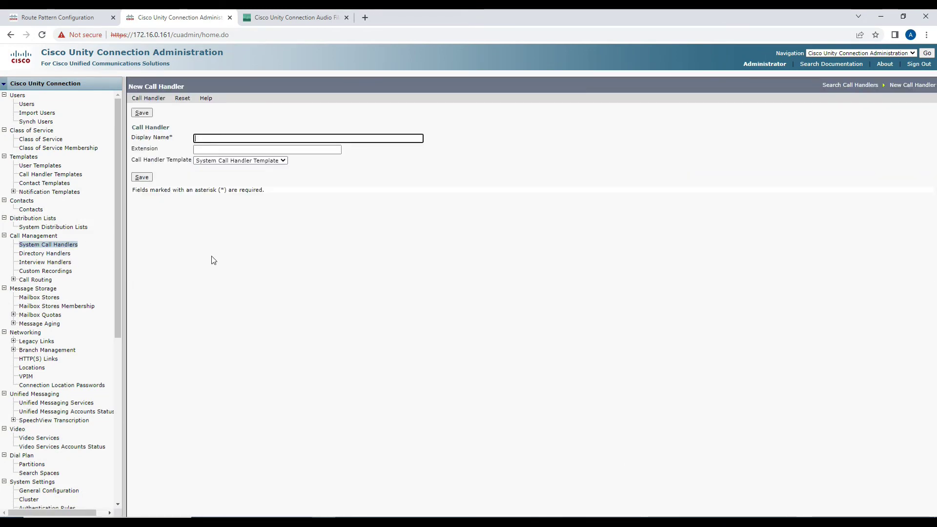
type("Welcome")
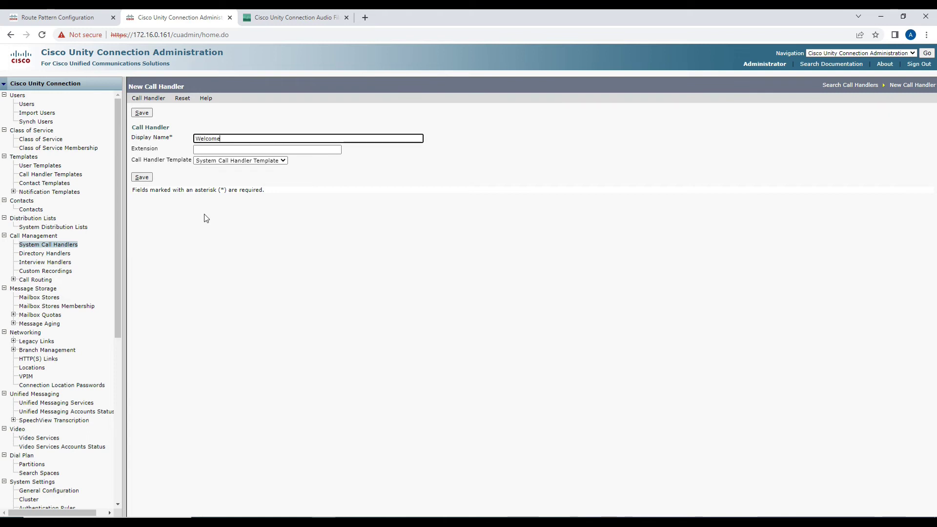
type("Greetings")
key("Tab")
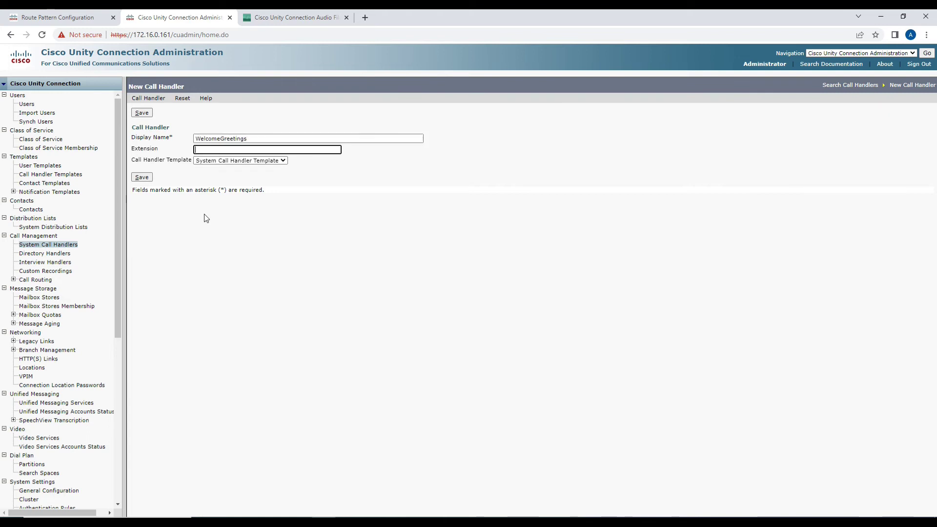
left_click(149, 180)
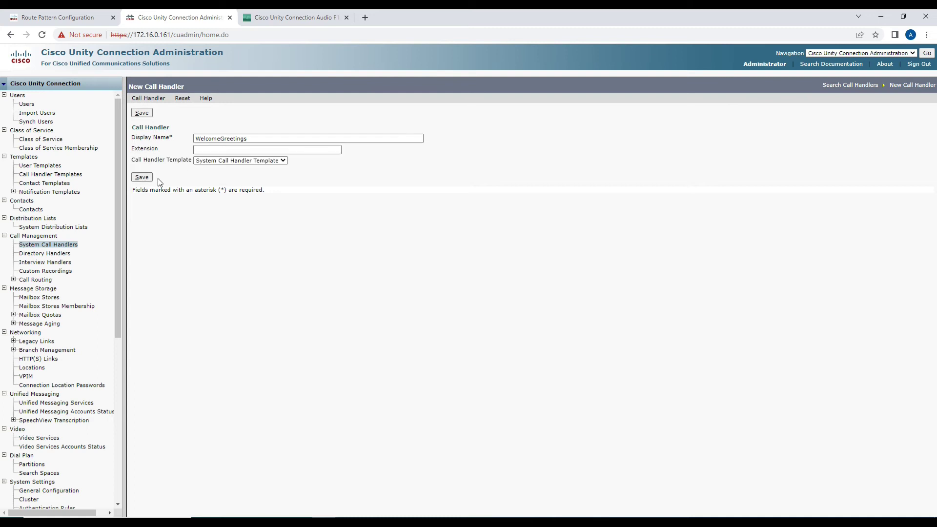
left_click(203, 202)
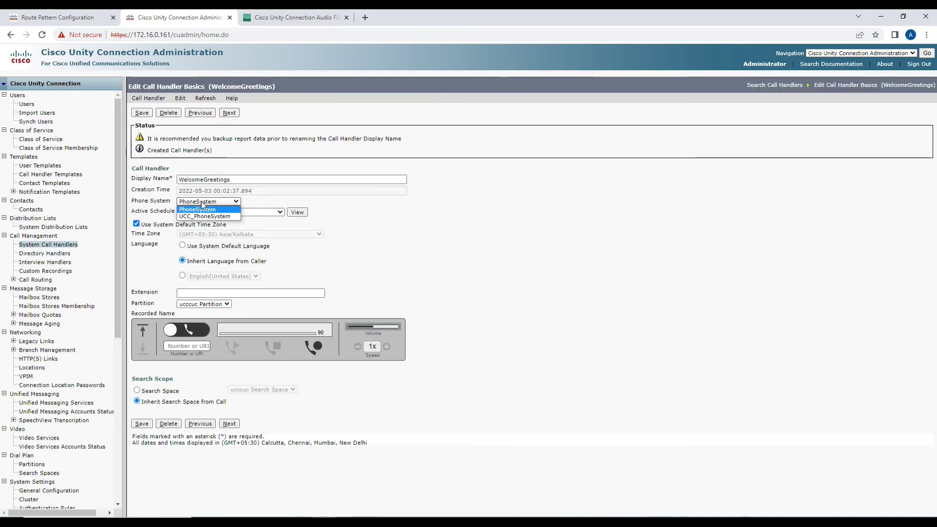
Set WelcomeGreetings' phone system to UCC_PhoneSystem, save, and keep the All Hours schedule.
left_click(203, 216)
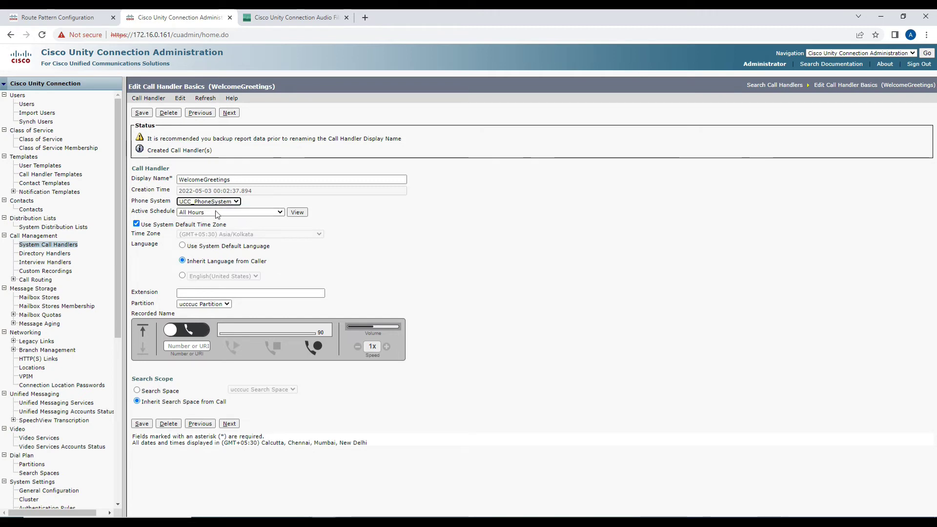
left_click(142, 113)
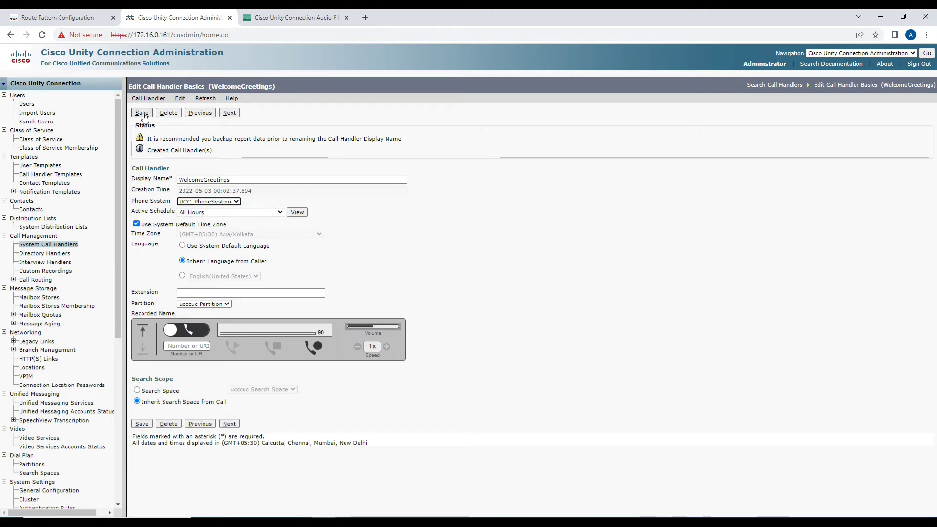
left_click(195, 212)
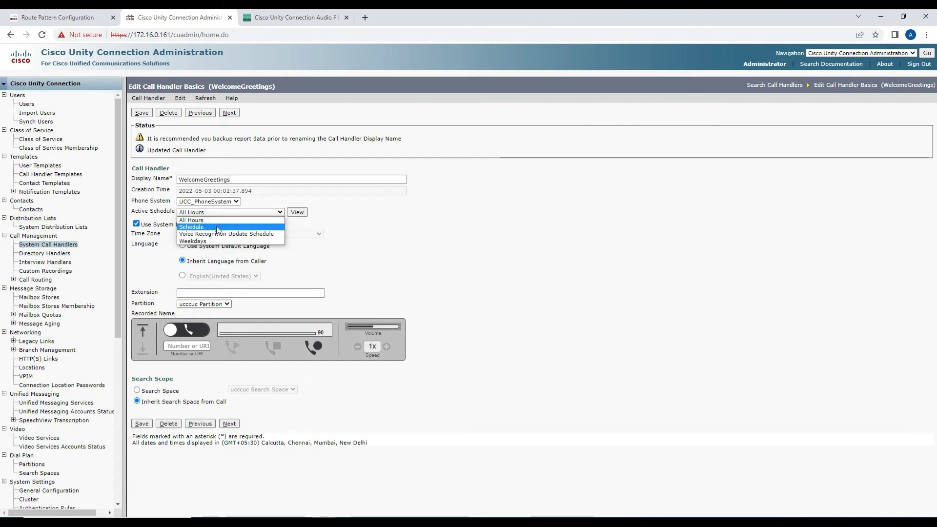
left_click(345, 385)
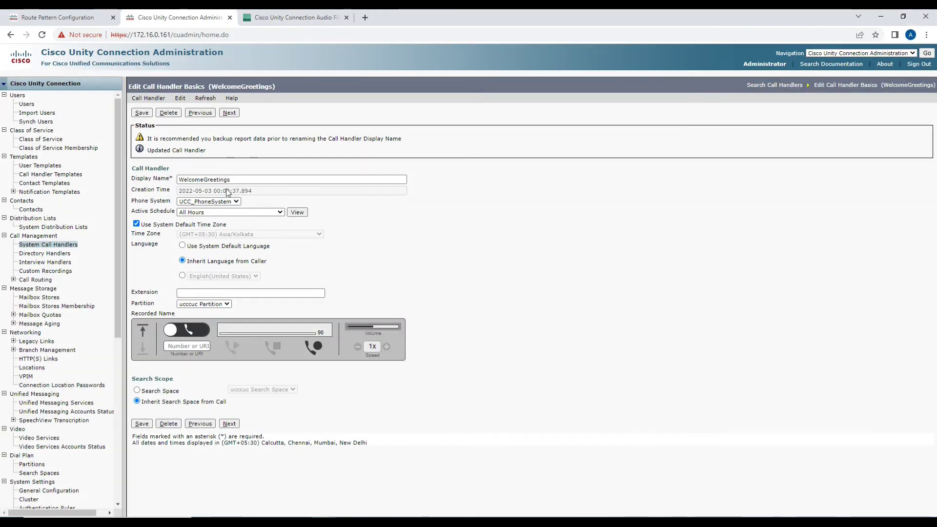
left_click(181, 100)
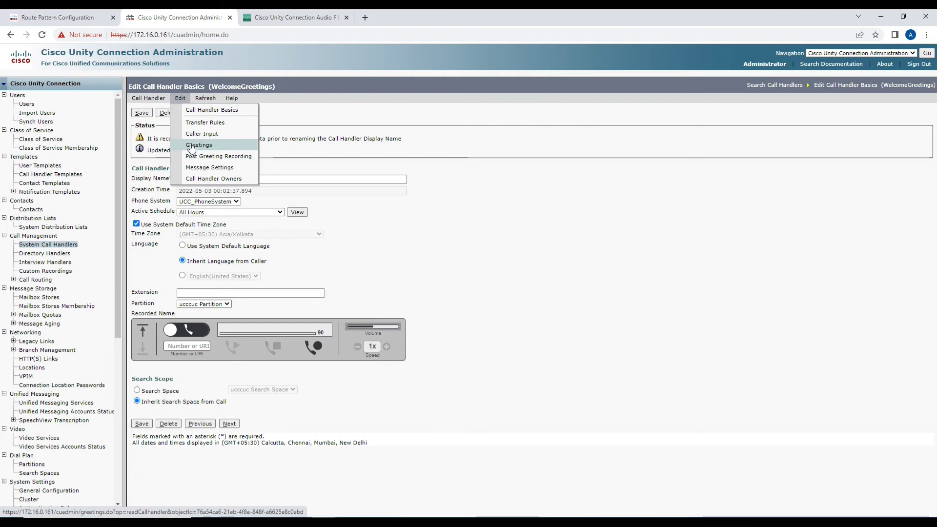
Make the WelcomeGreetings Standard greeting play the uploaded UCCDemo.wav personal recording.
left_click(191, 146)
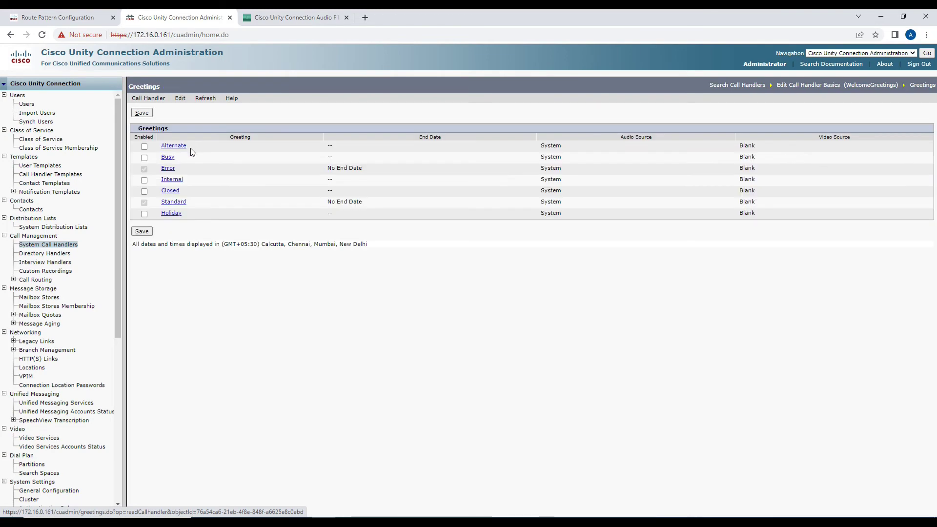
left_click(174, 202)
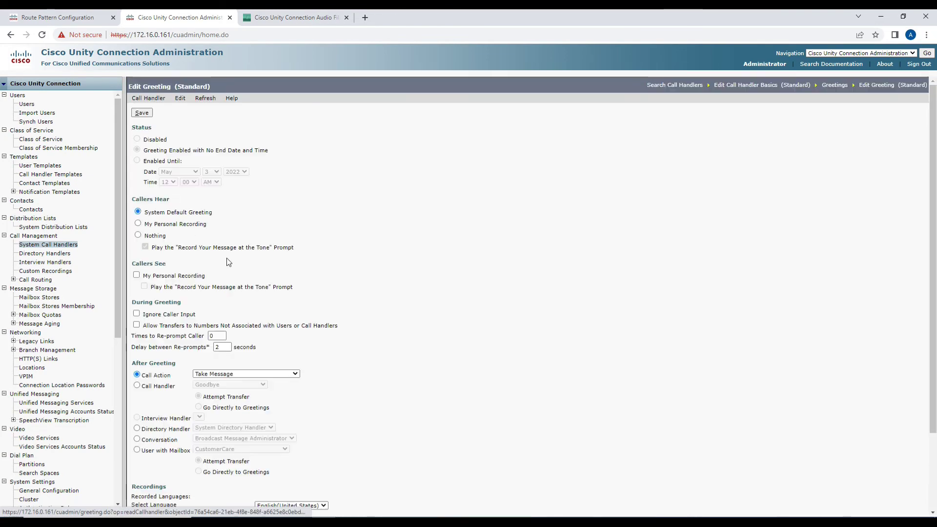
left_click(145, 225)
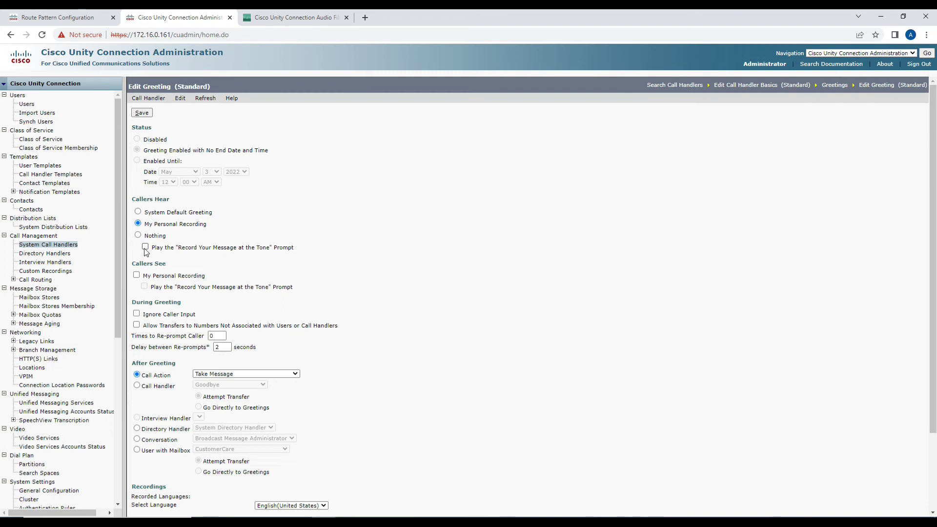
scroll(205, 349, "down", 2)
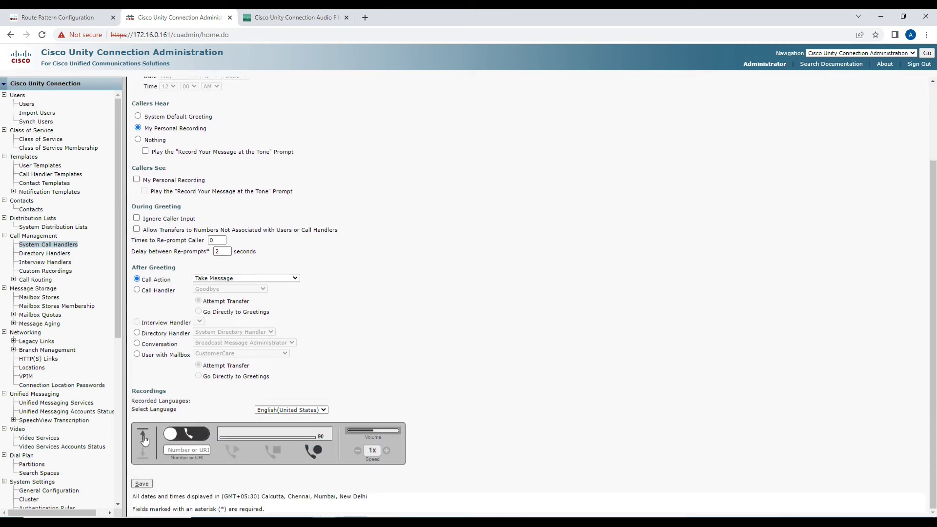
left_click(143, 437)
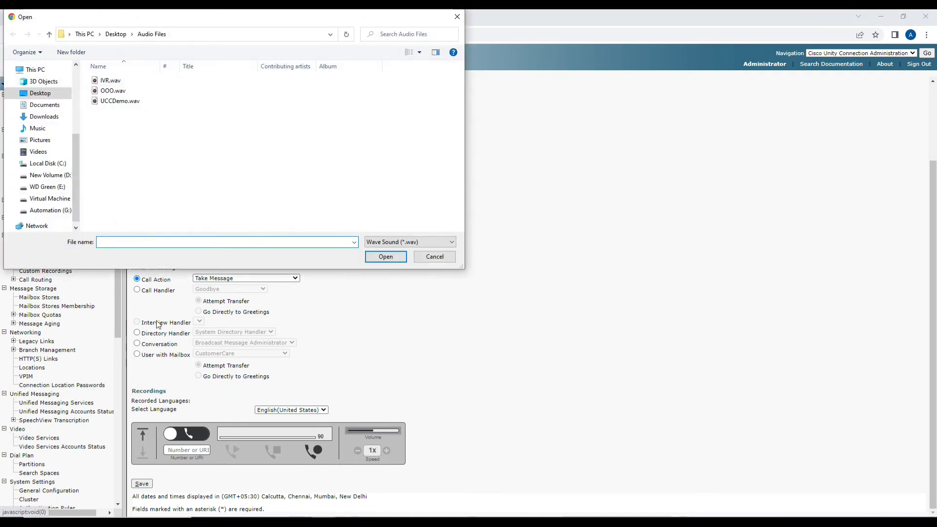
left_click(119, 102)
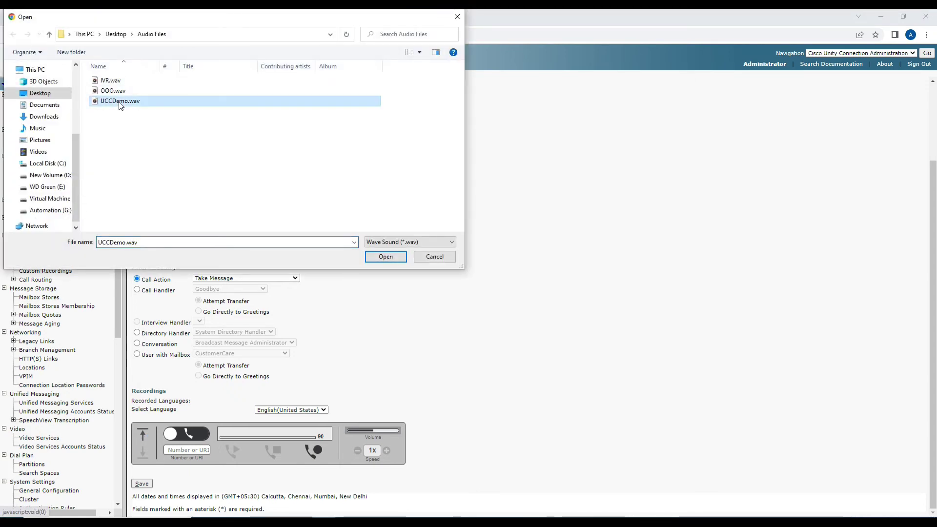
left_click(386, 258)
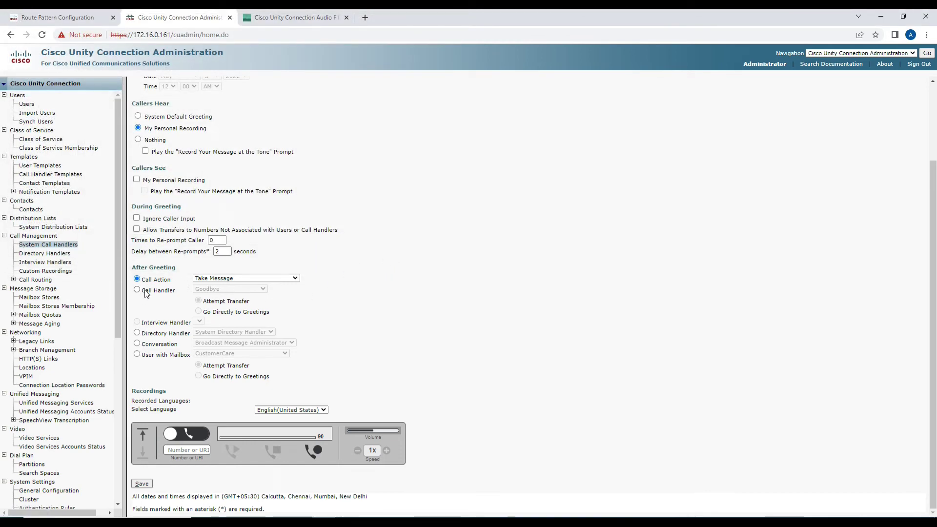
Send callers to the LanguageSelection_CH call handler after the greeting and save.
left_click(213, 279)
left_click(213, 279)
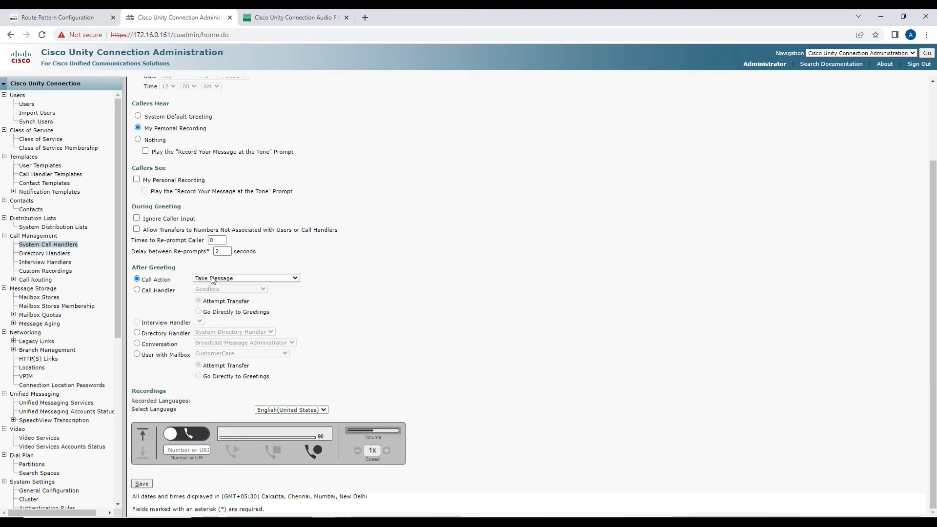
left_click(137, 290)
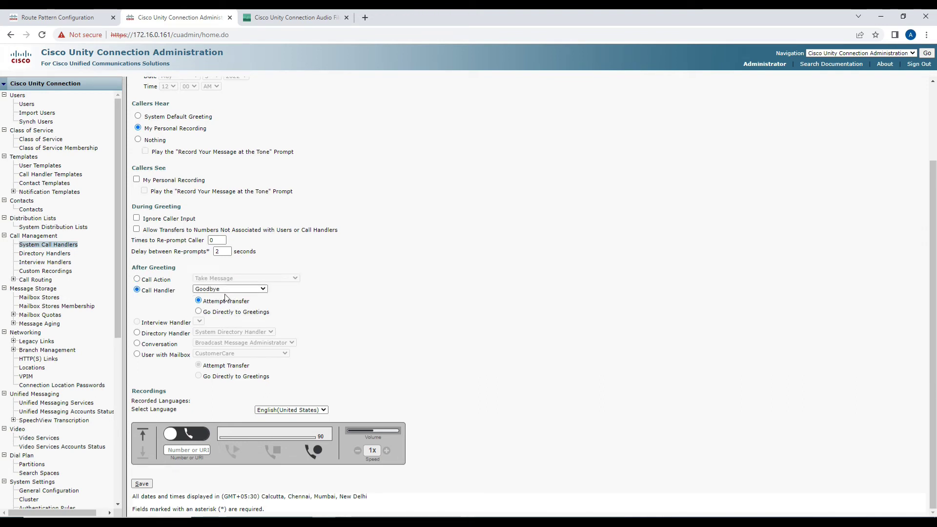
left_click(224, 290)
left_click(243, 306)
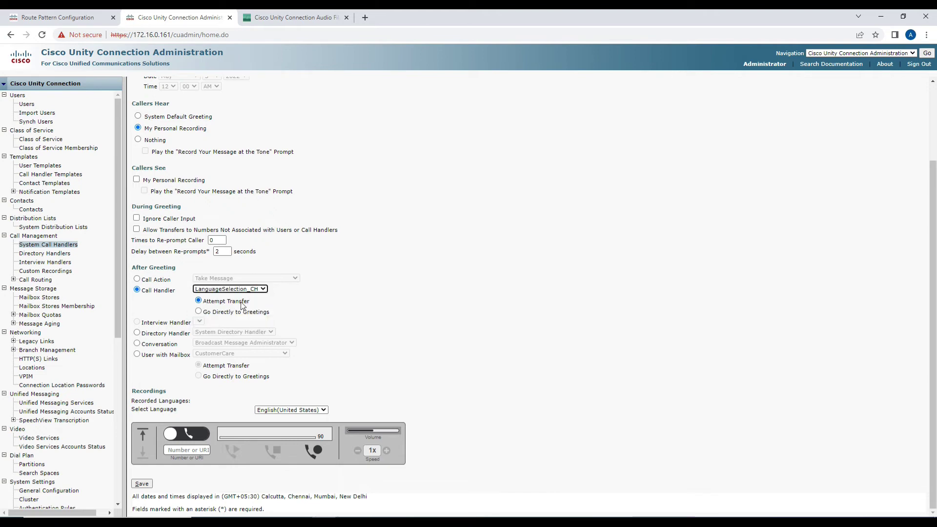
left_click(146, 484)
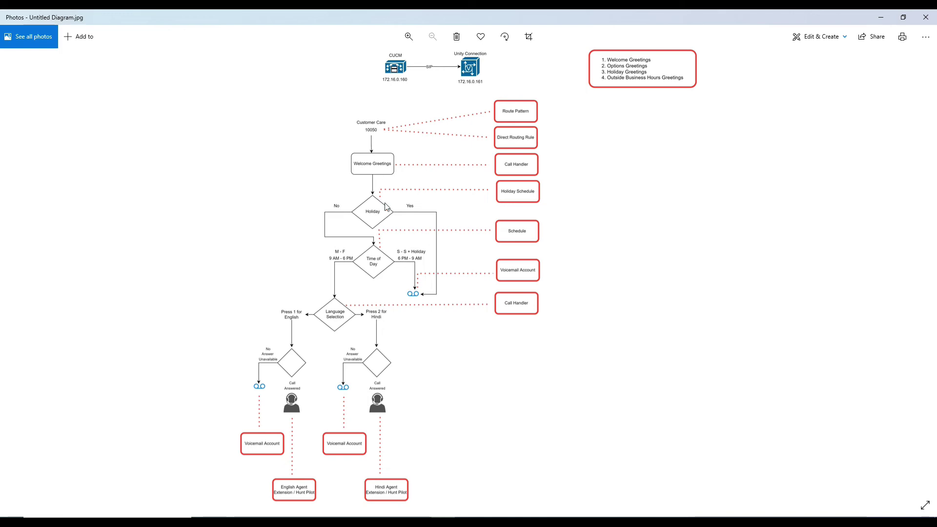
Create a new direct routing rule named CustomerCare_DRR.
key("alt+Tab")
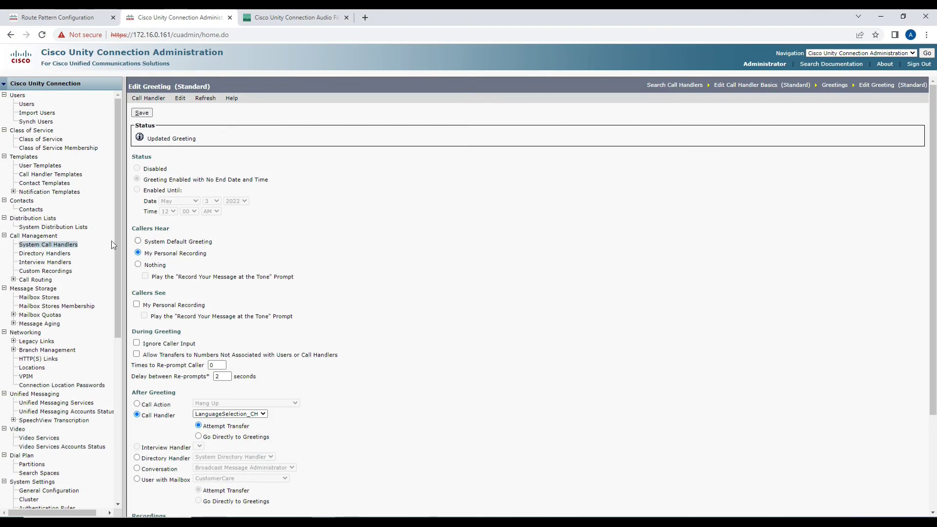
left_click(13, 280)
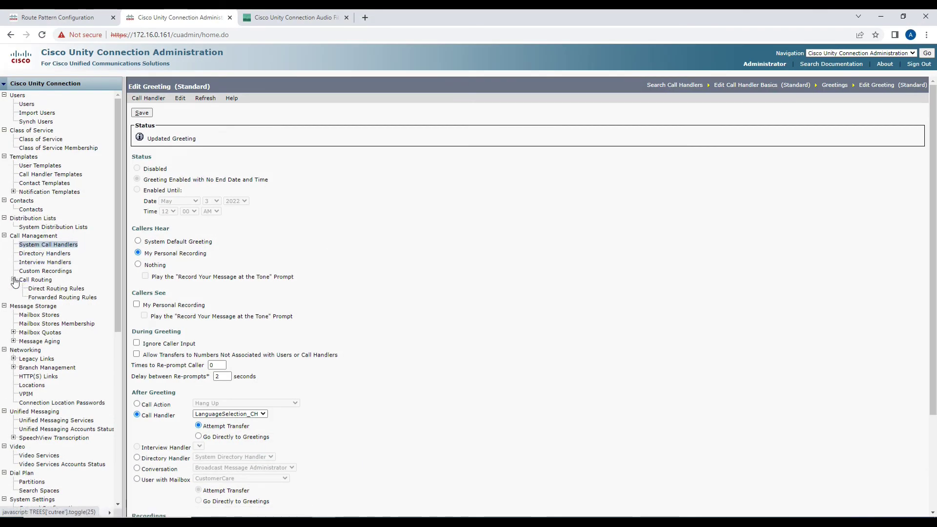
left_click(51, 289)
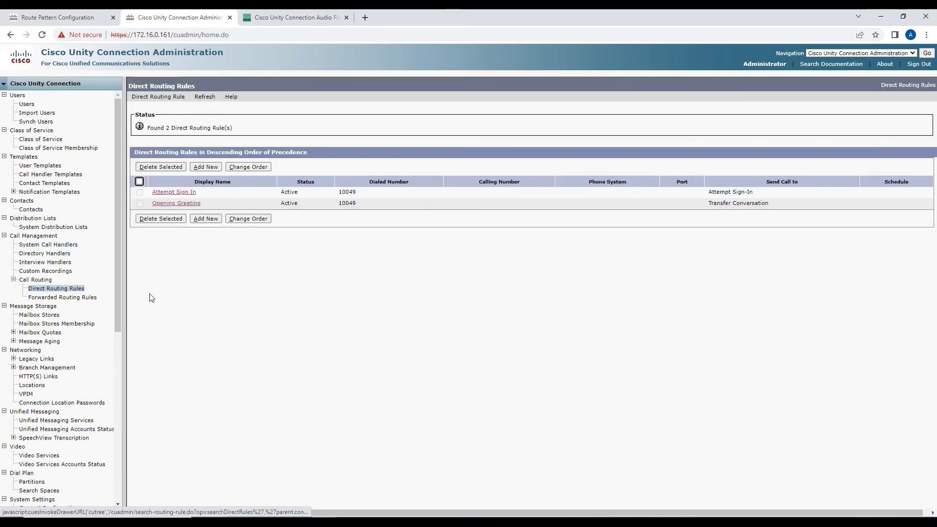
left_click(210, 218)
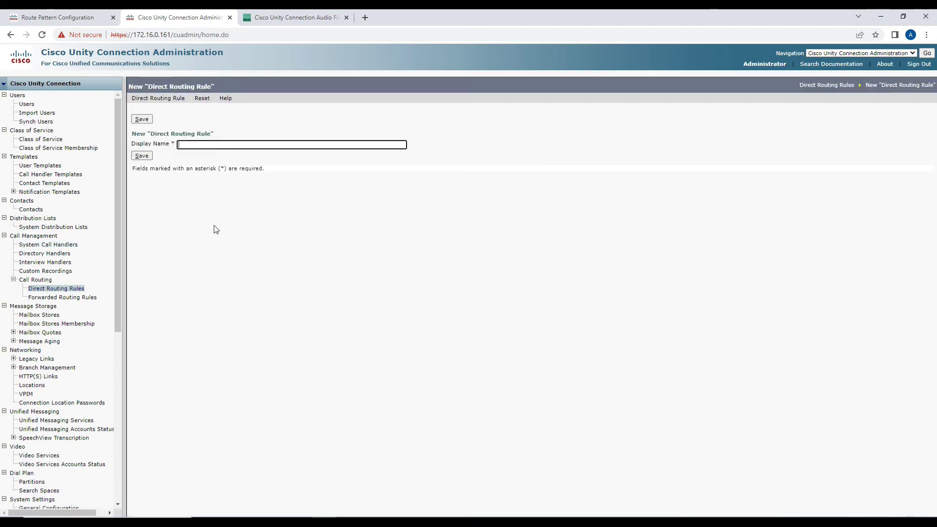
type("Cusromwe")
key("ctrl+a")
type("Custome")
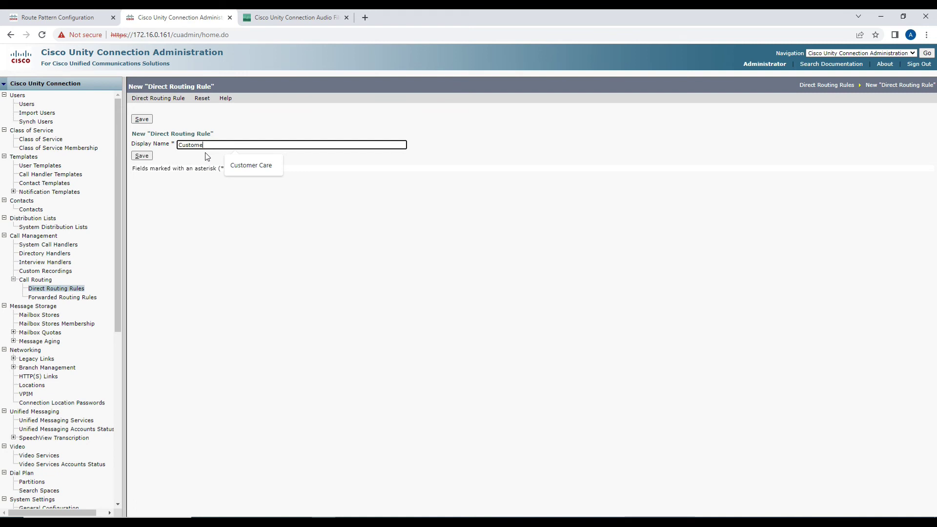
type("rCare_DRR")
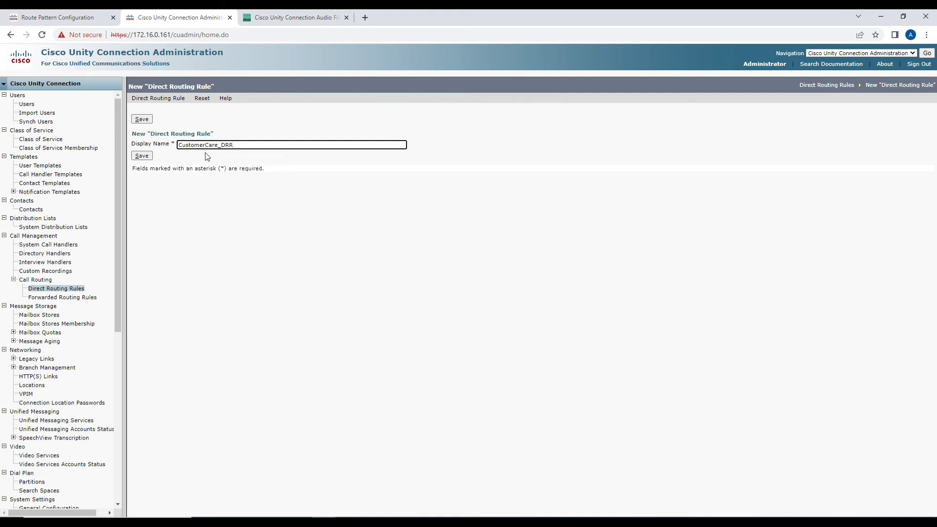
left_click(142, 156)
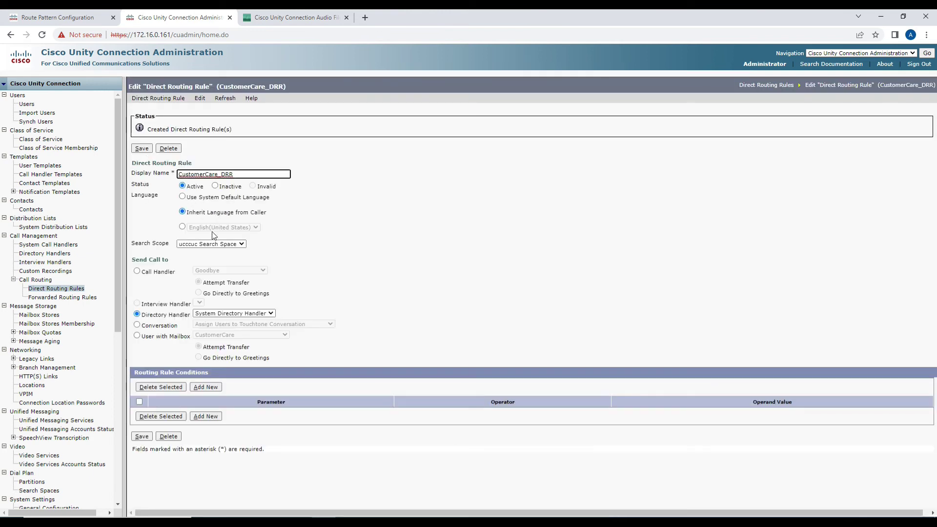
Point CustomerCare_DRR at the WelcomeGreetings call handler and save the rule.
left_click(137, 272)
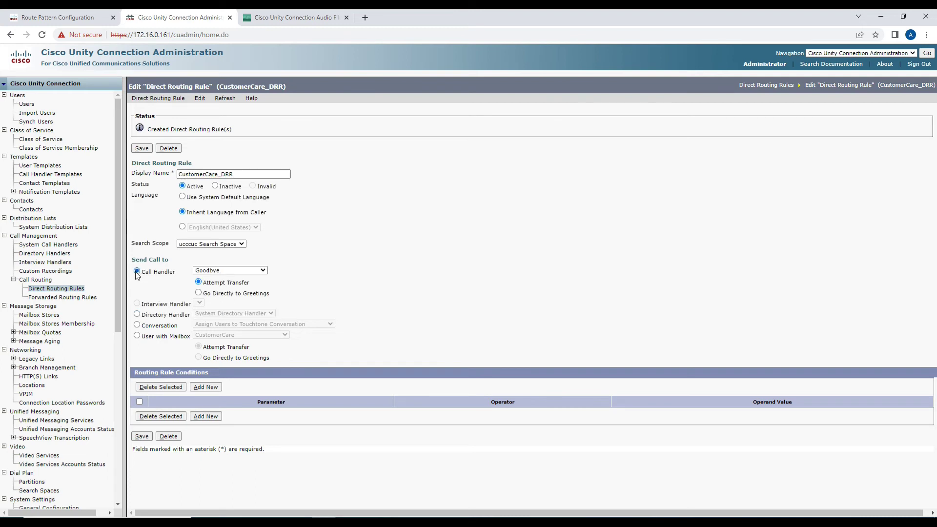
left_click(228, 270)
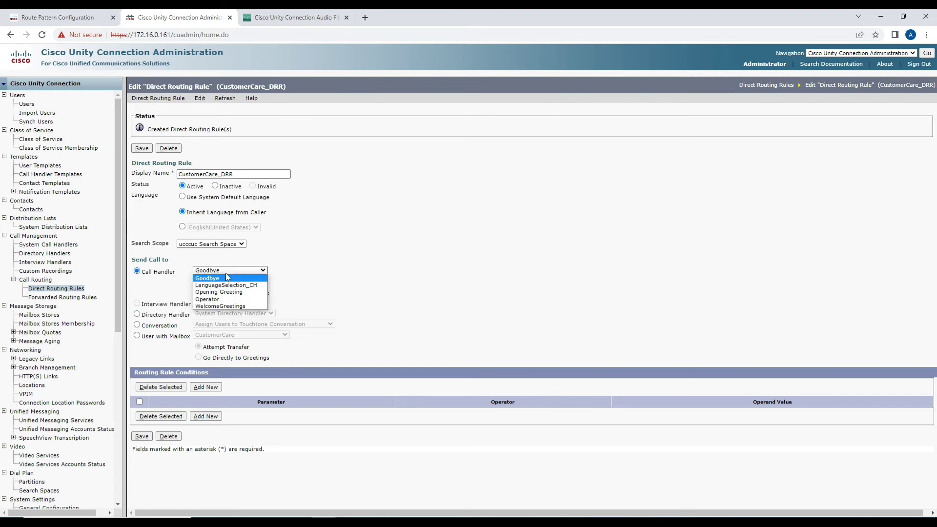
left_click(227, 306)
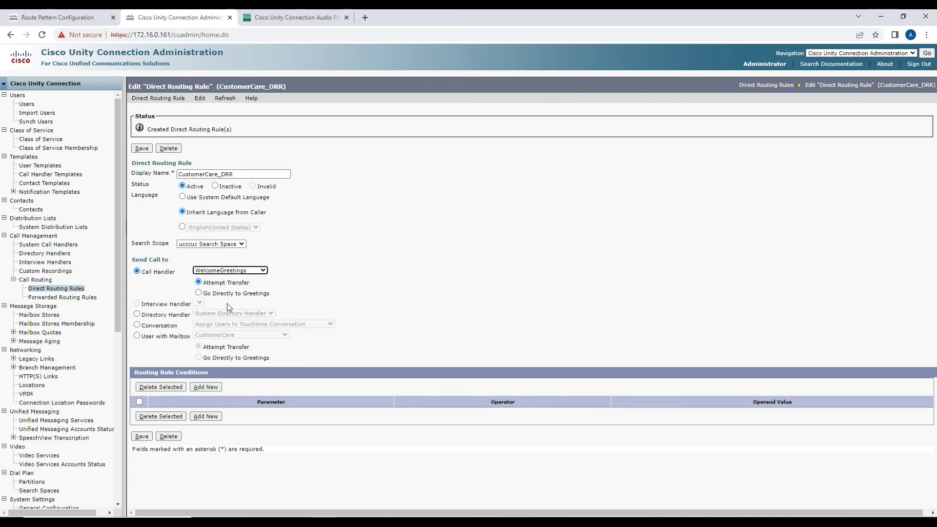
left_click(141, 436)
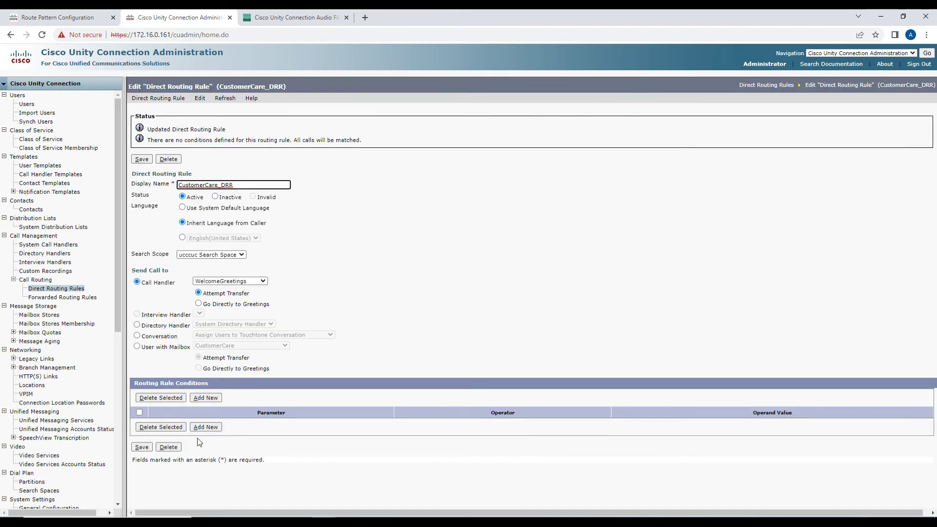
left_click(204, 427)
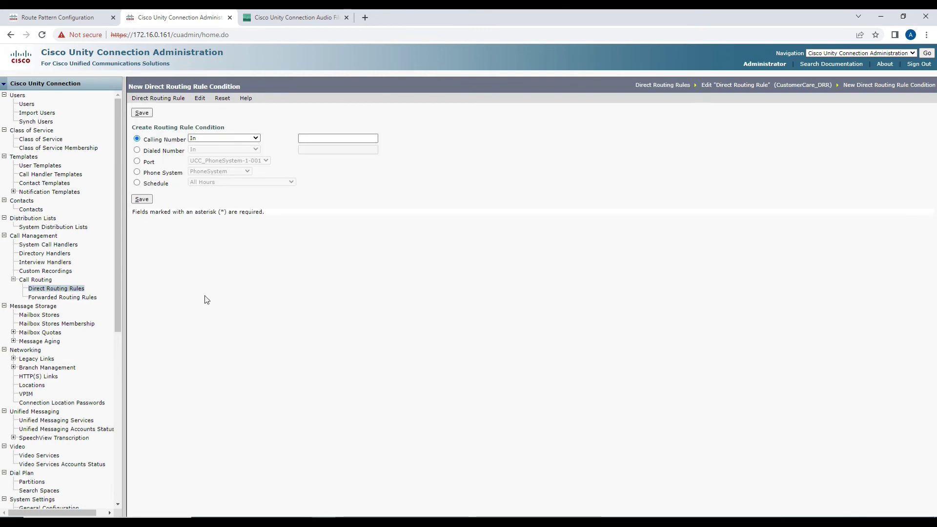
Add a Dialed Number In 10050 condition to CustomerCare_DRR and return to the rules list.
left_click(137, 151)
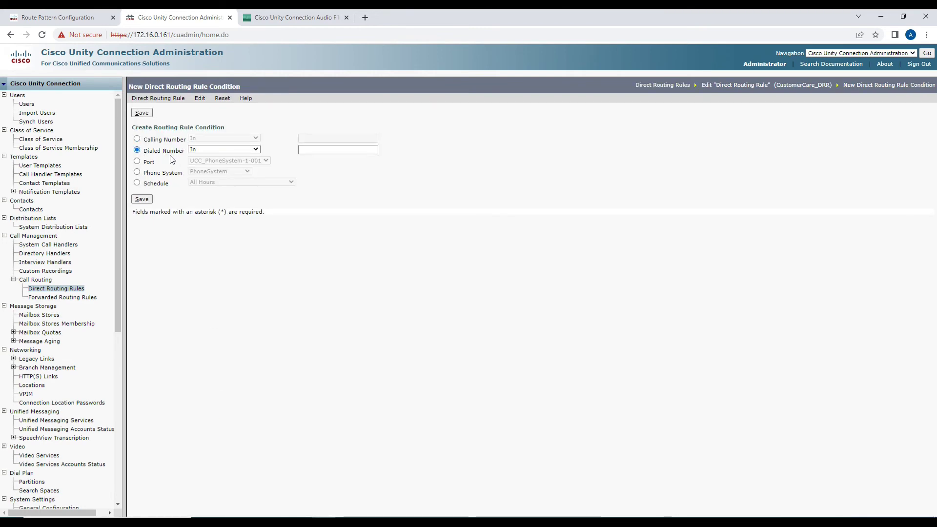
key("alt+Tab")
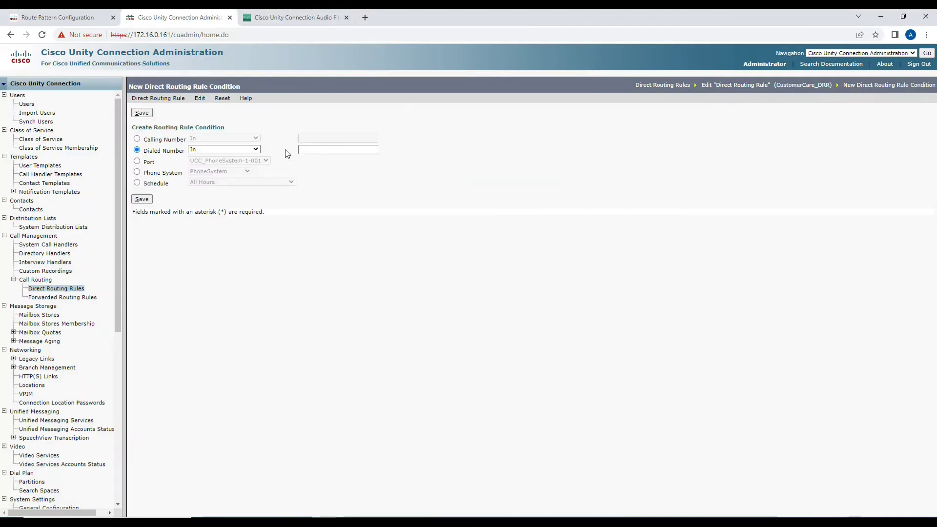
left_click(318, 150)
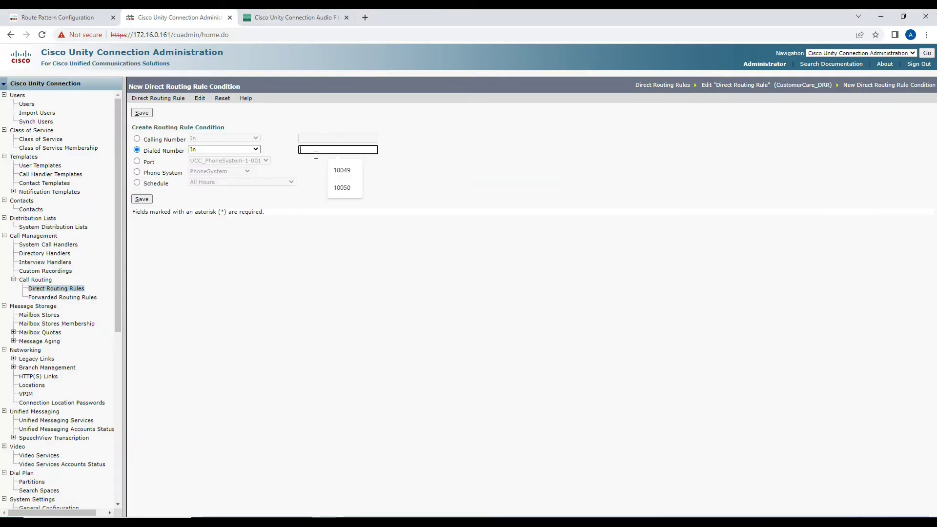
type("10050")
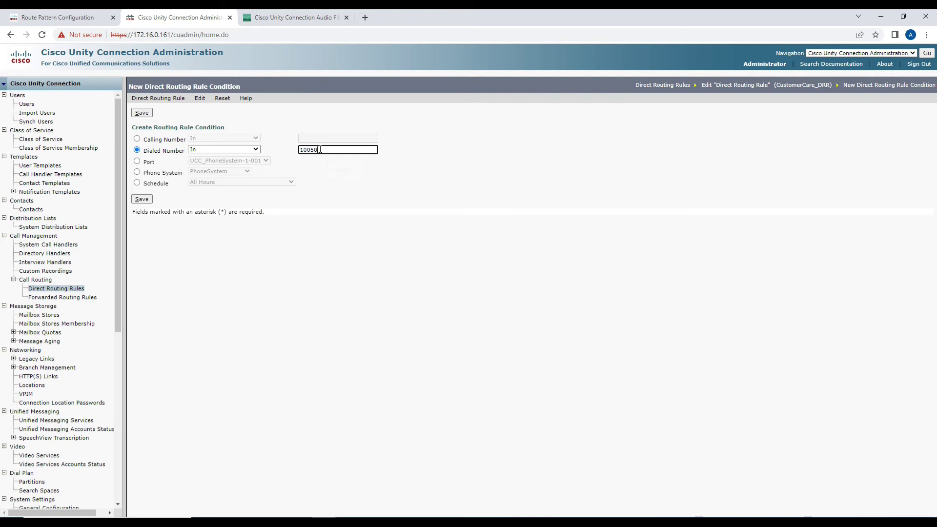
left_click(198, 191)
left_click_drag(143, 151, 183, 157)
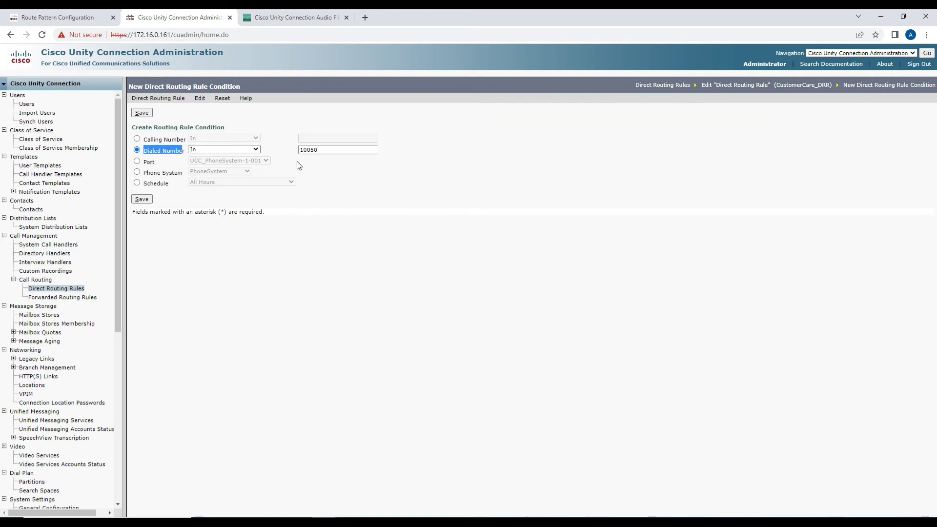
left_click(147, 200)
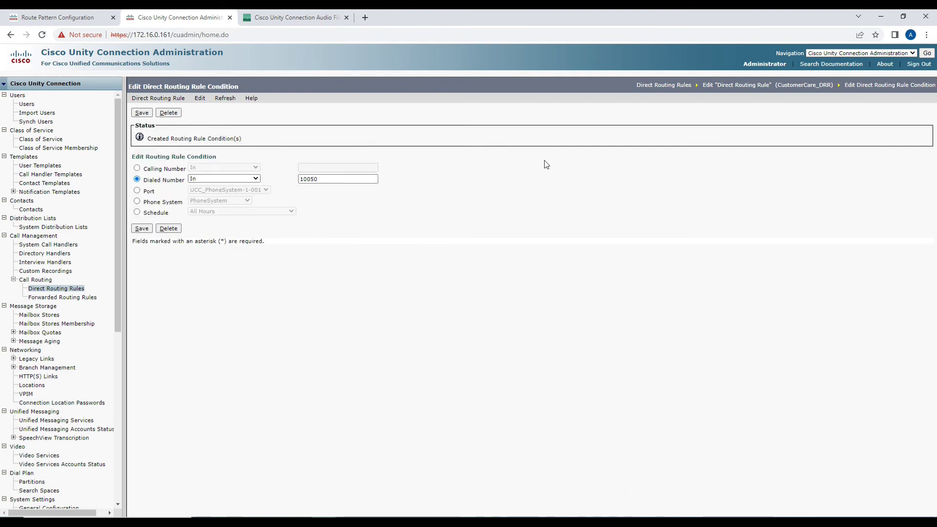
left_click(721, 87)
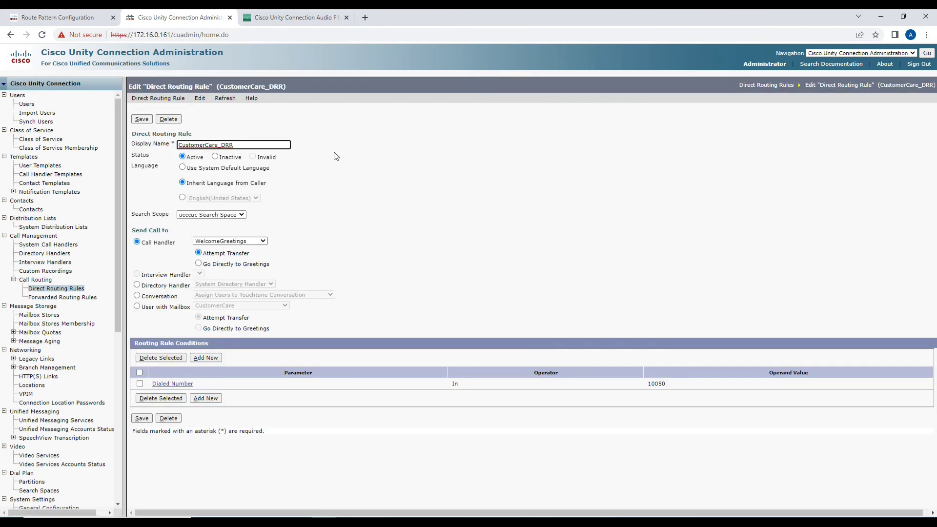
left_click(757, 87)
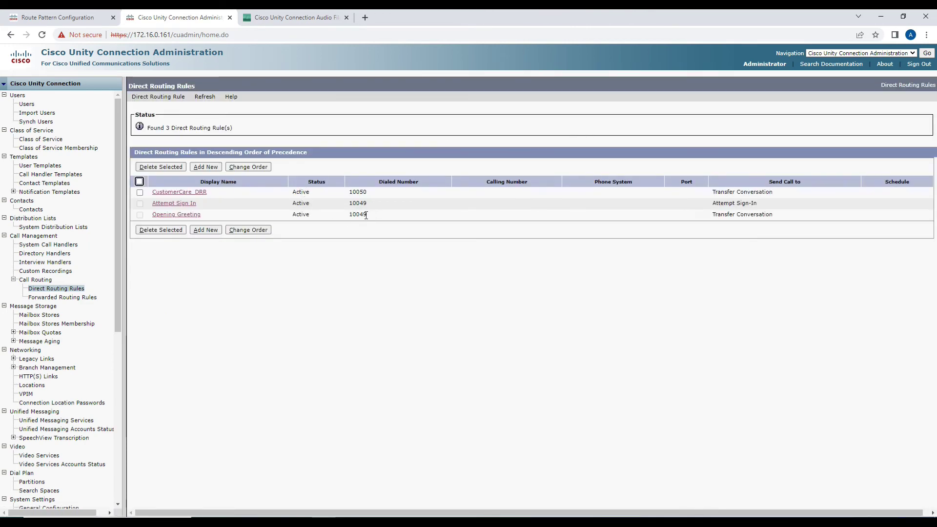
Check CustomerCare_DRR's 10050 entry in the rules list, then return to the Photos diagram.
left_click_drag(349, 192, 366, 193)
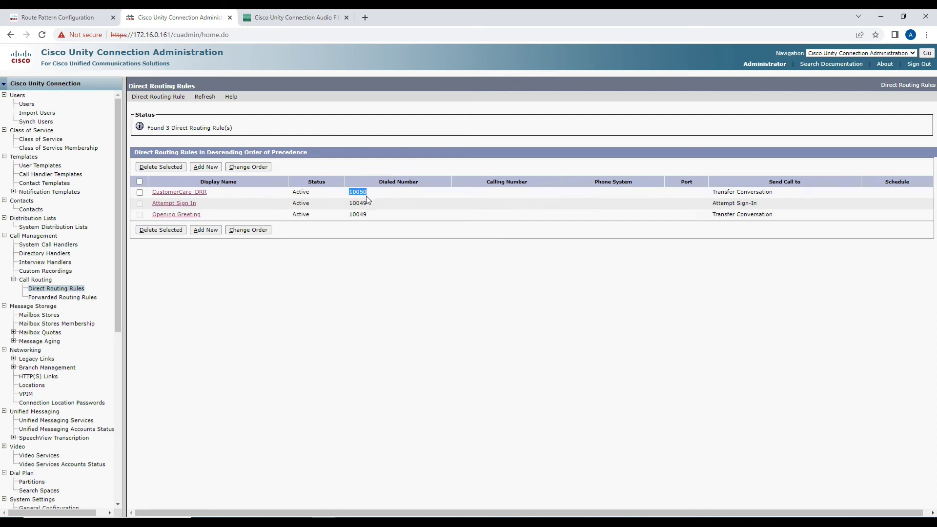
left_click(205, 192)
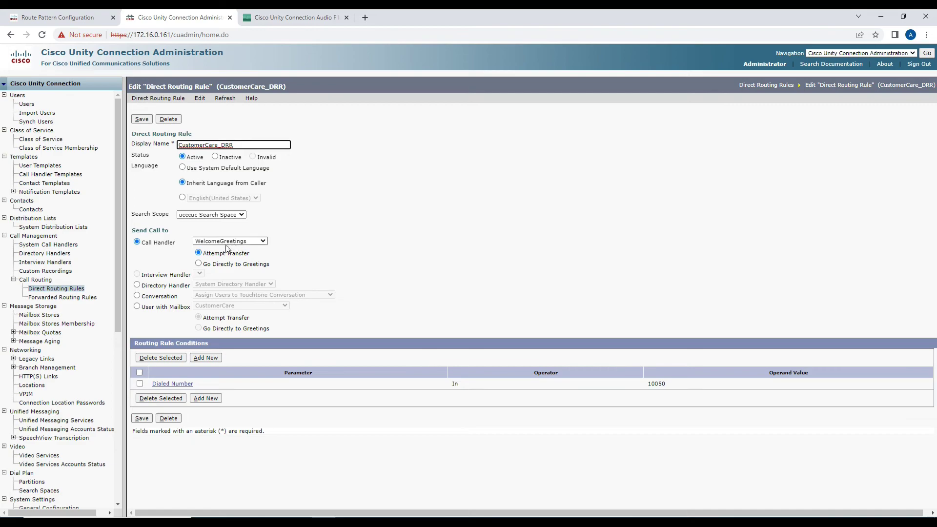
left_click(415, 521)
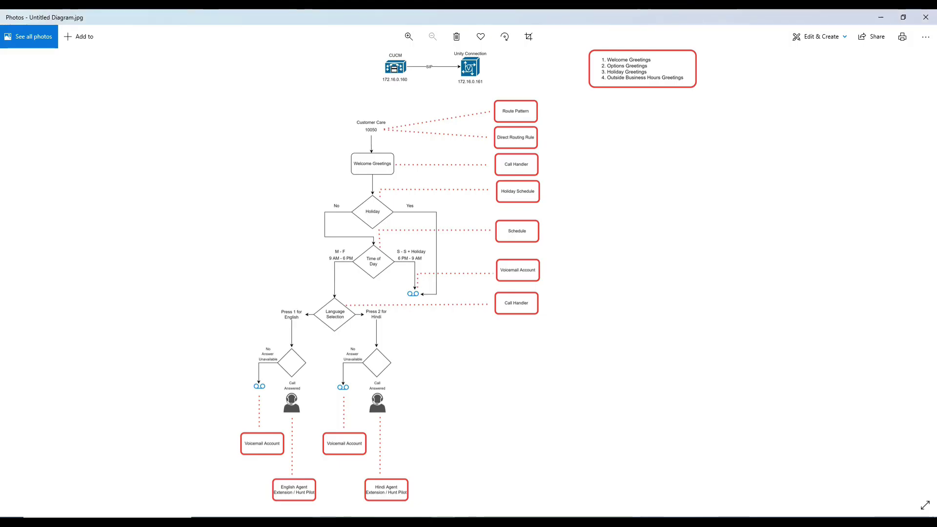
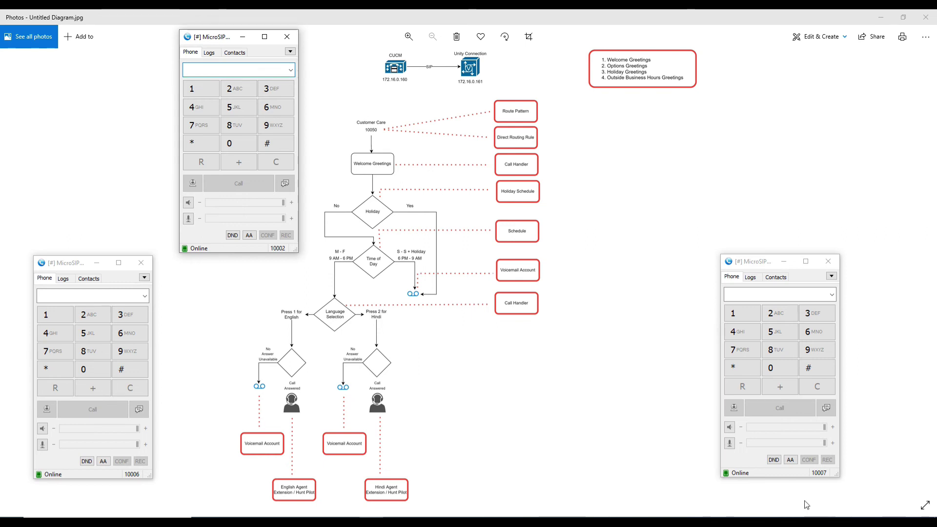
Open a PuTTY SSH session to the server at 172.16.0.161.
type("172.16.0.161")
key("Return")
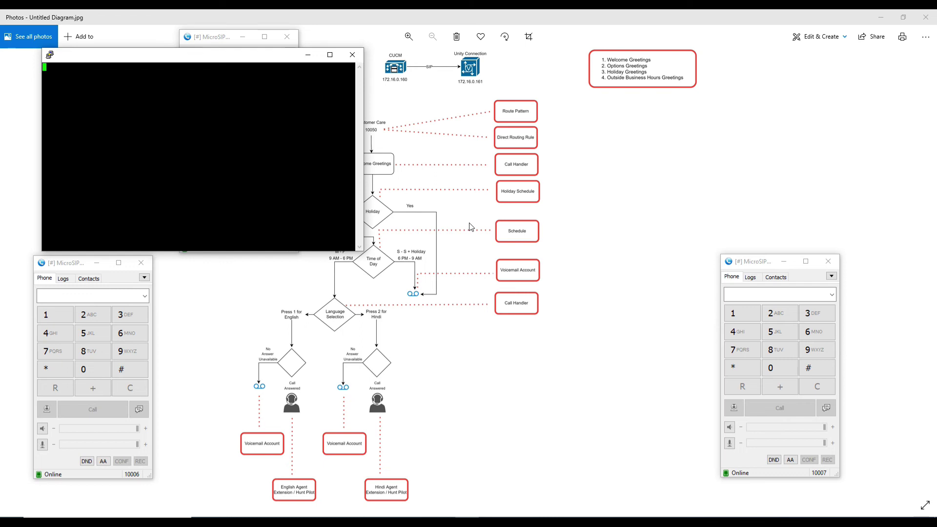
Log in to the server CLI as Administrator.
left_click_drag(251, 57, 480, 185)
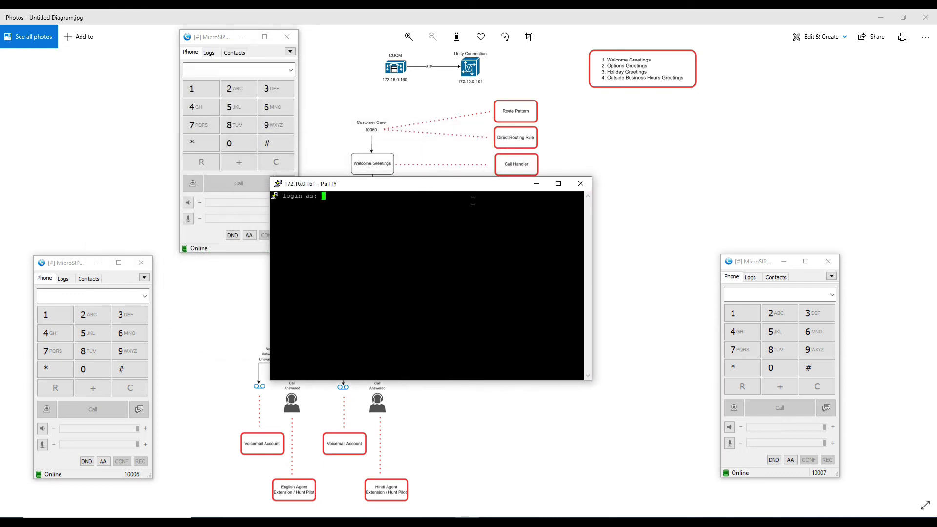
type("admin")
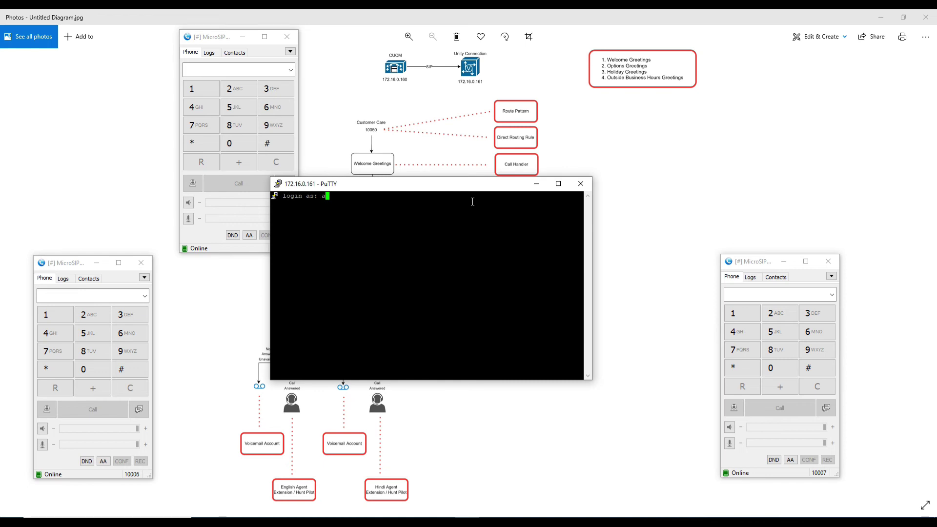
key("BackSpace")
key("BackSpace")
key("BackSpace")
key("BackSpace")
key("BackSpace")
type("Administrator")
key("Return")
key("Return")
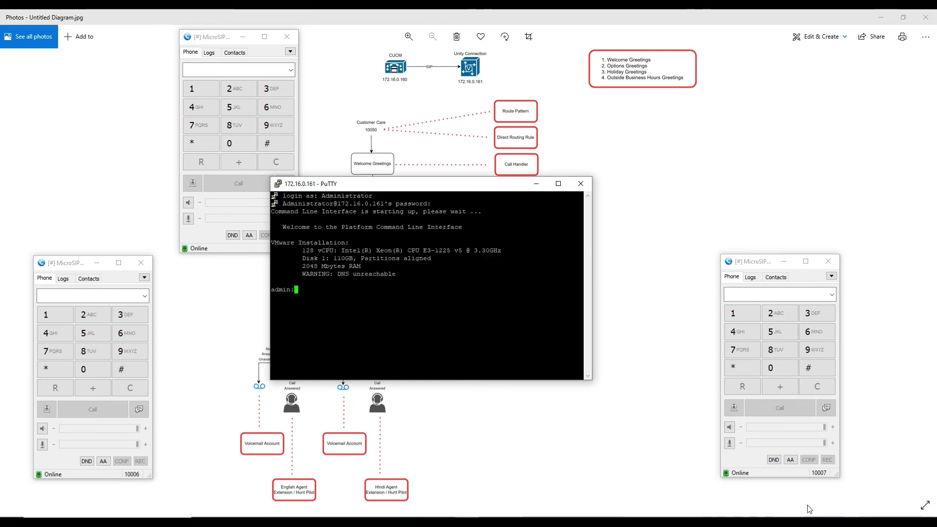
Run show status and highlight the server's current date and time.
type("show status")
key("Return")
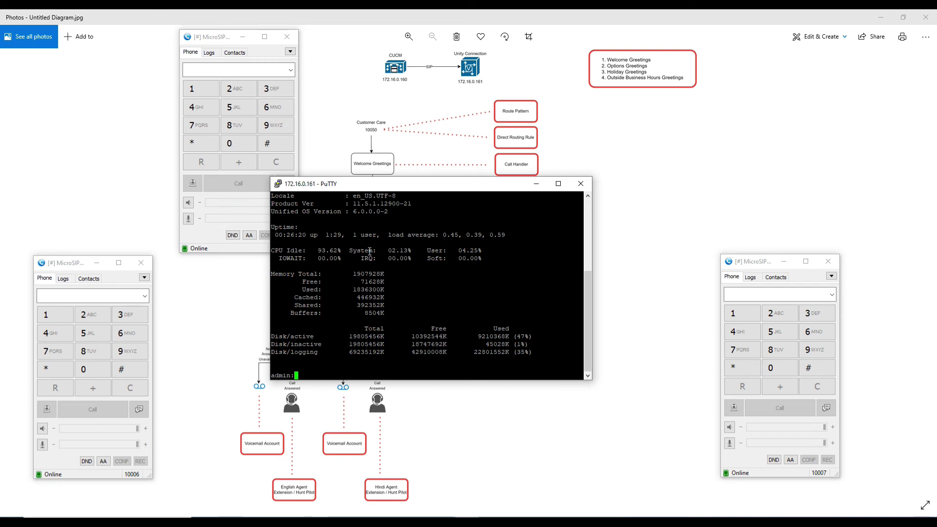
scroll(369, 252, "up", 4)
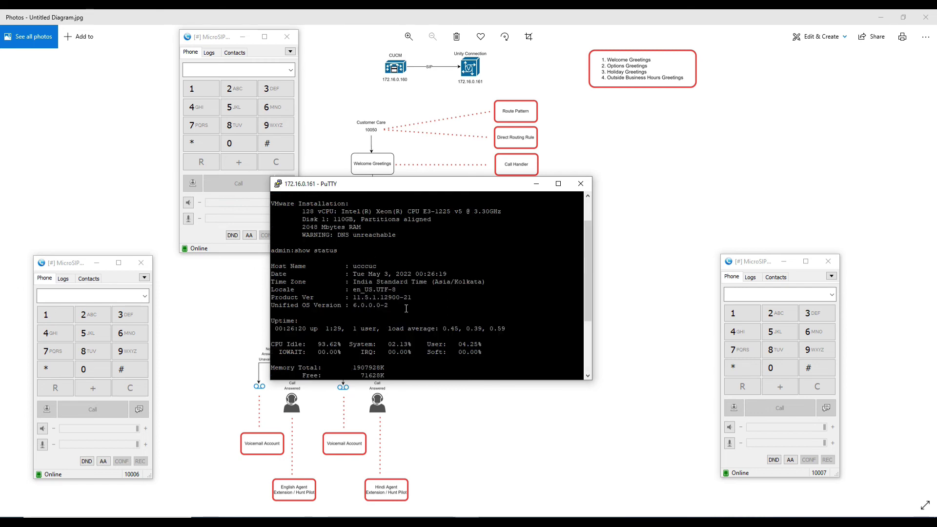
left_click_drag(357, 275, 449, 278)
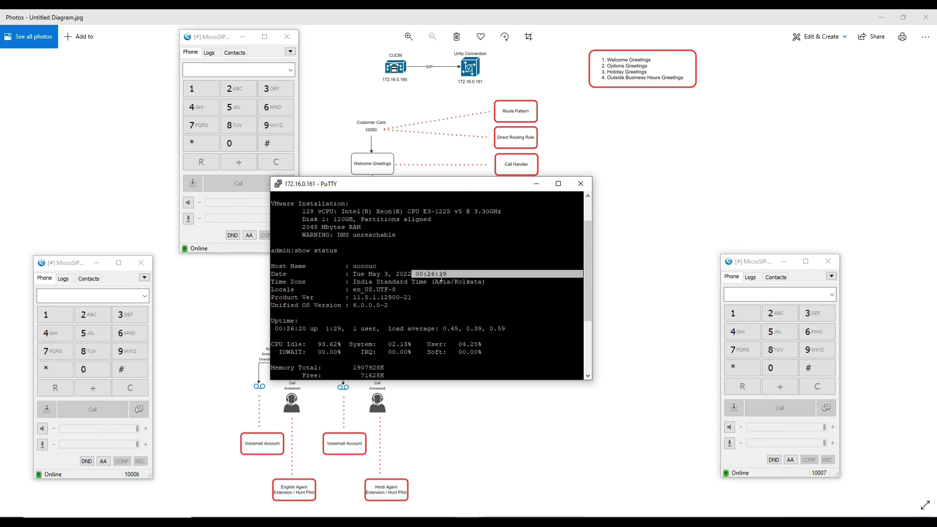
left_click(326, 518)
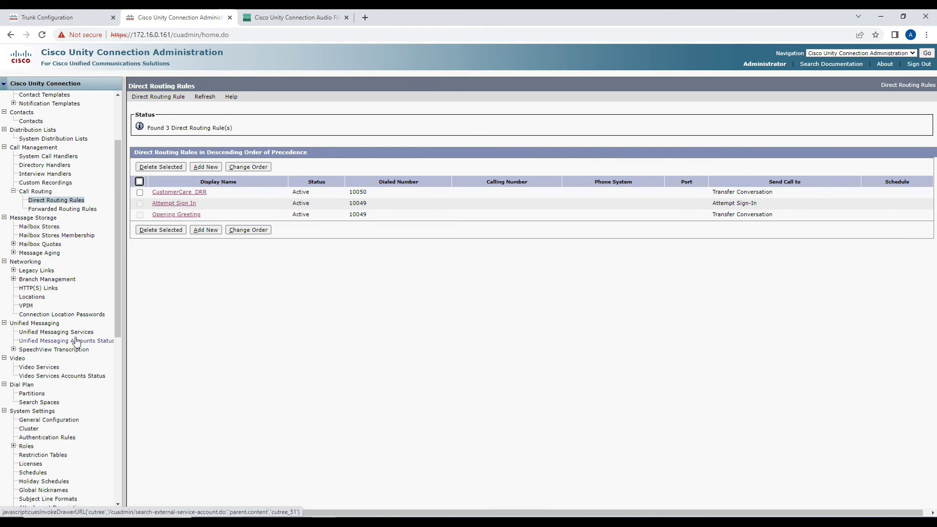
Open the Holidays schedule and highlight Eid's 03-May-2022 start and end dates.
scroll(72, 341, "down", 4)
left_click(61, 286)
left_click(164, 194)
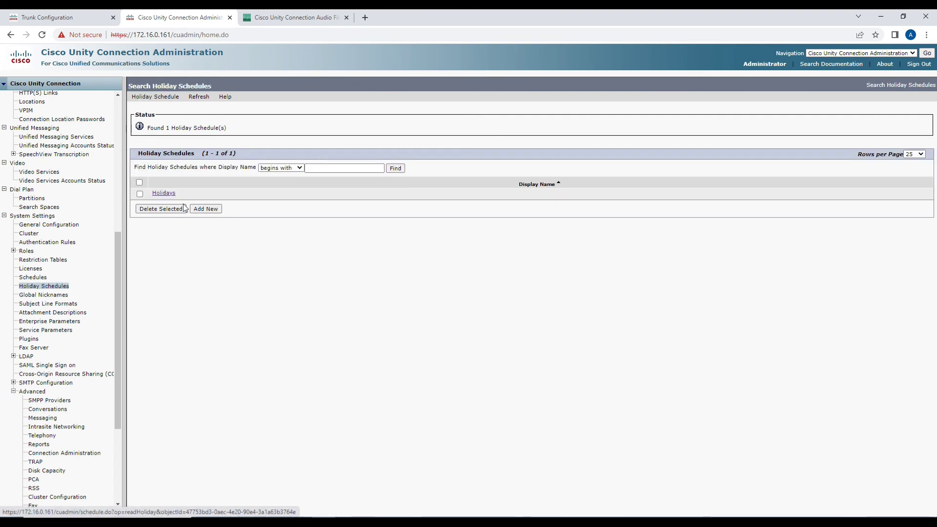
left_click_drag(321, 195, 373, 198)
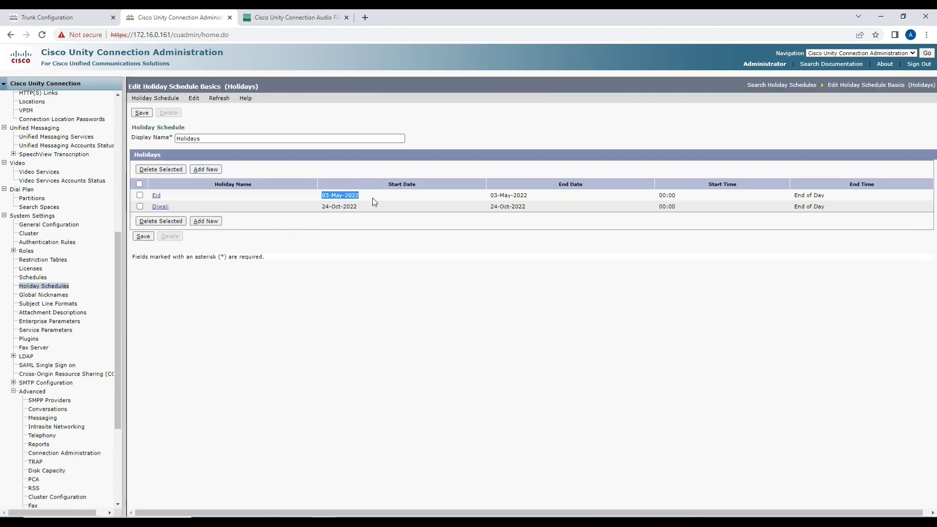
left_click_drag(490, 195, 528, 197)
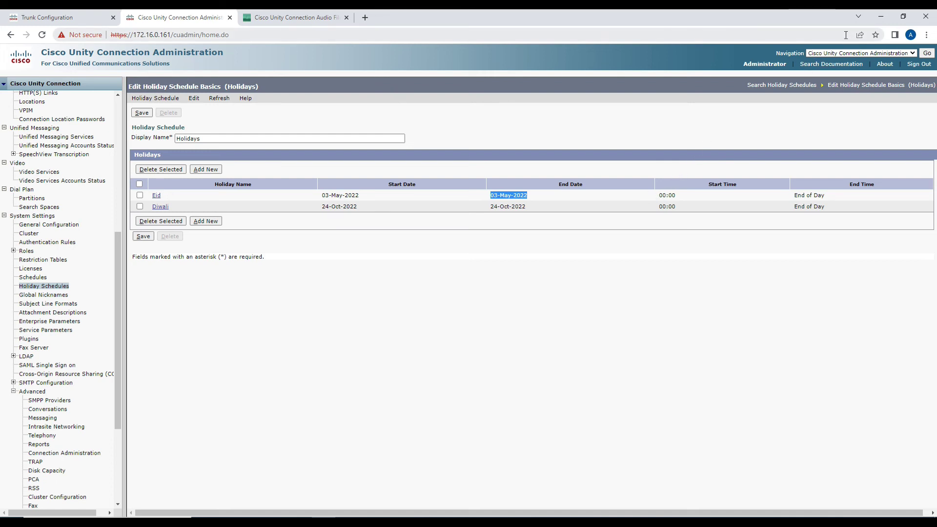
left_click(881, 18)
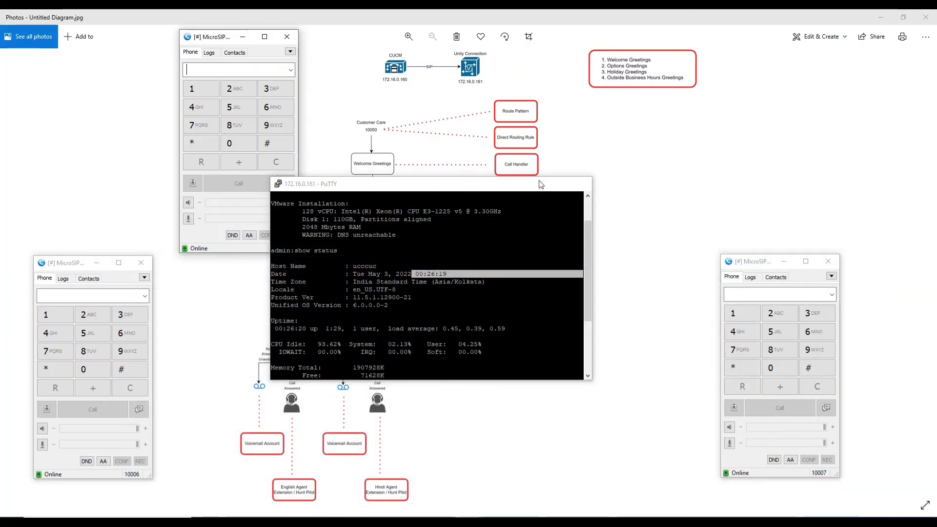
Place a test call from extension 10002 to 10050, then end it once connected.
left_click(539, 184)
left_click(70, 294)
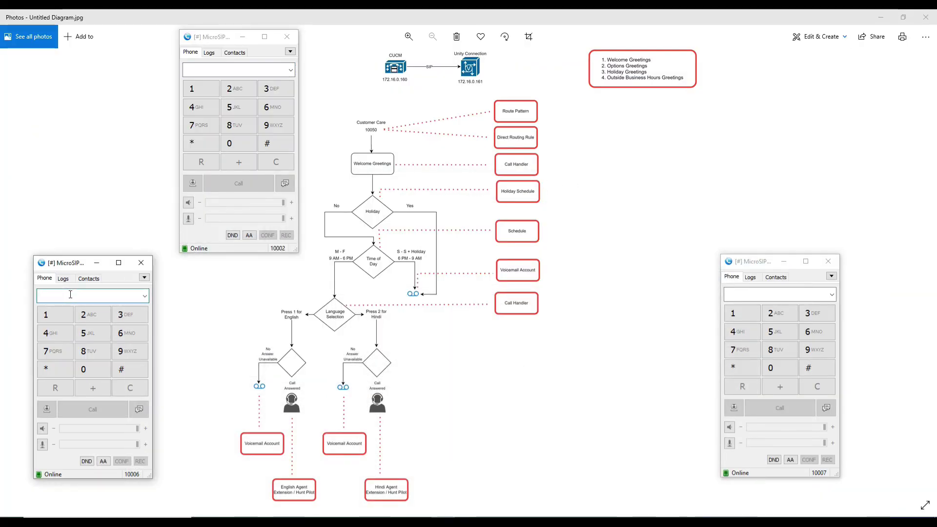
type("1")
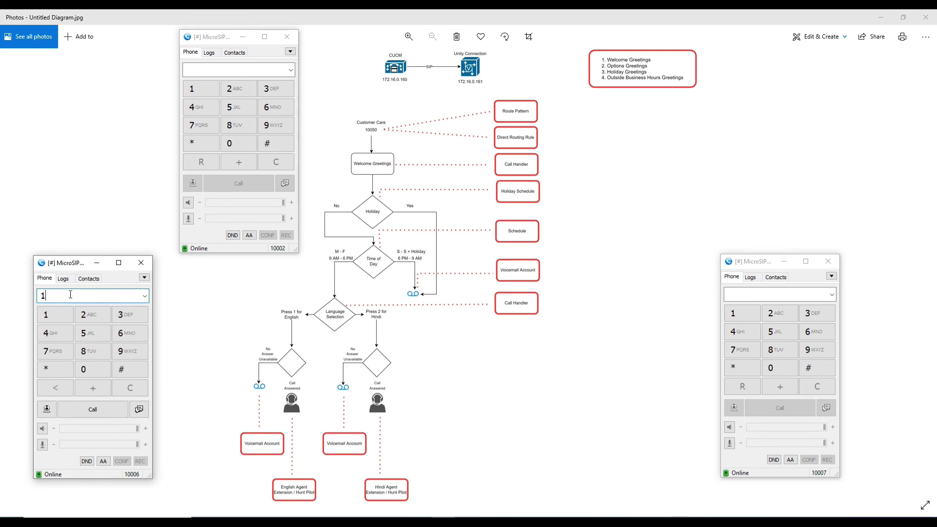
key("BackSpace")
left_click(234, 69)
type("10050")
key("Return")
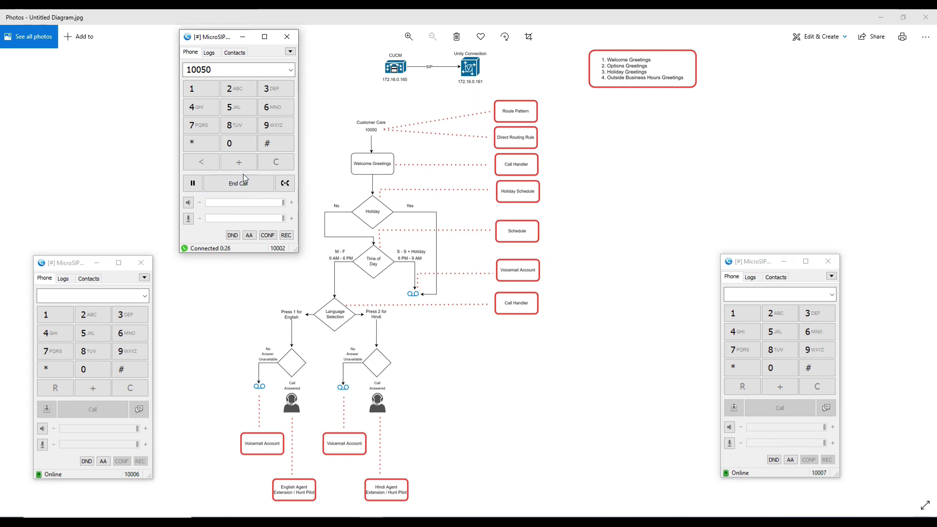
left_click(244, 184)
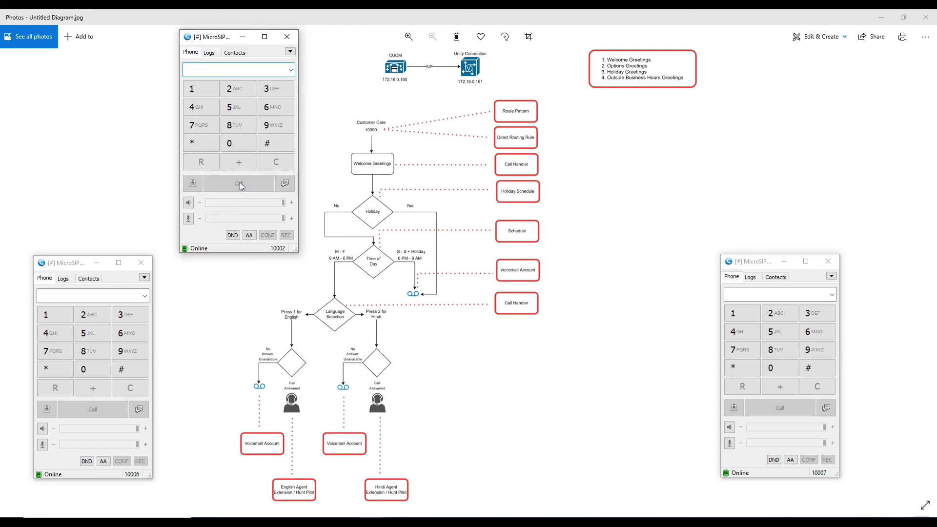
Open the CustomerCare user's mailbox page to check the test call's message count.
left_click(322, 522)
scroll(59, 125, "up", 10)
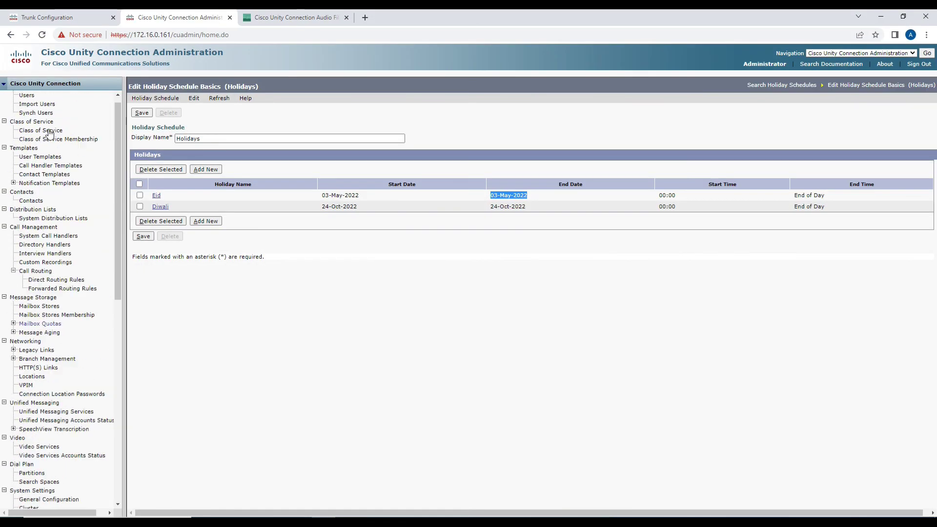
left_click(34, 105)
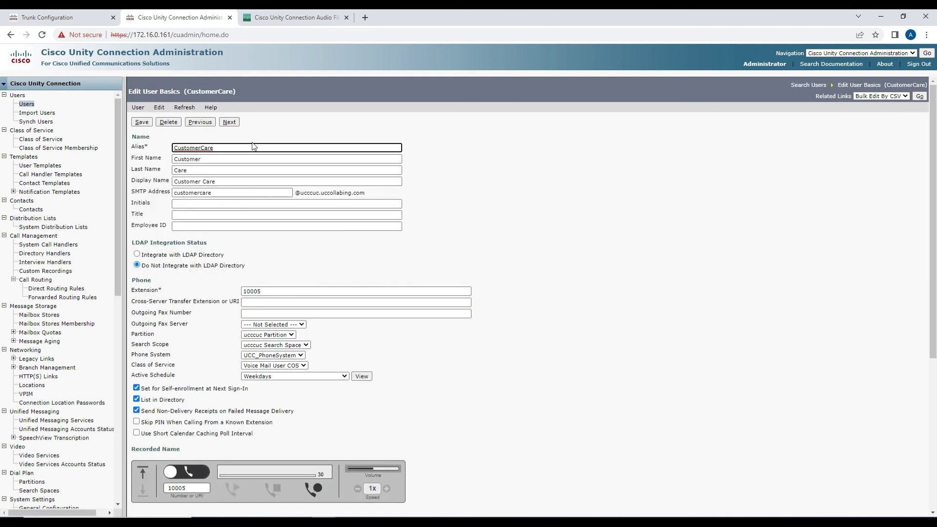
left_click(159, 107)
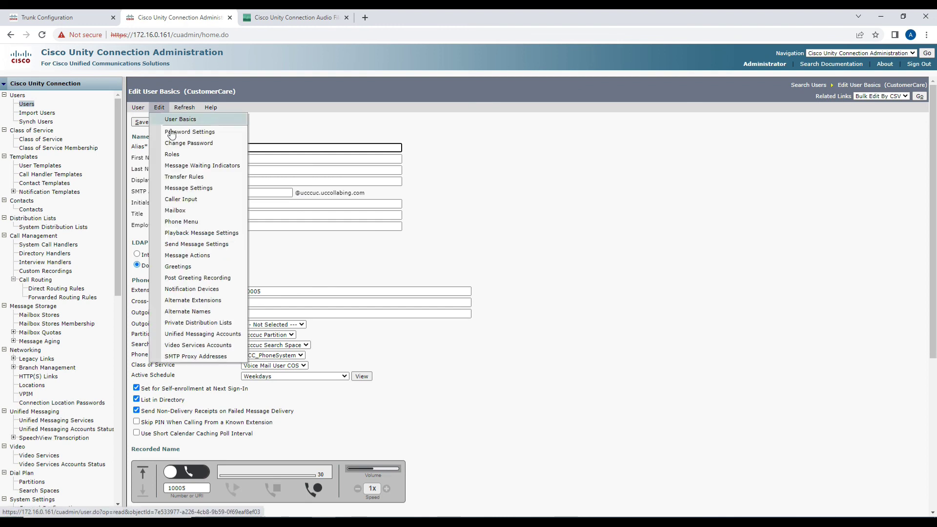
left_click(184, 208)
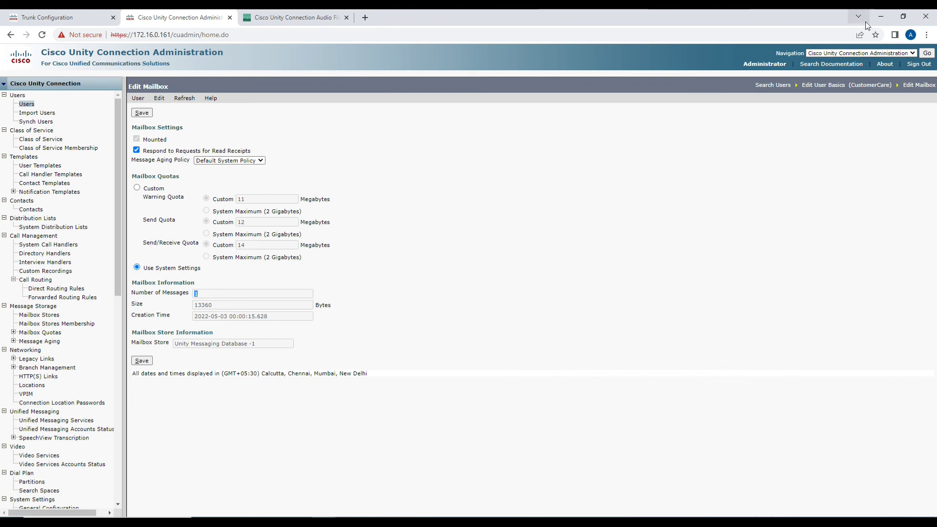
left_click(880, 16)
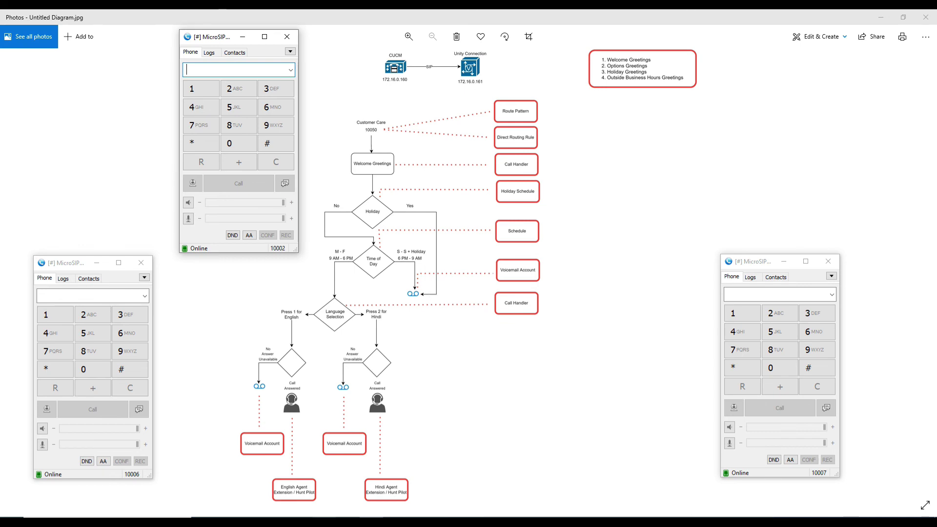
left_click(293, 522)
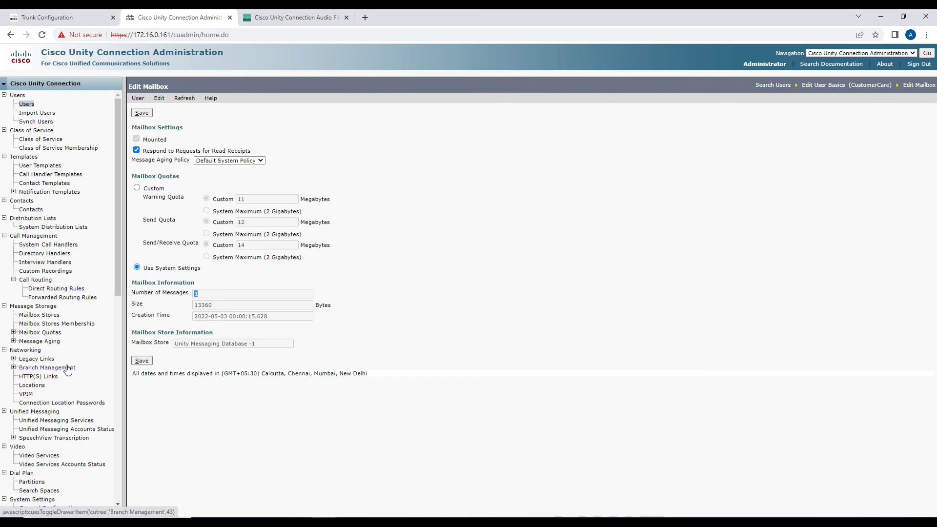
Delete the Eid holiday from the Holidays schedule.
scroll(68, 370, "down", 3)
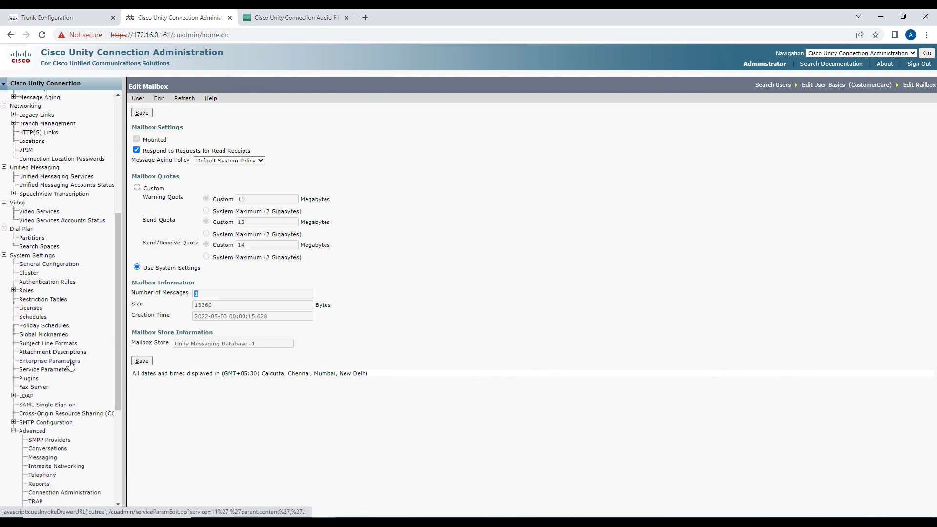
scroll(71, 362, "down", 2)
scroll(71, 362, "up", 2)
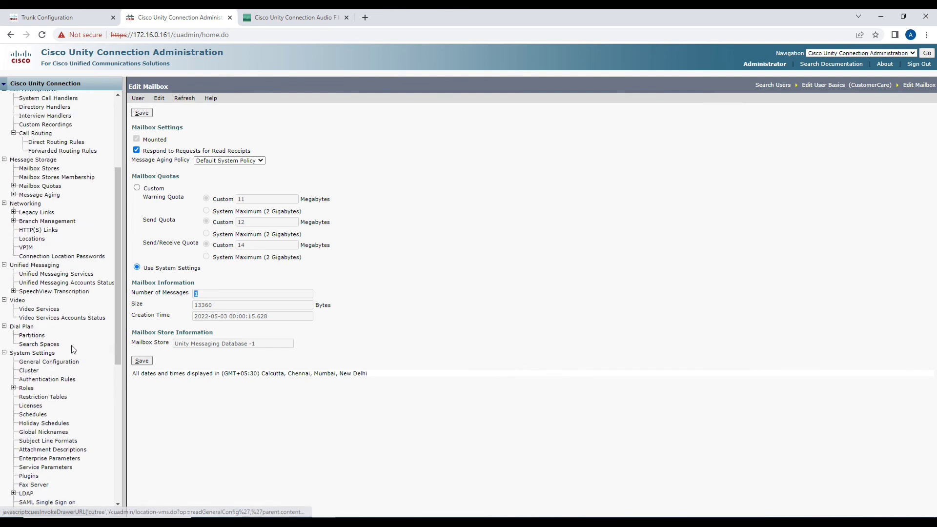
scroll(72, 351, "down", 1)
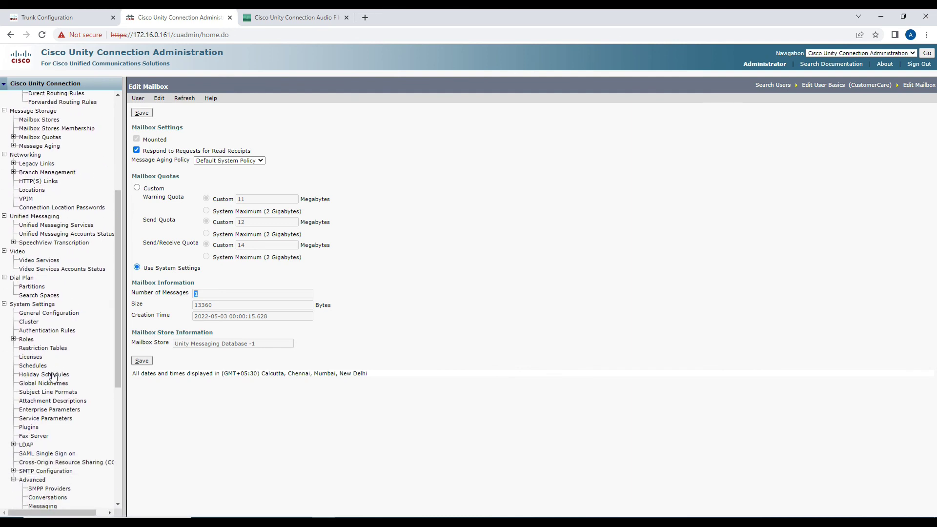
left_click(42, 375)
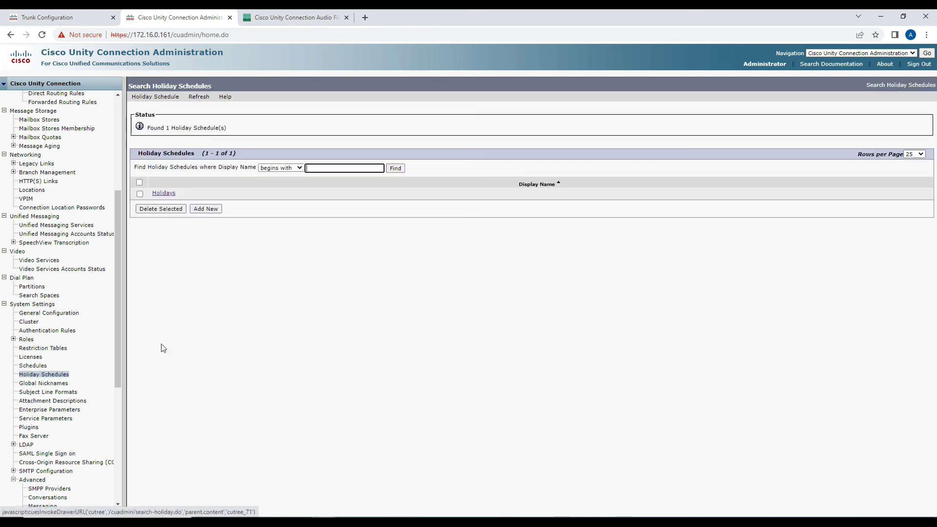
left_click(163, 194)
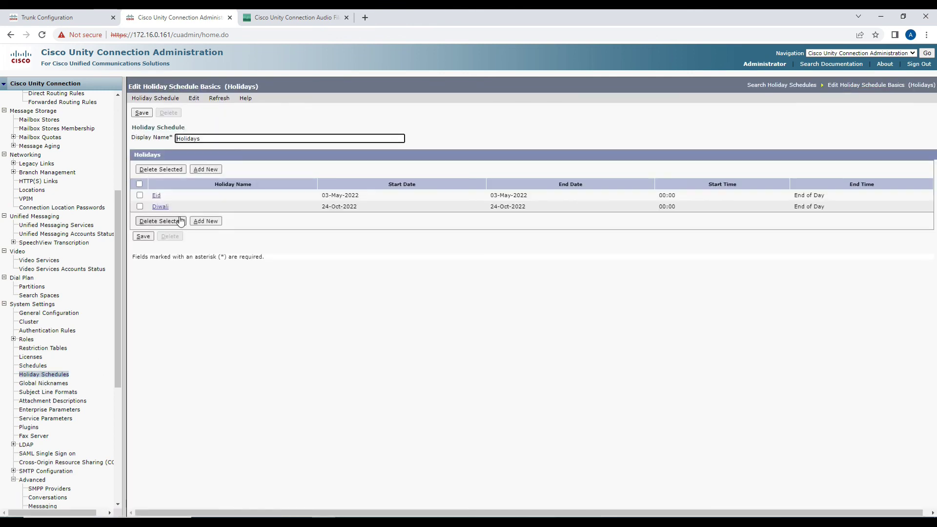
left_click(140, 196)
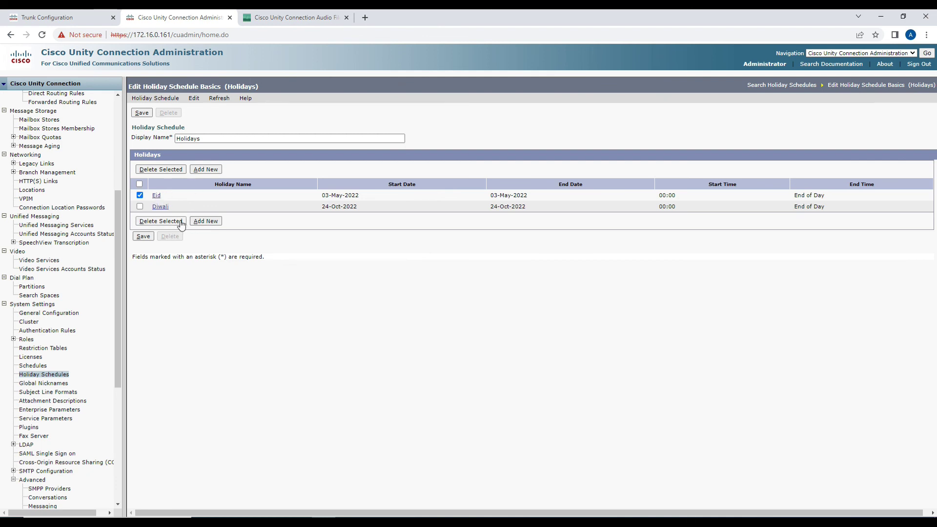
left_click(159, 221)
left_click(516, 91)
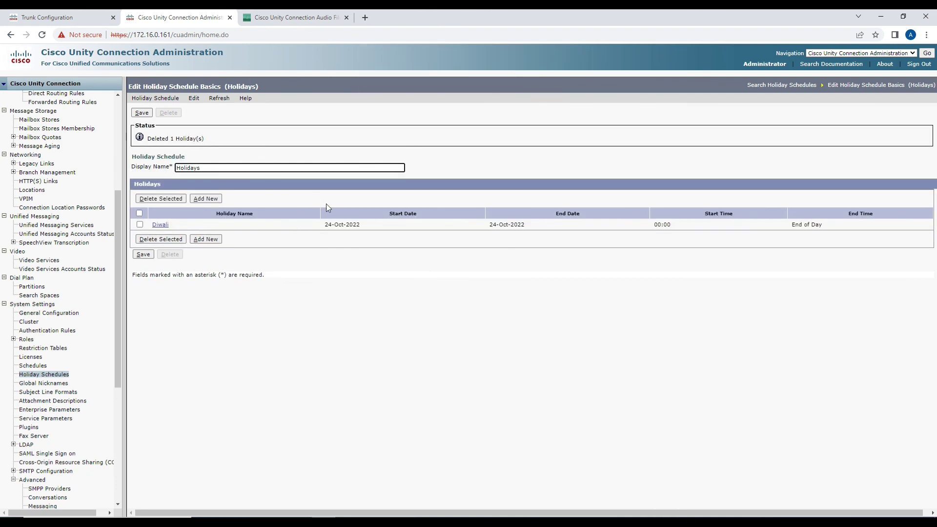
Highlight the remaining Diwali holiday's start date, 24-Oct-2022.
left_click_drag(325, 225, 355, 225)
left_click(364, 238)
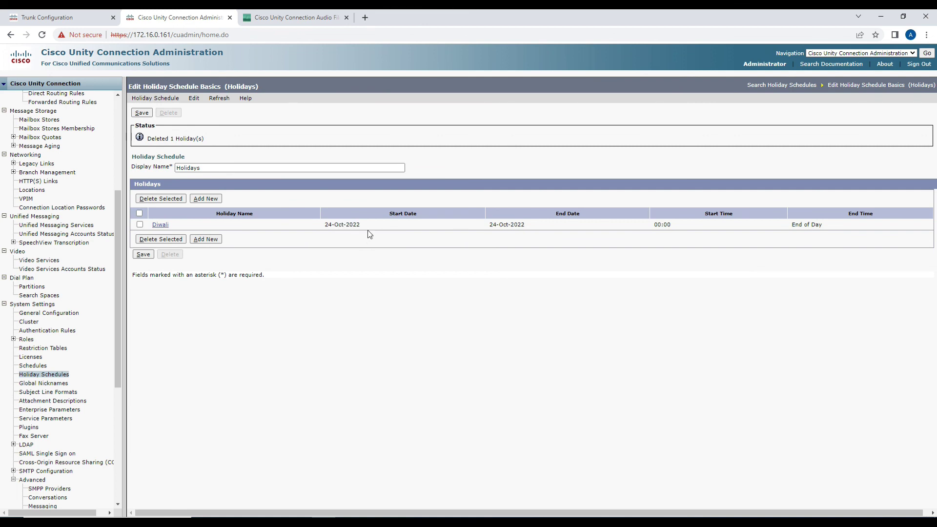
left_click_drag(326, 225, 359, 225)
In PuTTY, highlight the server date Tue May 3, 2022 00:26:19 from show status.
mouse_move(325, 521)
left_click(326, 482)
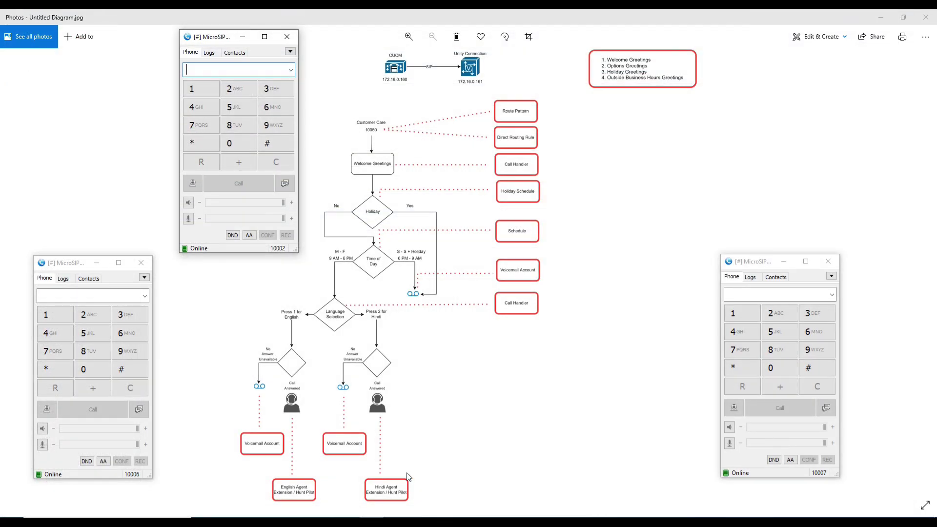
left_click(466, 521)
left_click(386, 224)
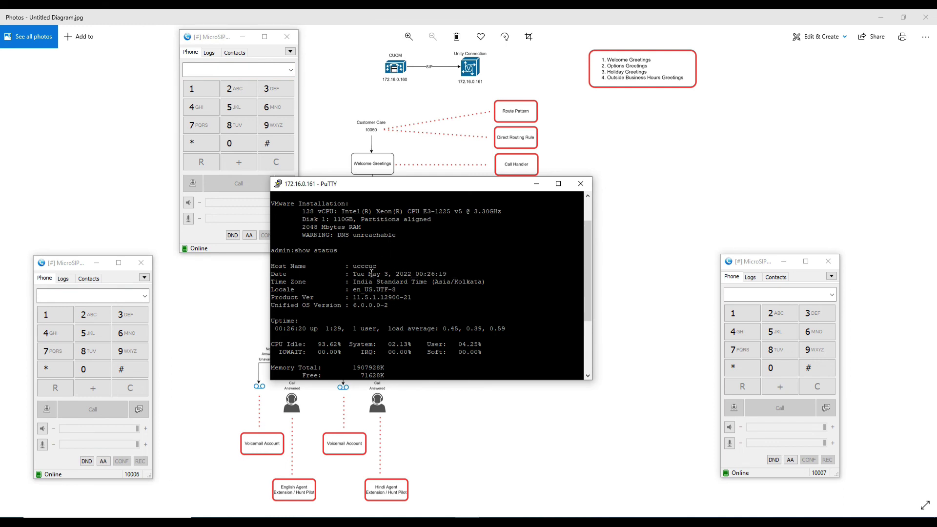
left_click_drag(414, 275, 448, 278)
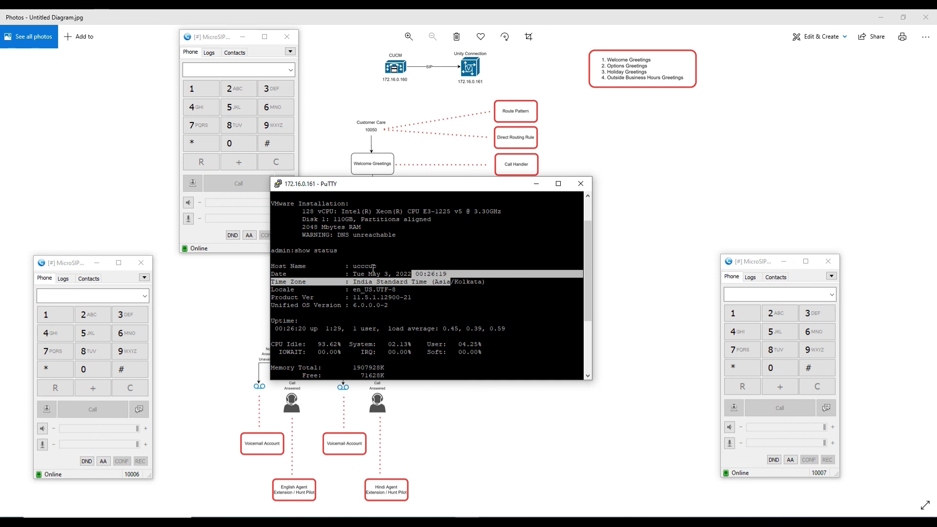
left_click_drag(353, 275, 446, 273)
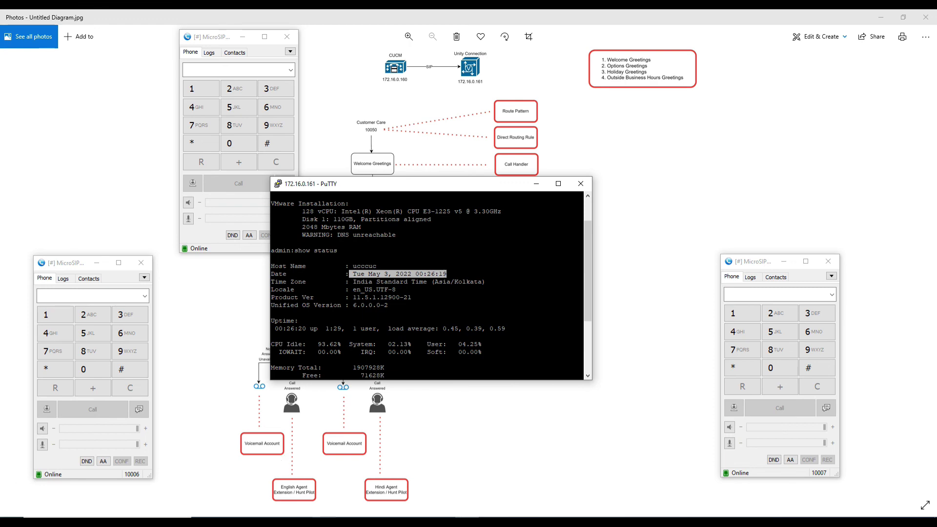
left_click(323, 522)
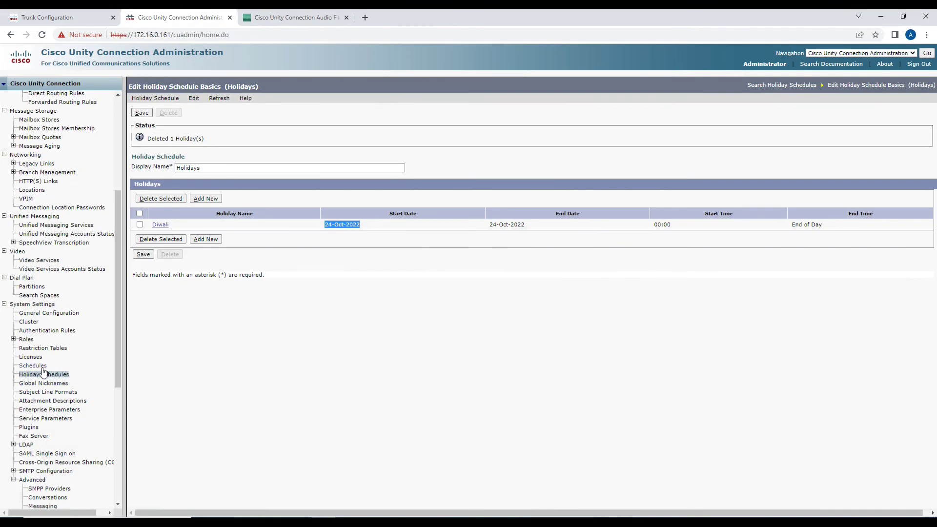
Change the Working Hours schedule's start time to 12:00 AM and save it.
left_click(42, 367)
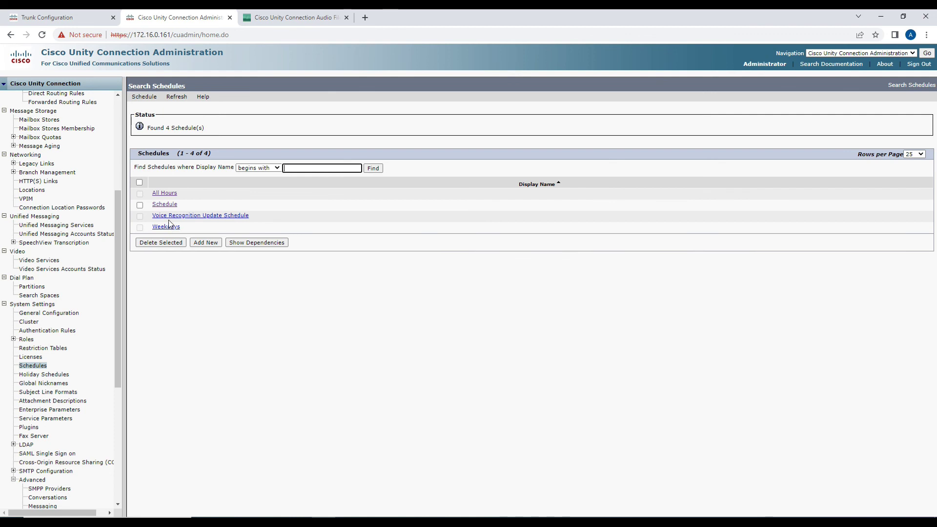
left_click(165, 204)
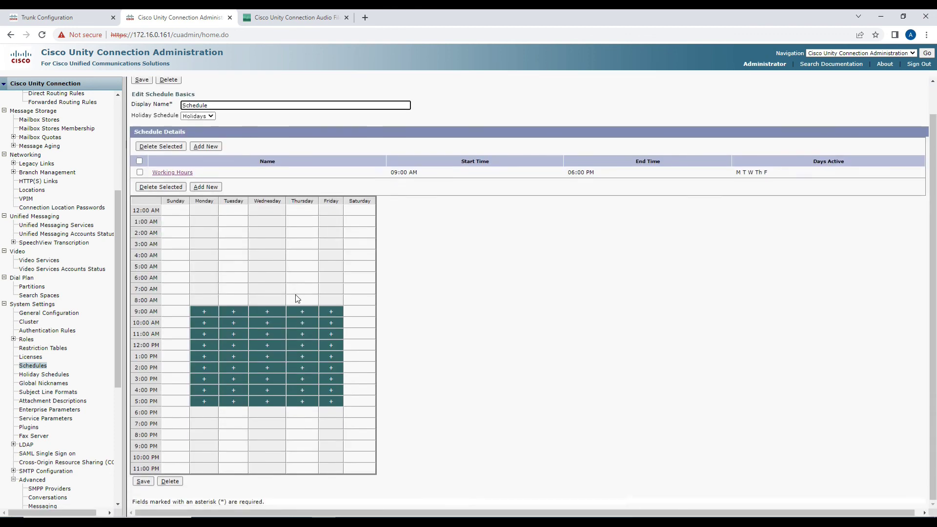
left_click(172, 171)
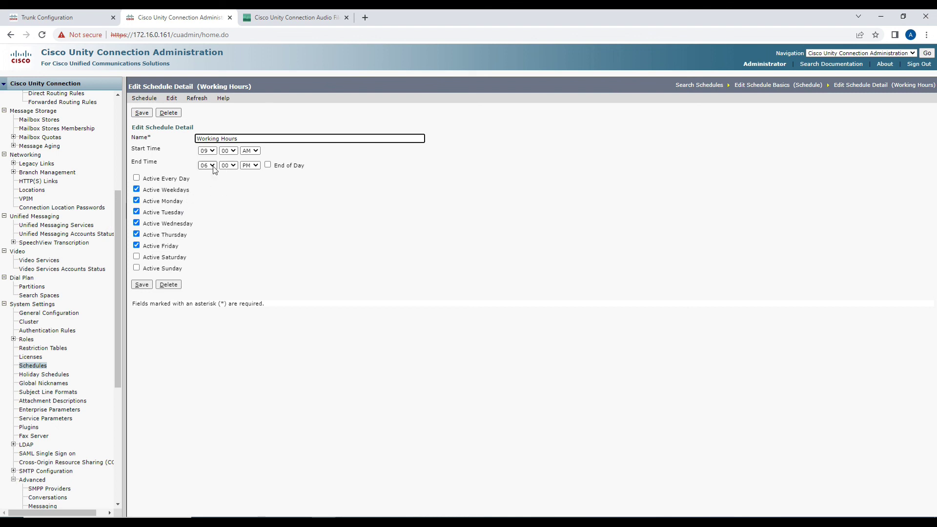
left_click(211, 151)
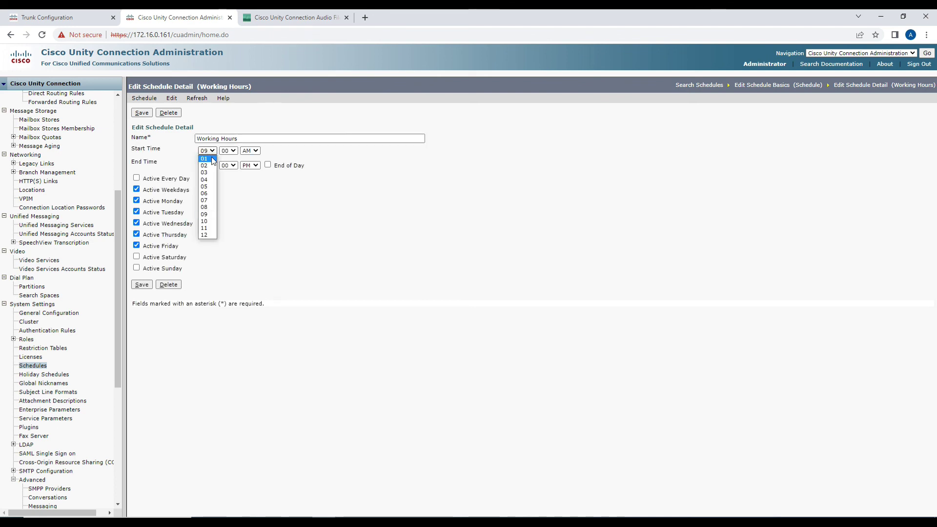
left_click(206, 235)
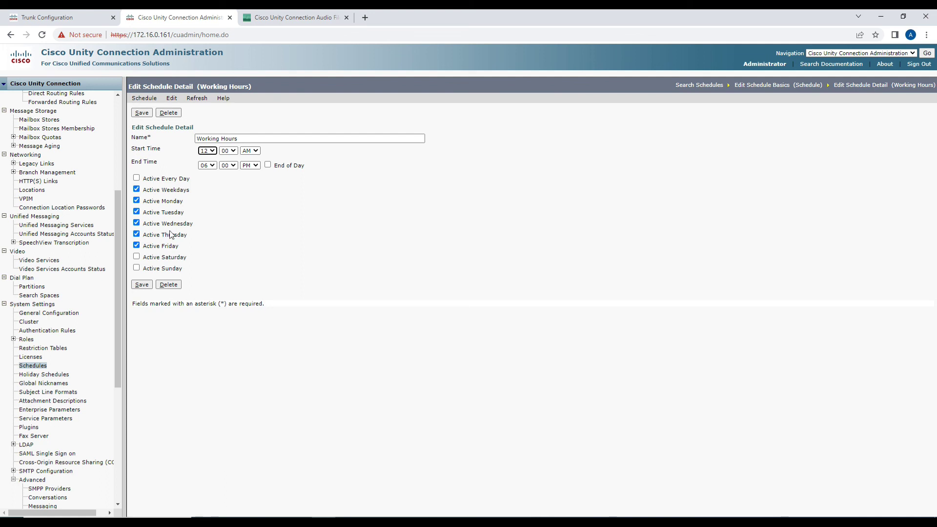
left_click(141, 286)
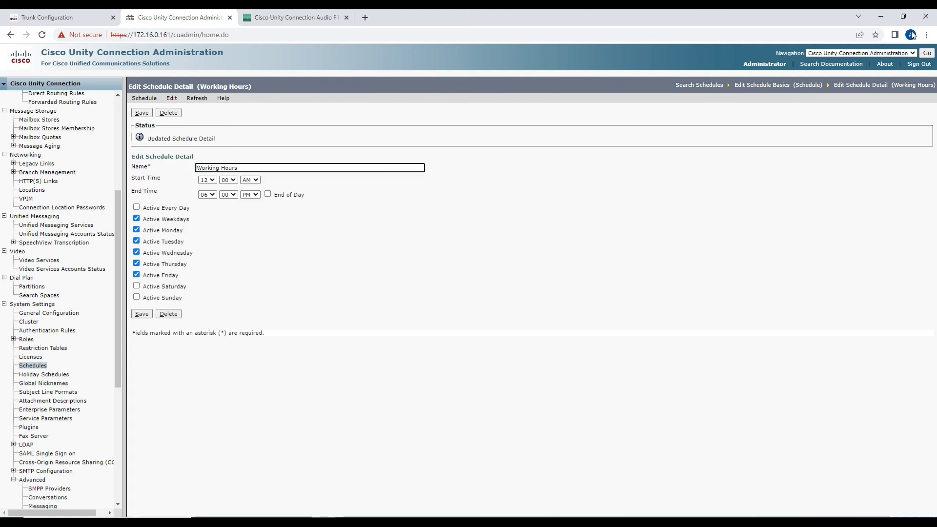
left_click(882, 17)
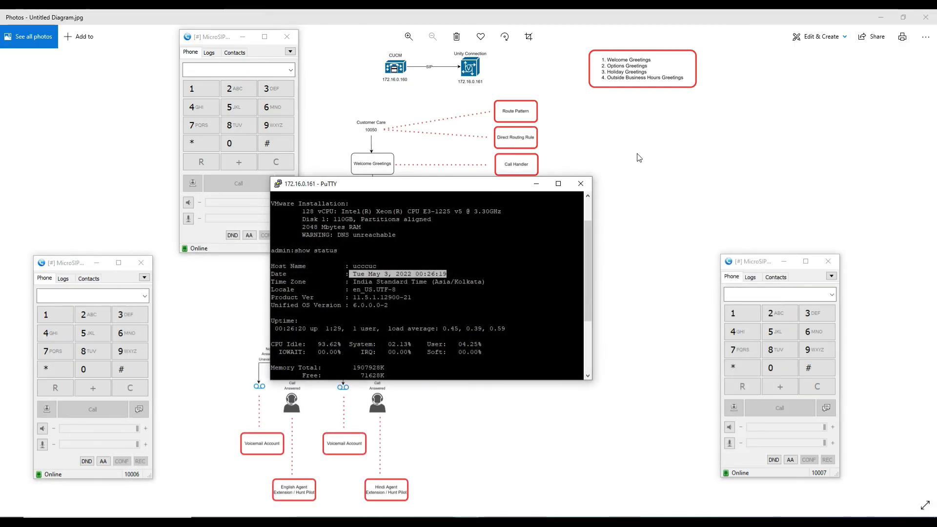
Call 10050 from 10002, choose option 1, answer on English agent 10006, then hang up.
left_click(656, 142)
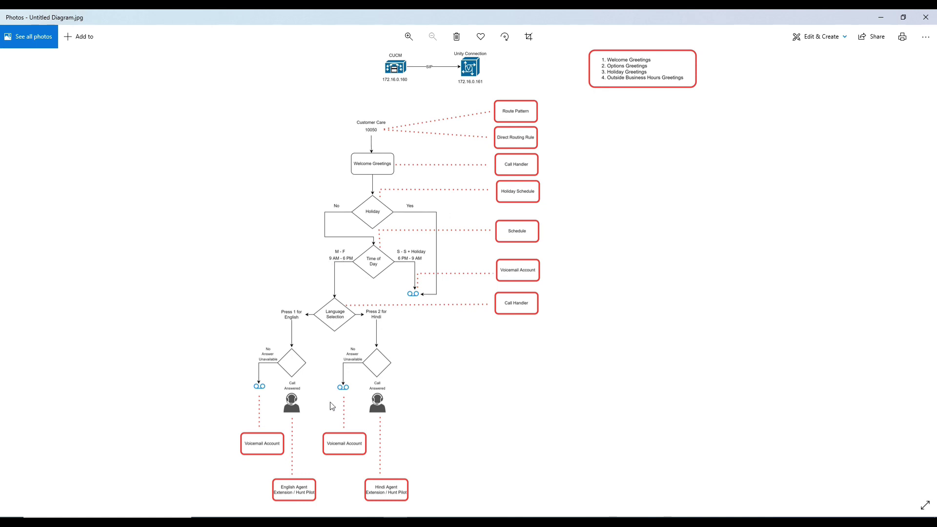
mouse_move(336, 517)
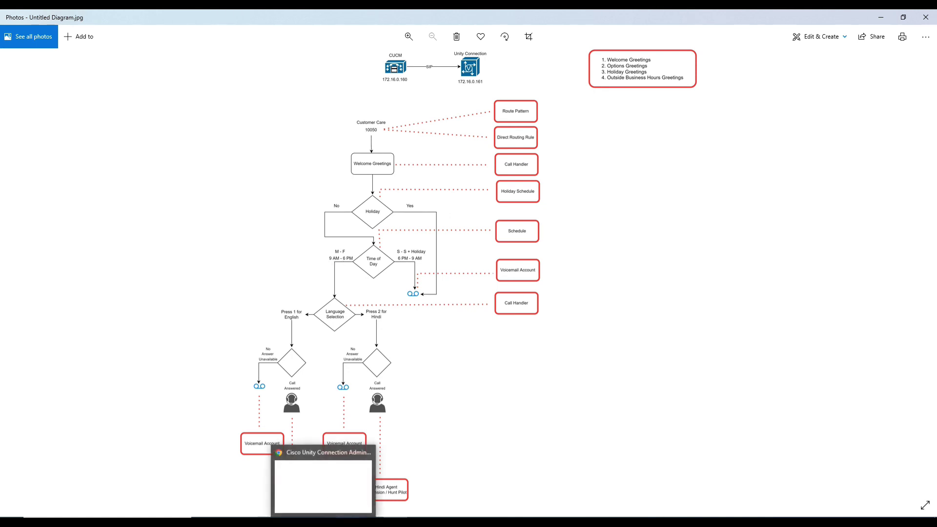
left_click(413, 520)
left_click(438, 520)
left_click(413, 520)
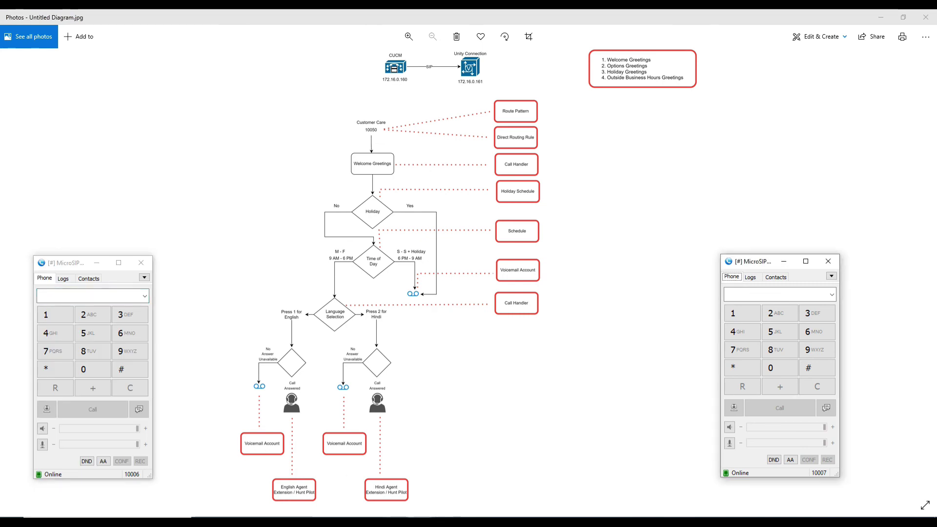
left_click(373, 520)
left_click(226, 68)
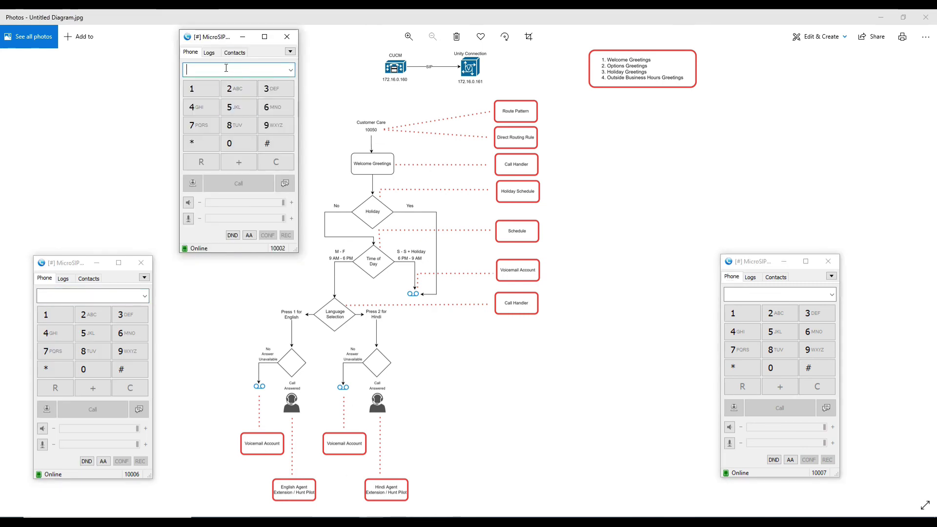
type("10050")
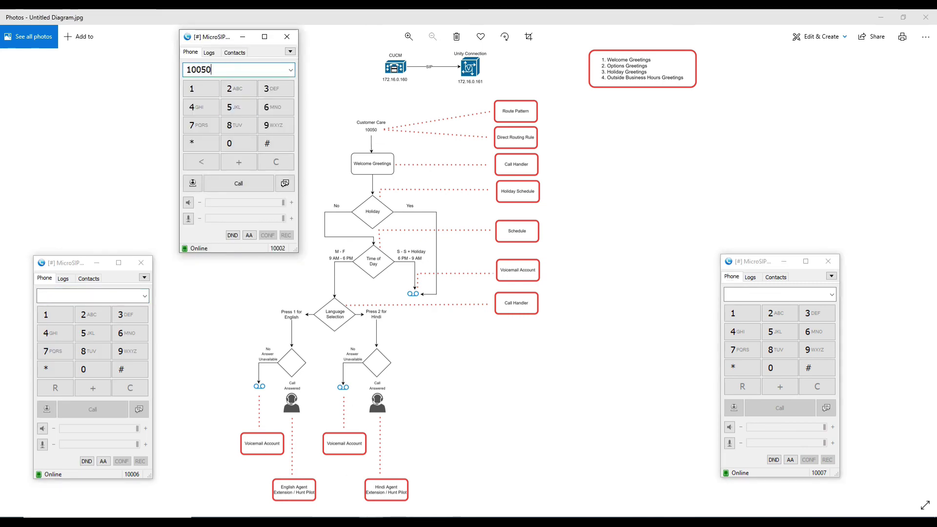
key("Return")
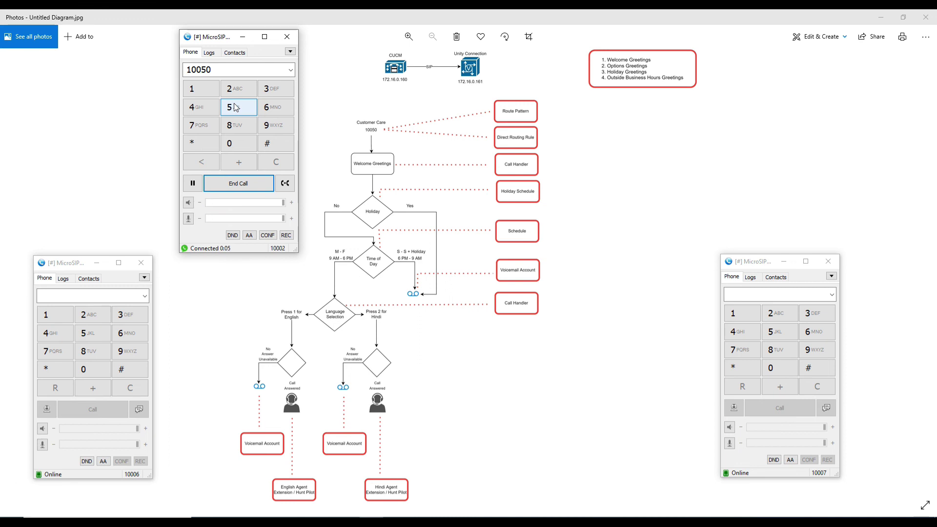
type("1")
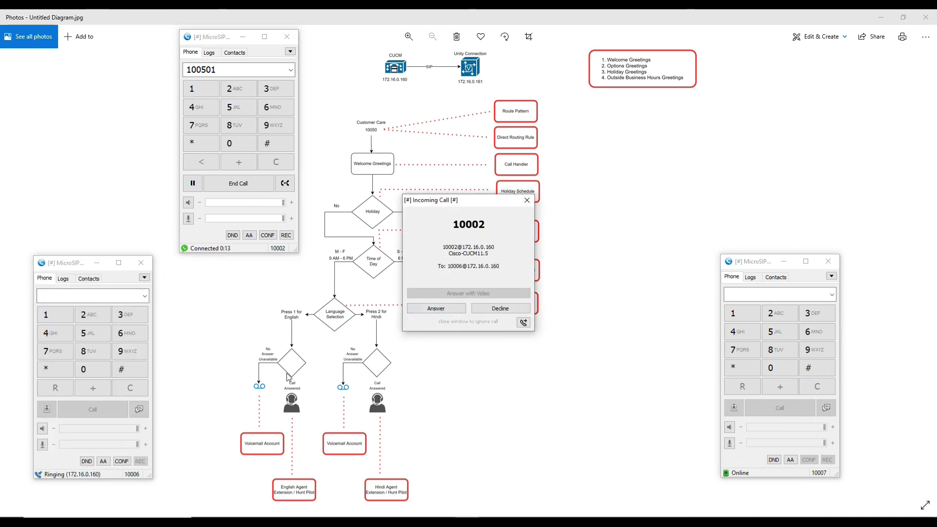
left_click(429, 309)
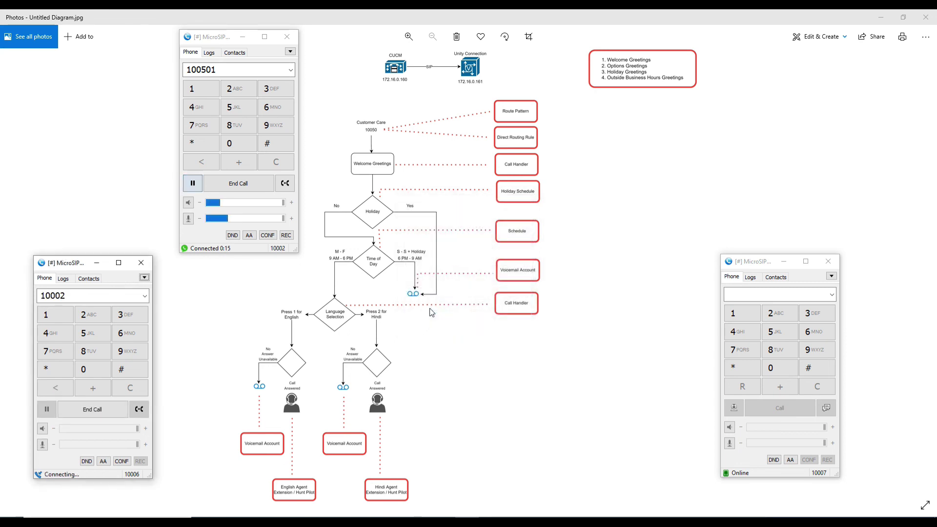
left_click(217, 186)
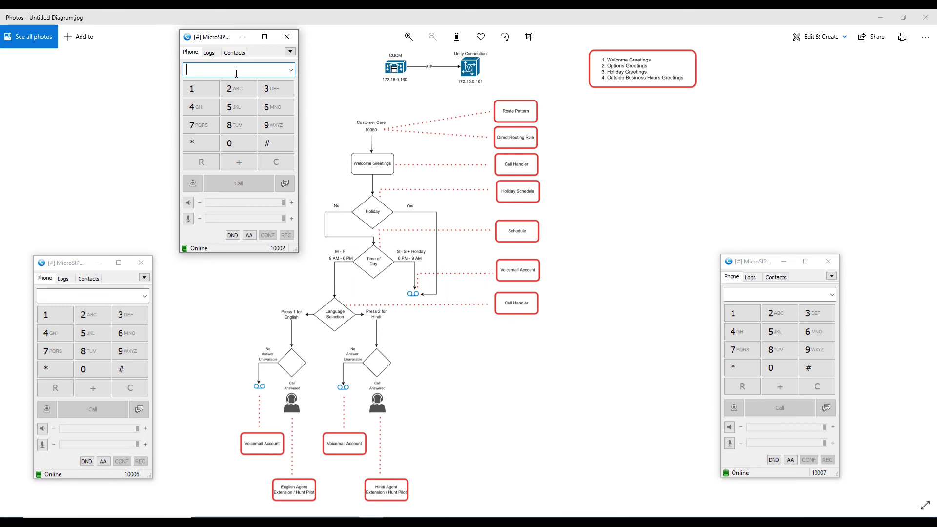
Call 10050 from 10002, choose option 2, answer on Hindi agent 10007, then hang up.
type("10050")
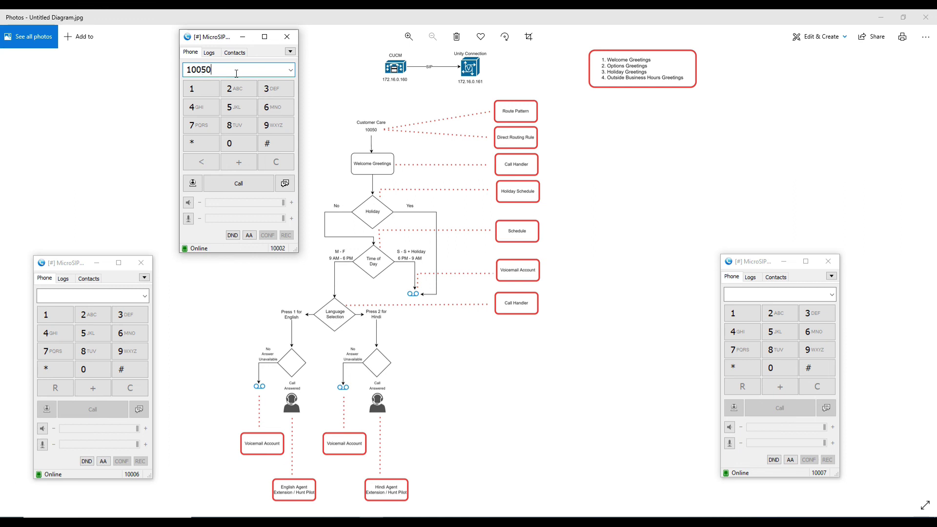
key("Return")
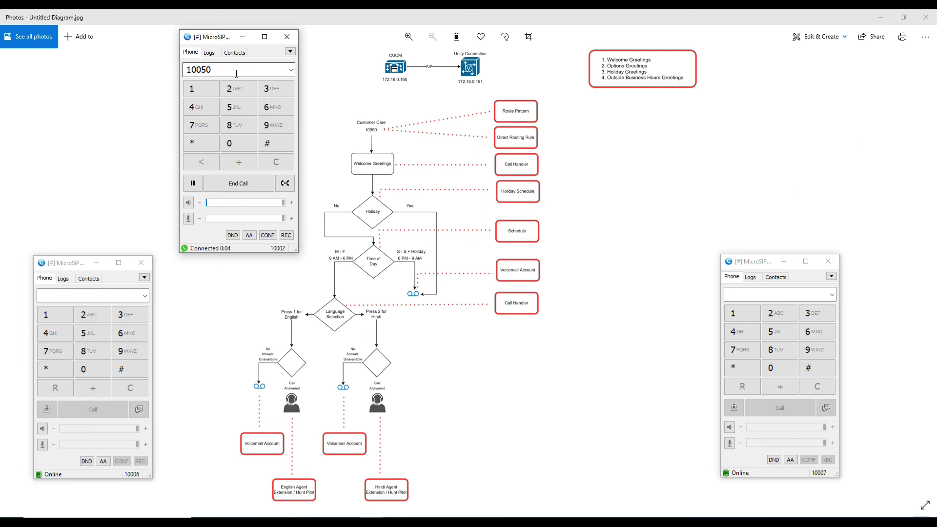
type("2")
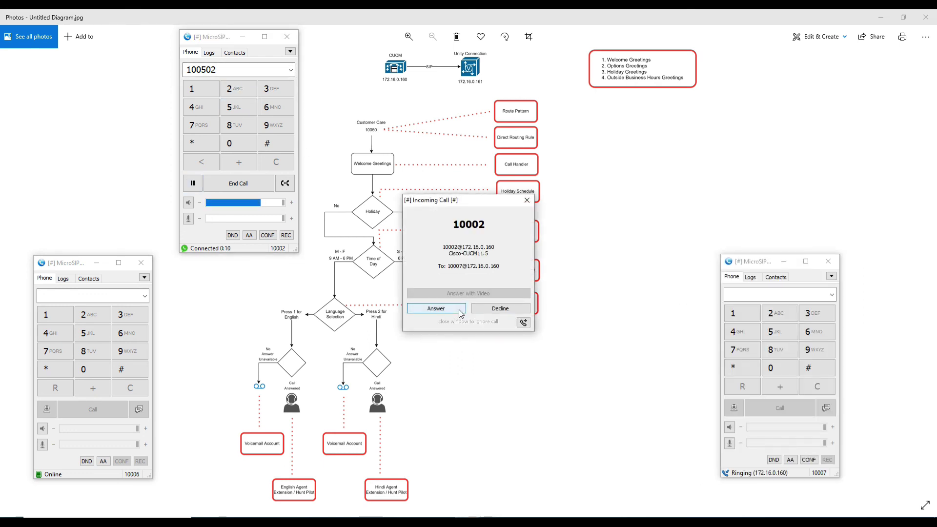
left_click(460, 312)
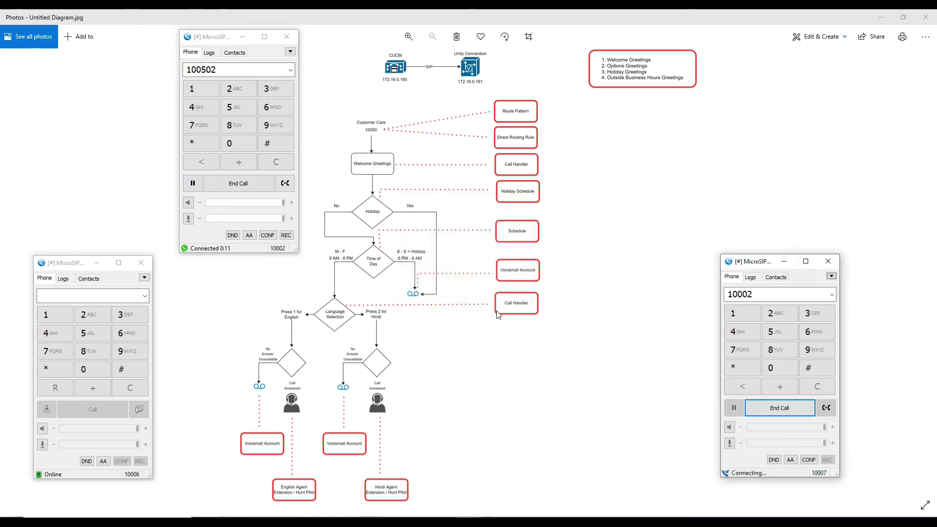
left_click(224, 183)
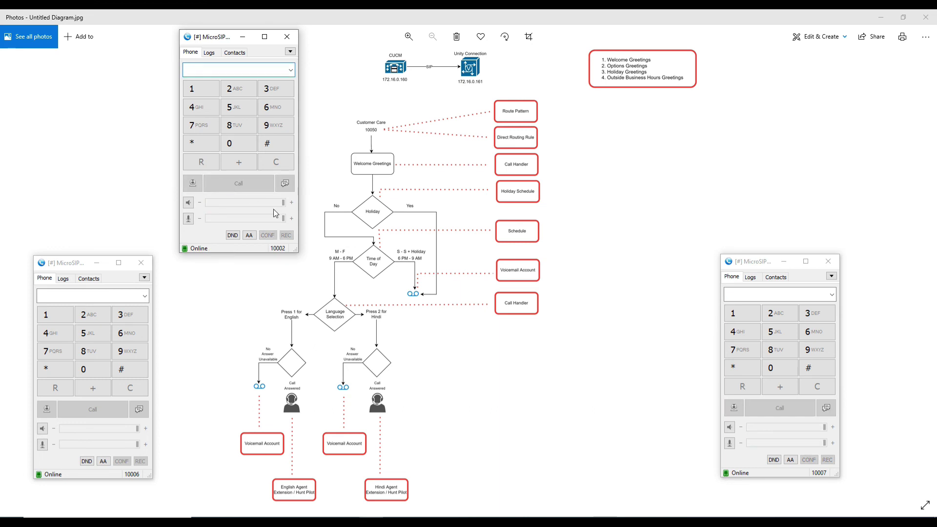